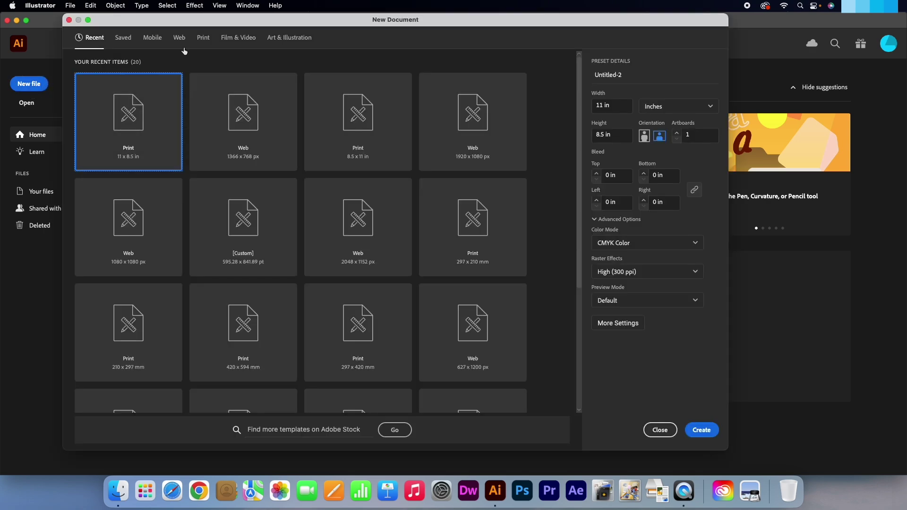
Create a landscape Letter print document named Slicehouse Logo, using inches as the unit.
left_click(203, 40)
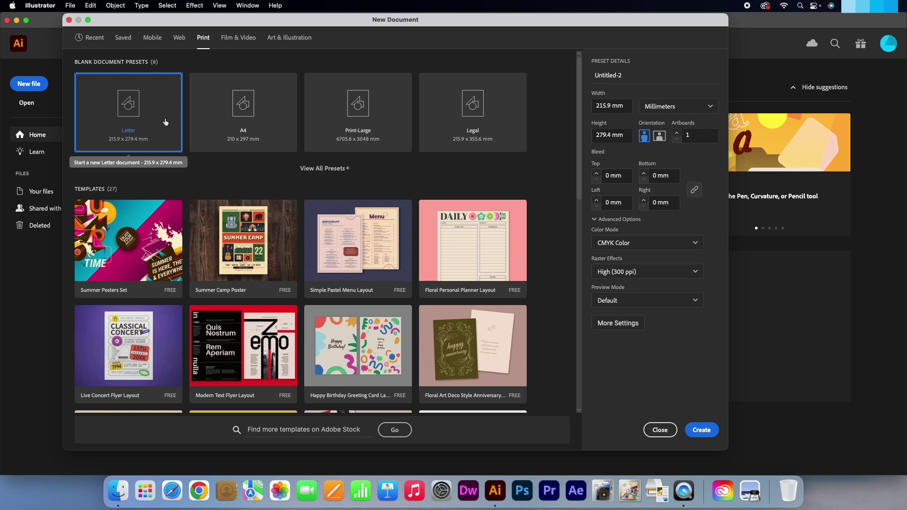
left_click(607, 75)
left_click_drag(607, 75, 594, 77)
type("Slic")
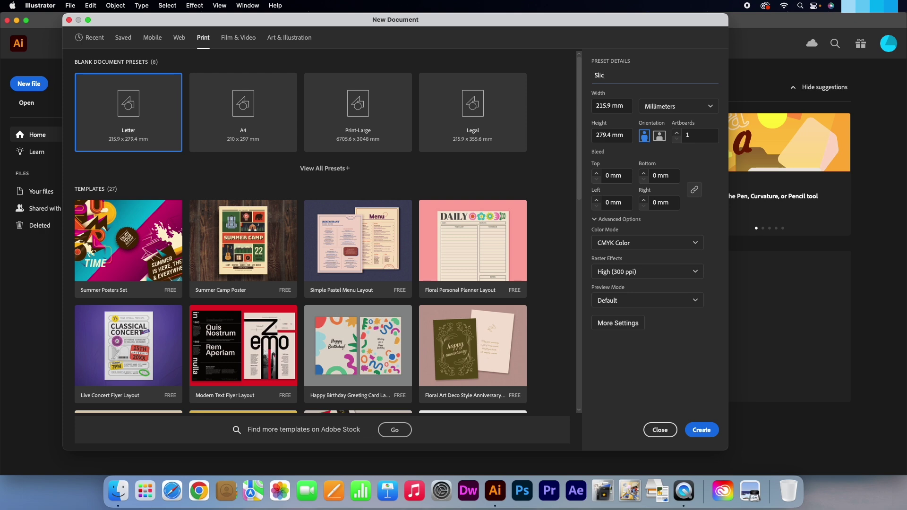
type("ehouse Logo")
left_click(673, 110)
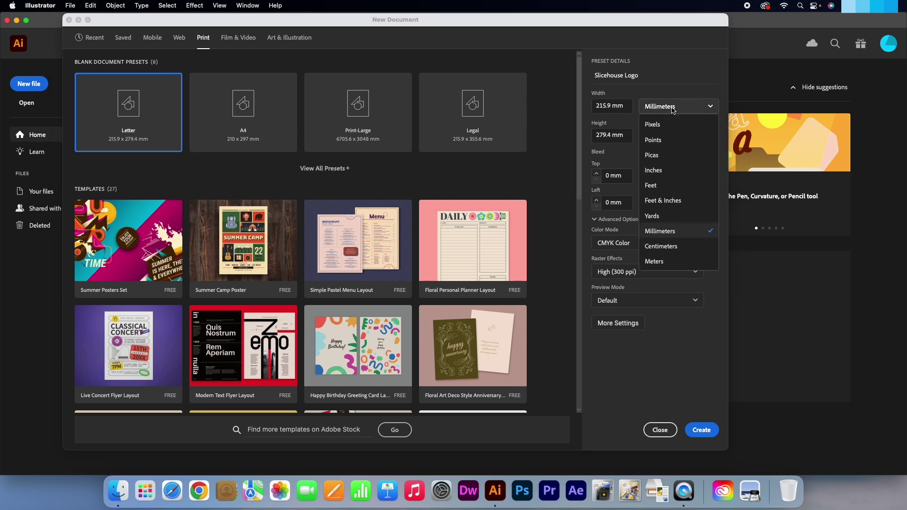
left_click(673, 170)
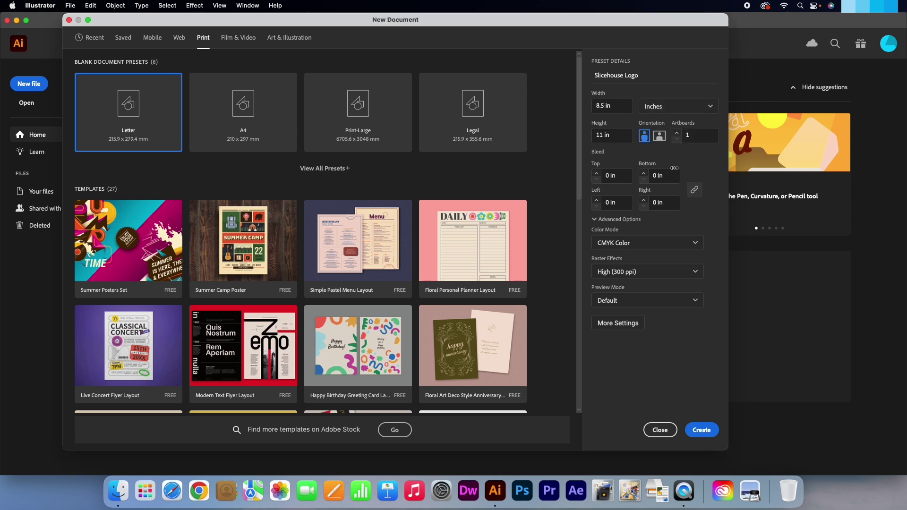
left_click(660, 137)
left_click(709, 432)
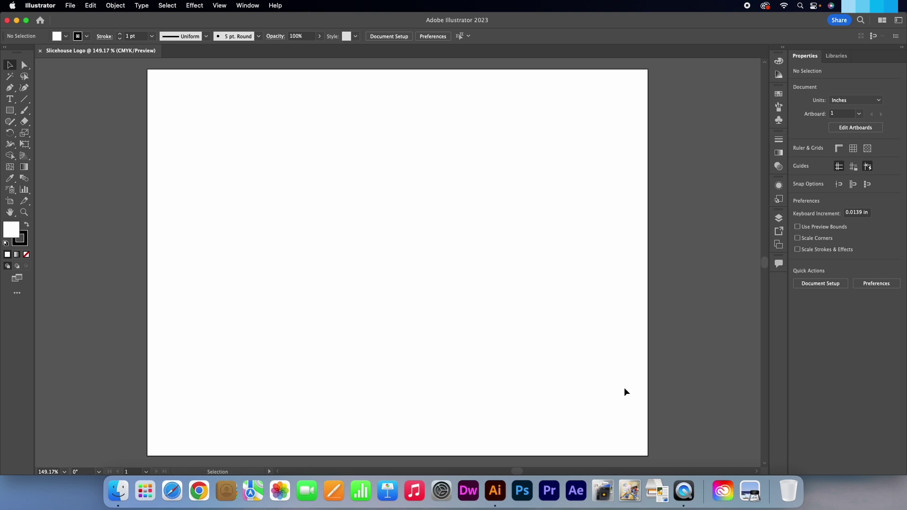
Save the document as Slicehouse Logo.ai in the Logo Design for Beginners folder, keeping the default Illustrator options.
left_click(69, 6)
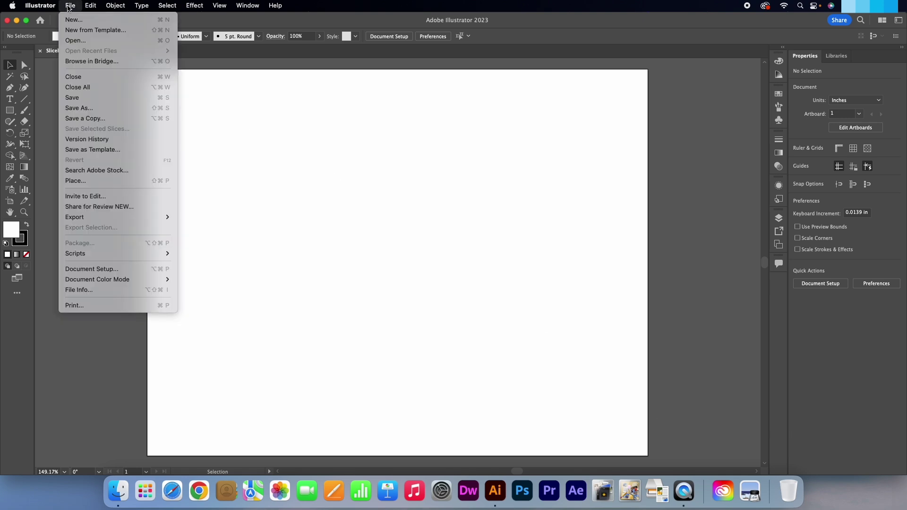
left_click(92, 98)
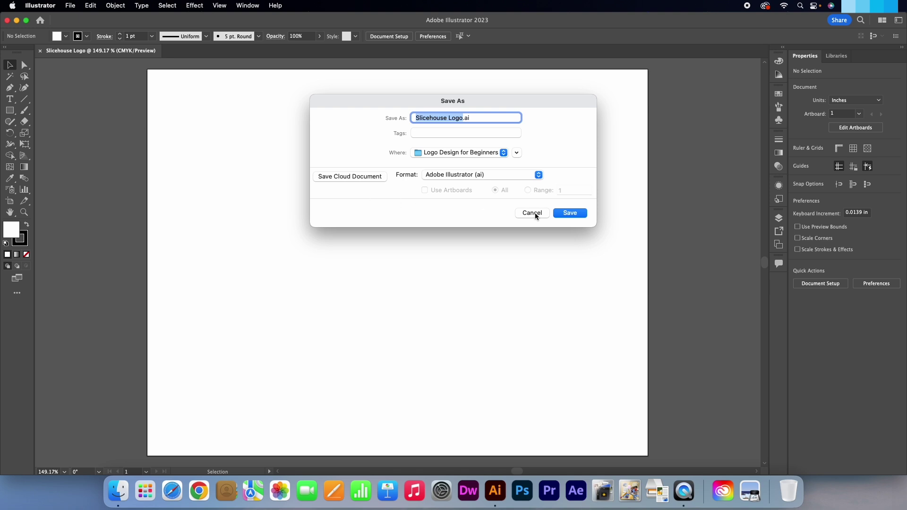
left_click(569, 214)
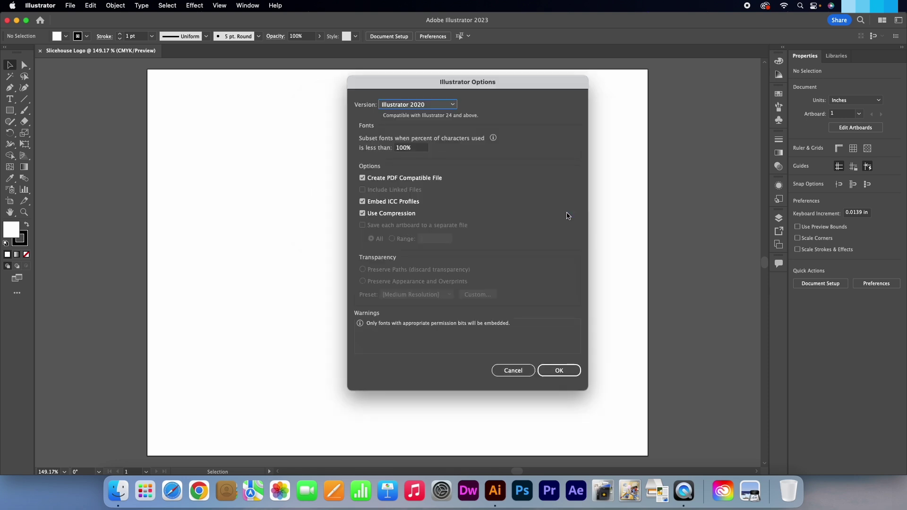
left_click(573, 371)
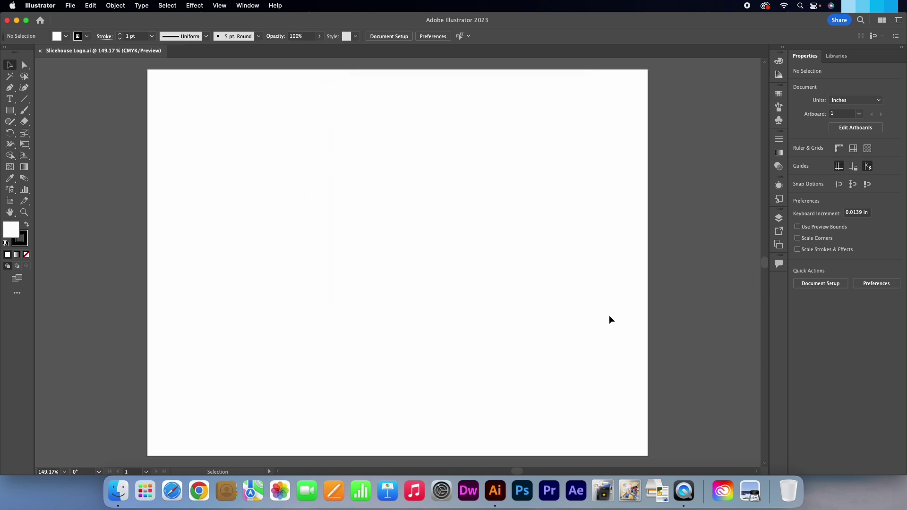
Check whether Smart Guides are enabled.
left_click(220, 5)
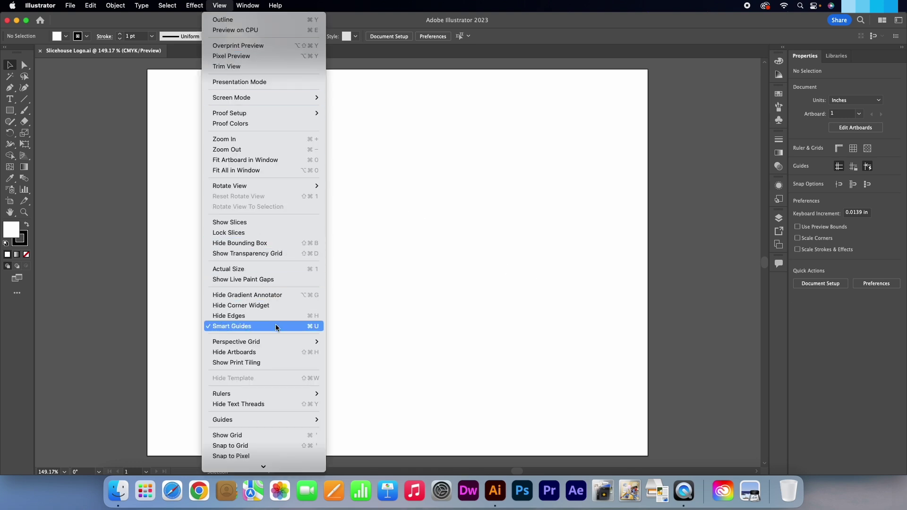
left_click(359, 321)
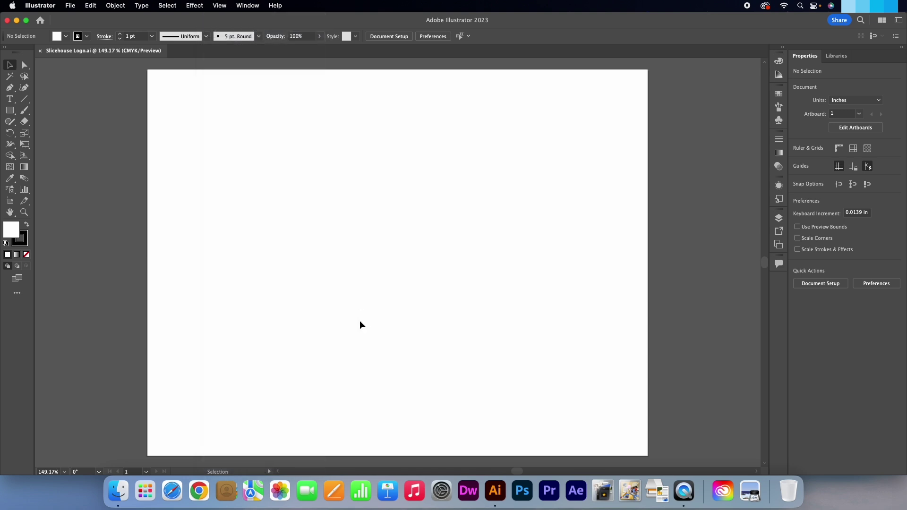
Draw an 11 by 8.5 in rectangle covering the whole artboard, with no stroke and fill color f05e24.
left_click(86, 36)
left_click(7, 52)
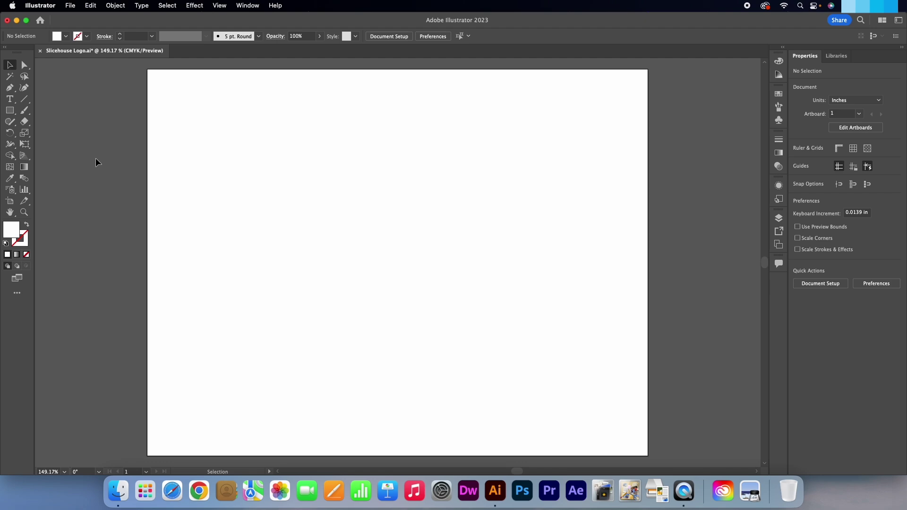
double_click(11, 231)
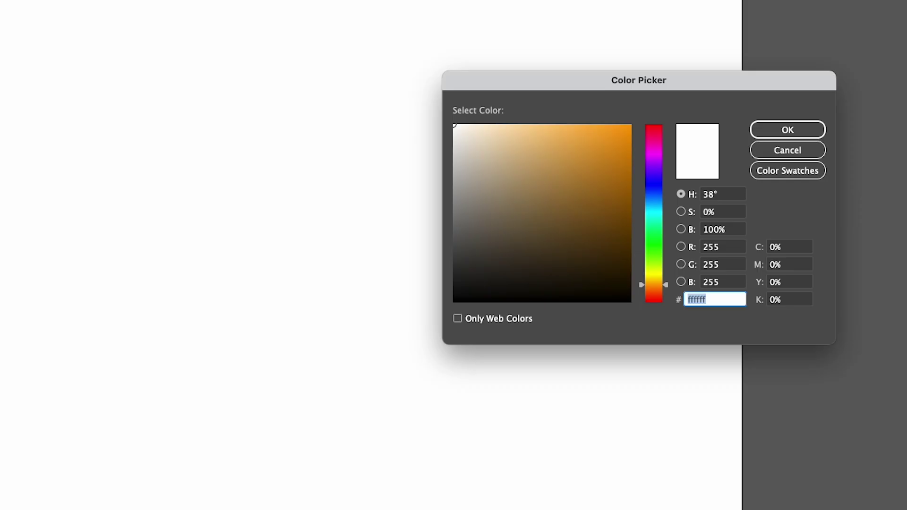
type("f05e24")
key("Return")
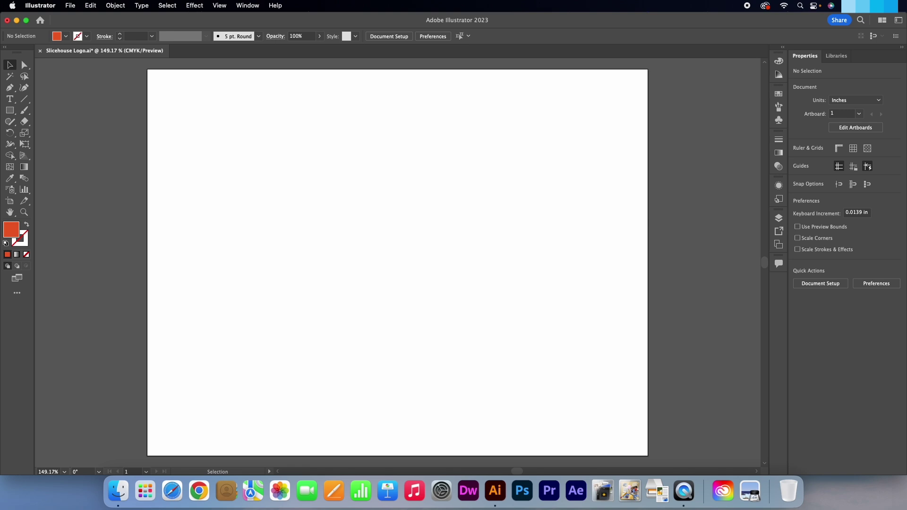
left_click(10, 111)
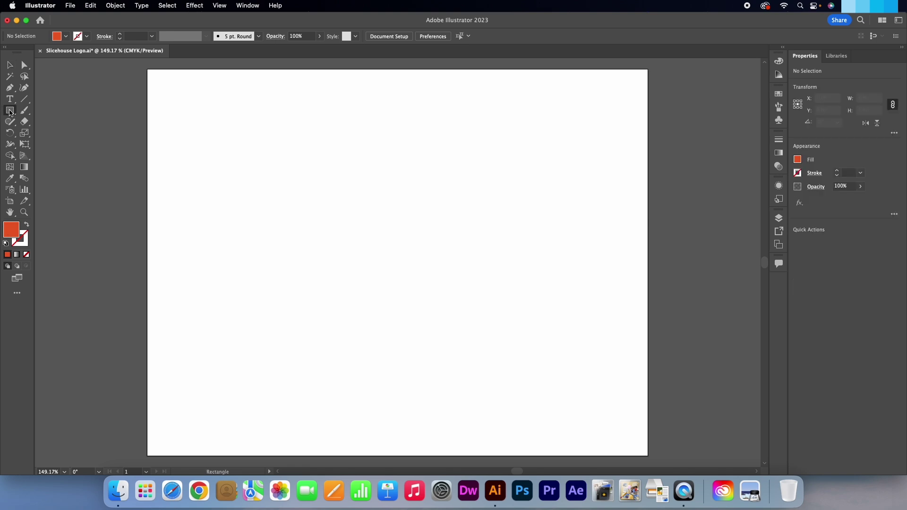
left_click_drag(146, 69, 648, 456)
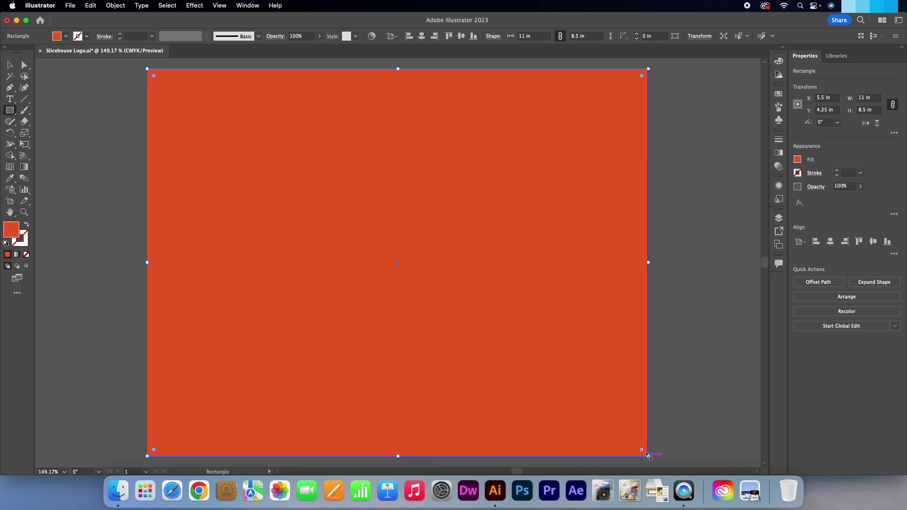
Rename the layer holding the orange rectangle as Background and lock it.
left_click(780, 219)
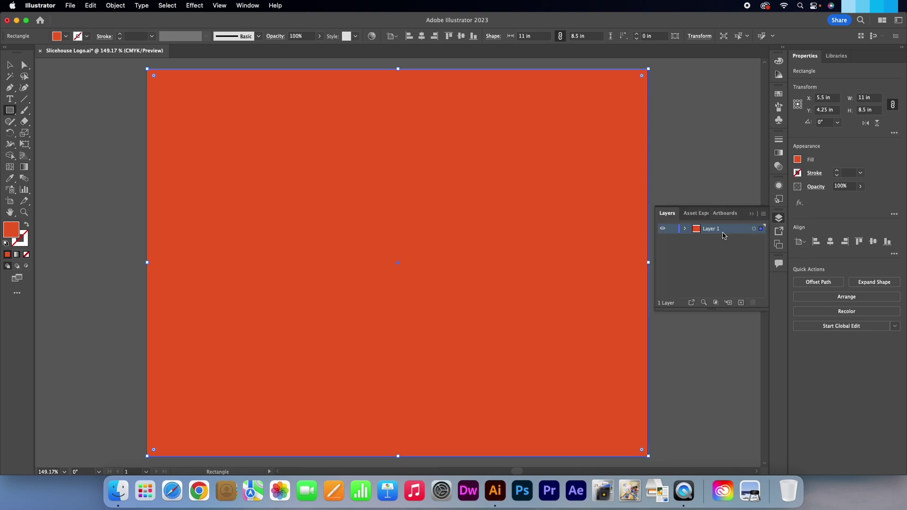
double_click(713, 230)
type("Background")
key("Return")
left_click(675, 229)
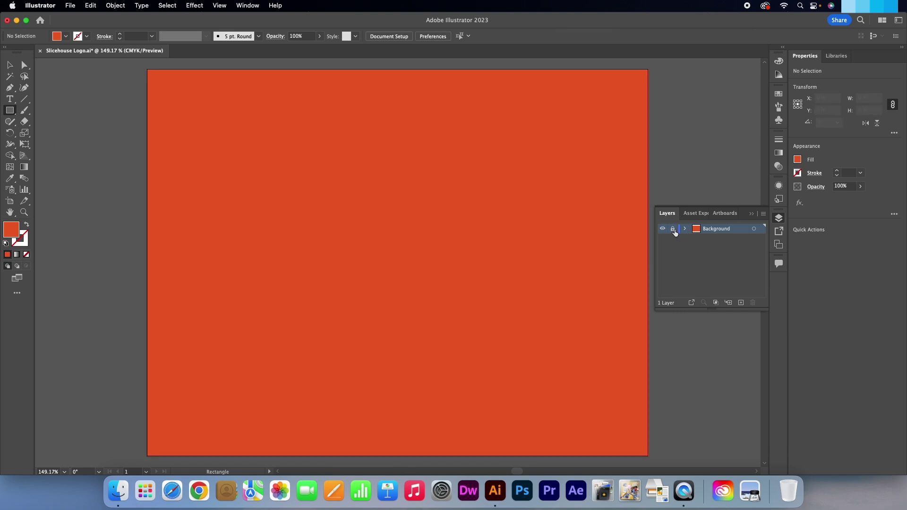
Add a new layer above the background and name it Pizza Logo.
left_click(741, 303)
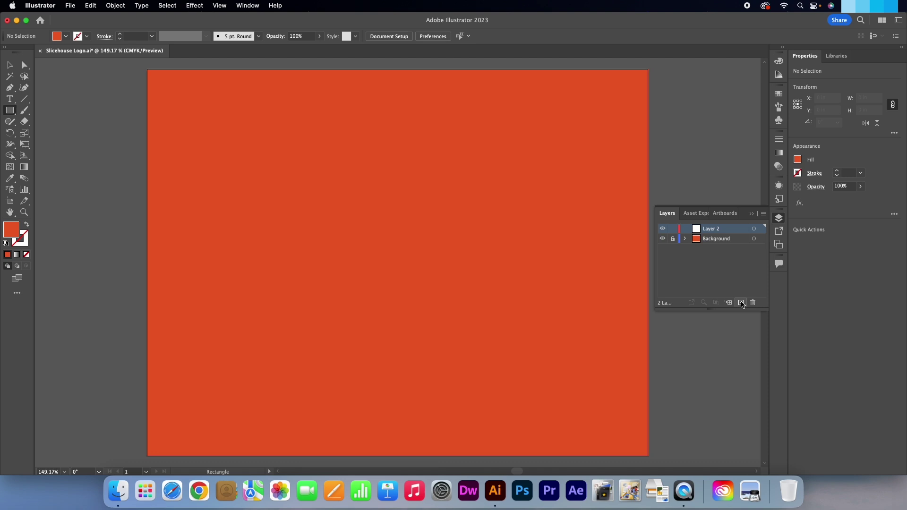
double_click(708, 229)
type("Pizza Logo")
key("Return")
left_click(751, 214)
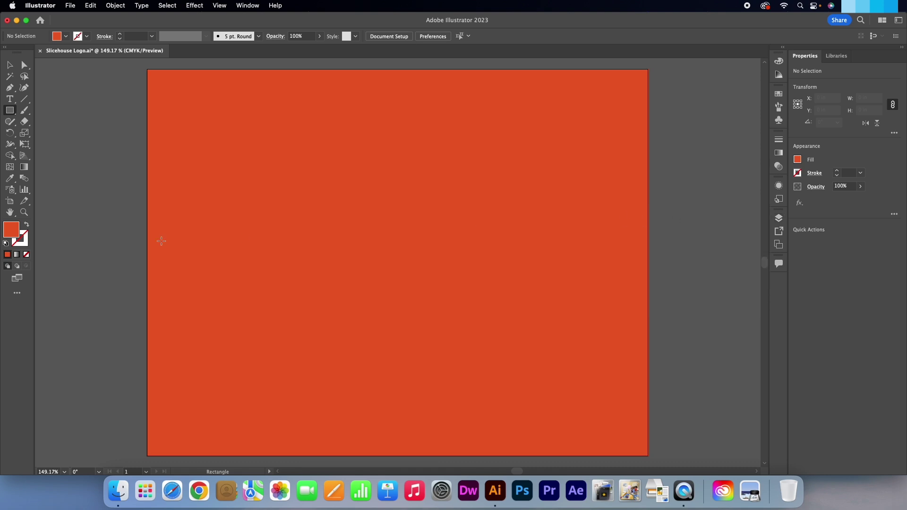
Draw a bar about 2.89 by 0.34 in above the artboard's center, filled d9ad5a, and round its corners to about 0.1 in.
double_click(12, 231)
type("d9ad5a")
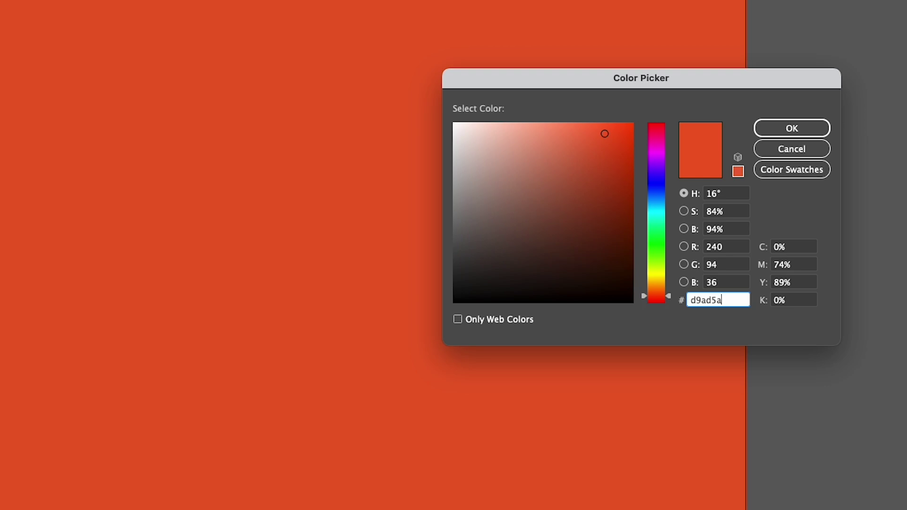
left_click(793, 134)
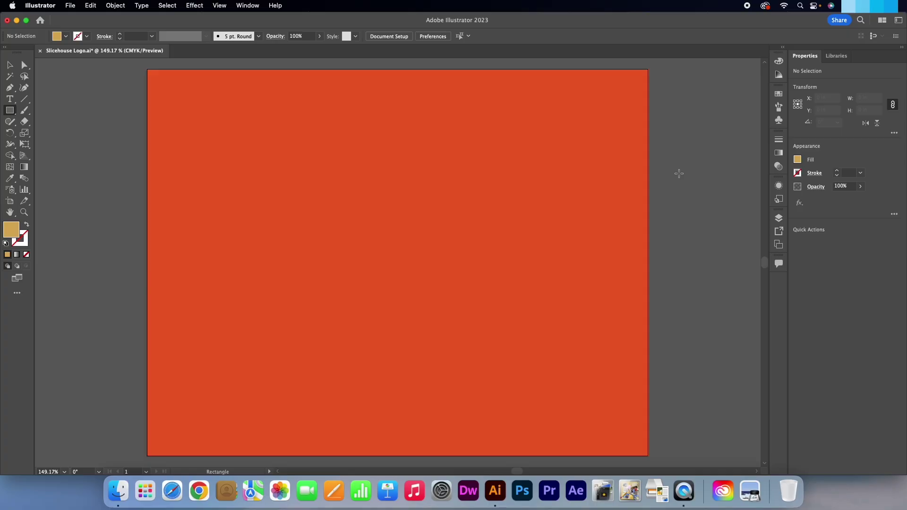
mouse_move(293, 190)
left_mouse_down()
mouse_move(324, 204)
mouse_move(425, 206)
left_mouse_up()
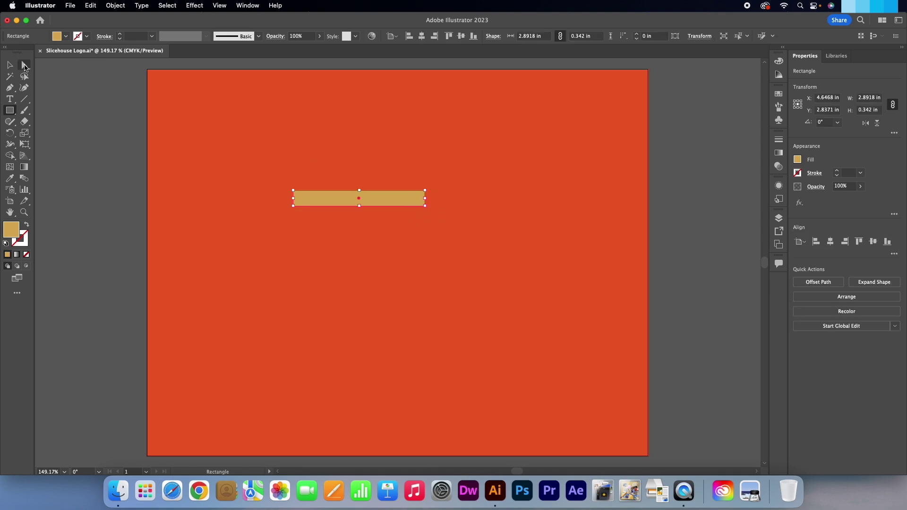
left_click(25, 67)
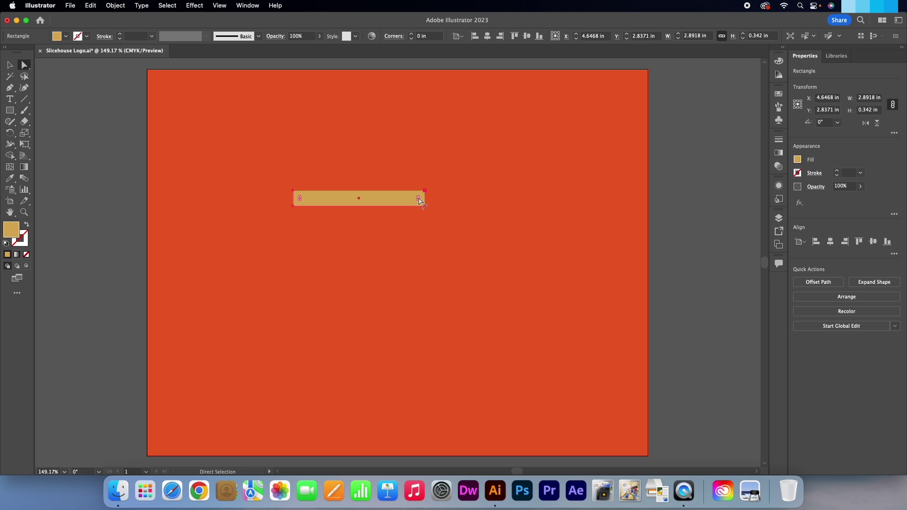
left_click_drag(419, 200, 422, 199)
Draw a hexagon about 3.17 in wide with the Polygon tool and center it below the rounded bar.
left_click(12, 113)
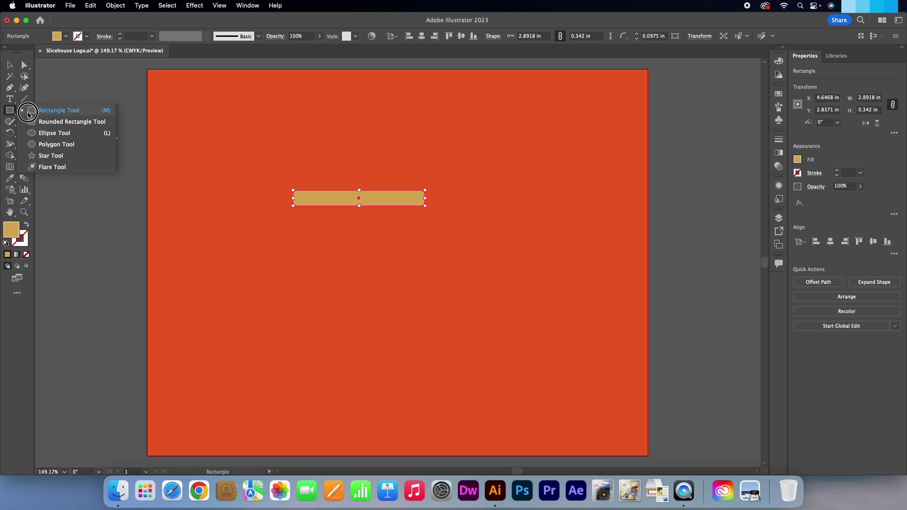
left_click(74, 145)
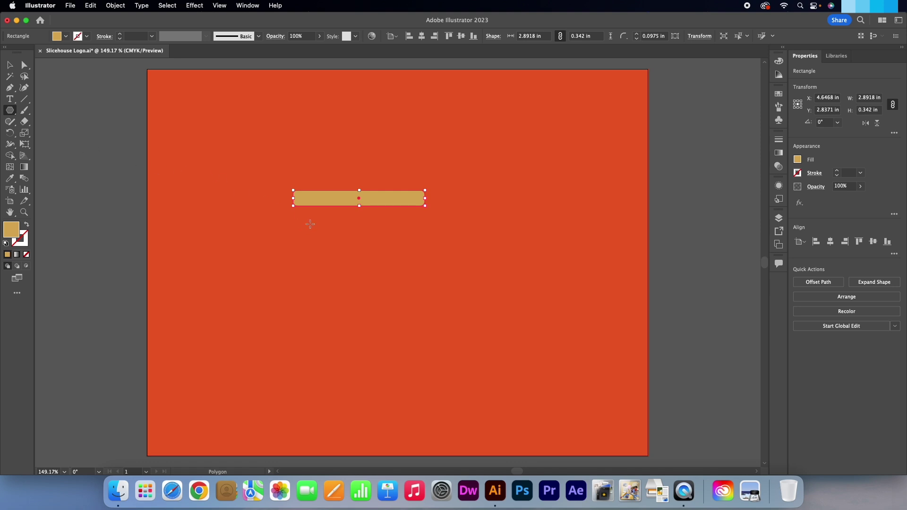
left_click_drag(301, 217, 352, 270)
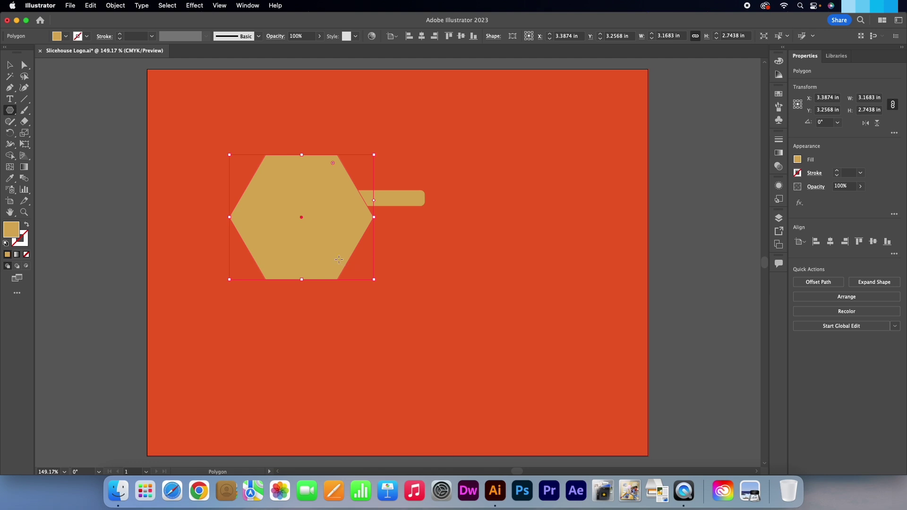
left_click_drag(303, 219, 360, 278)
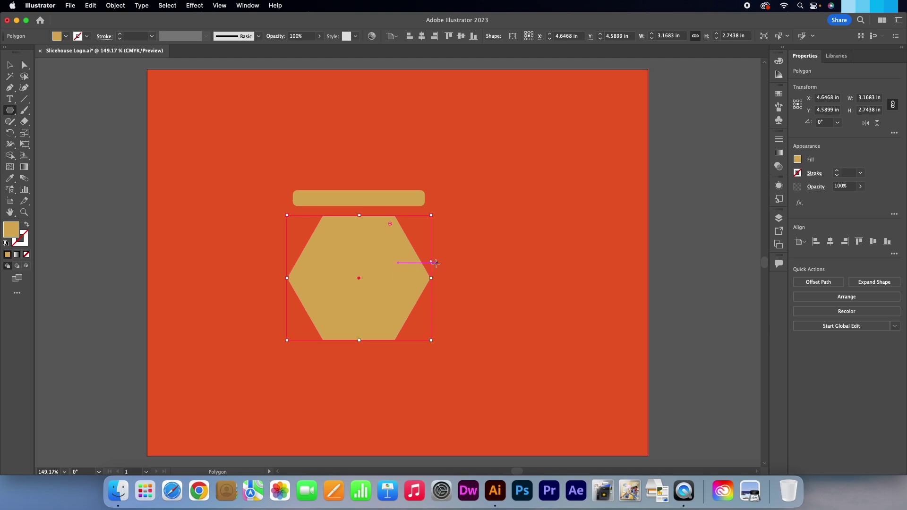
Reduce the hexagon to a three-sided polygon and rotate it 180° so it points down.
left_click_drag(431, 263, 432, 230)
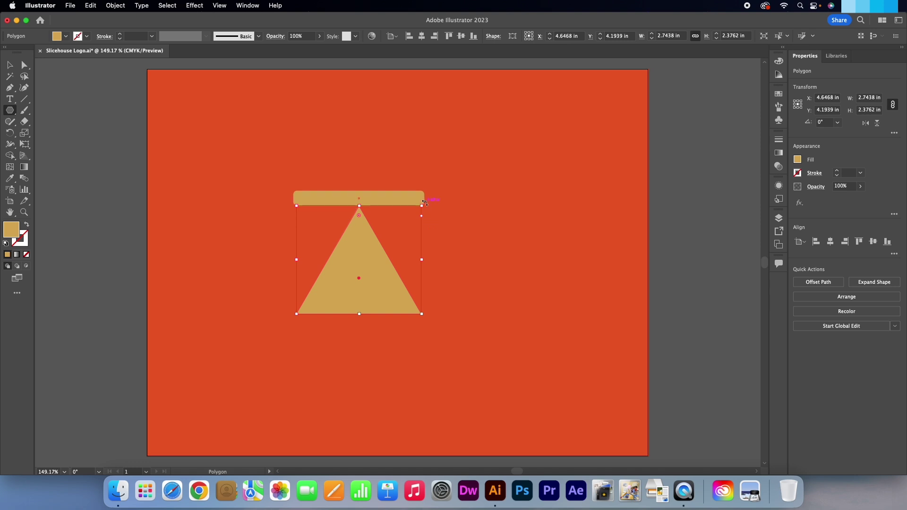
left_click_drag(425, 203, 321, 349)
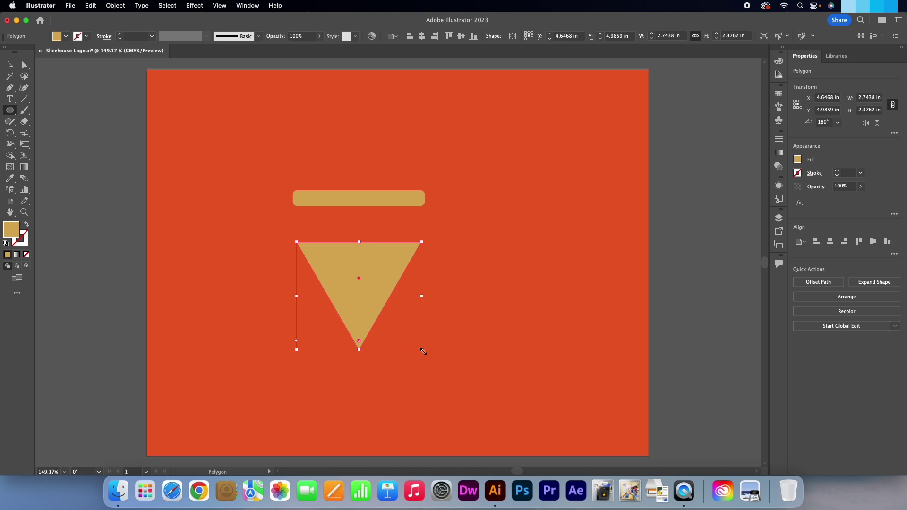
Resize the triangle to about 2.38 in wide and center it under the bar with its top edge overlapping the bar.
left_click_drag(421, 350, 401, 329)
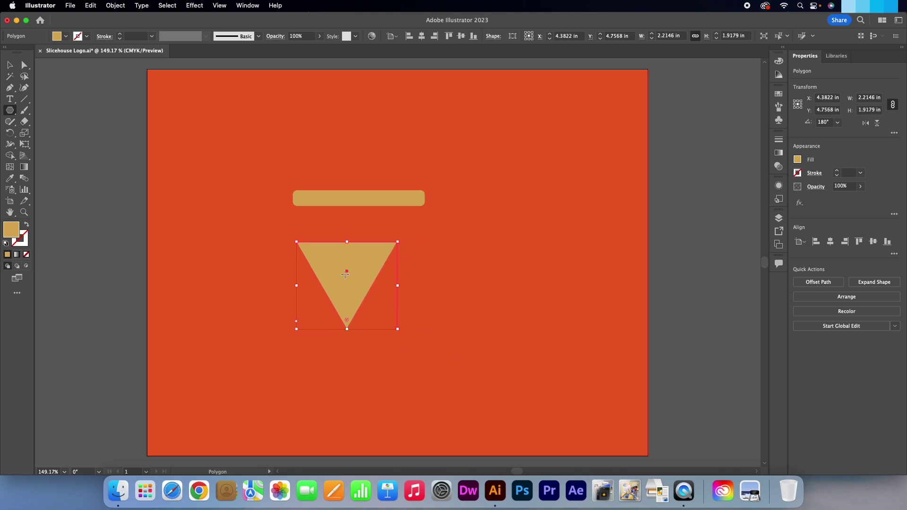
left_click_drag(348, 273, 362, 236)
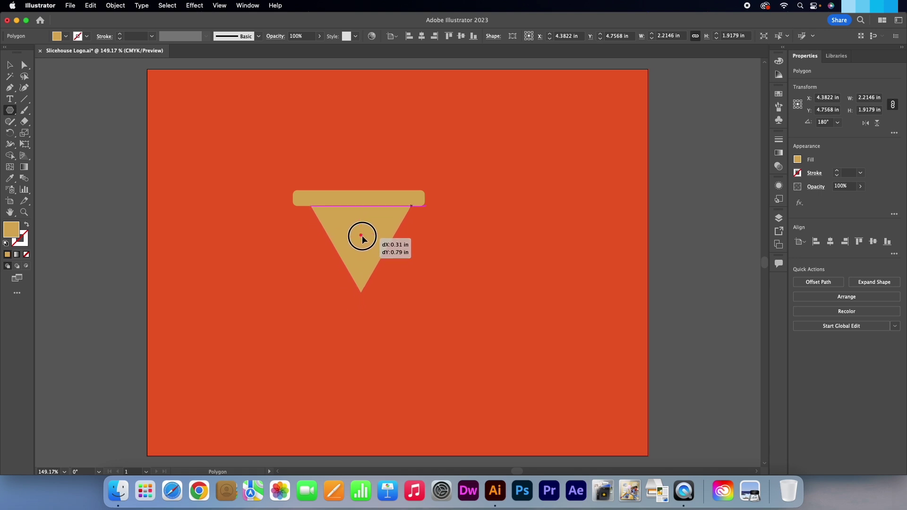
left_click_drag(362, 236, 362, 233)
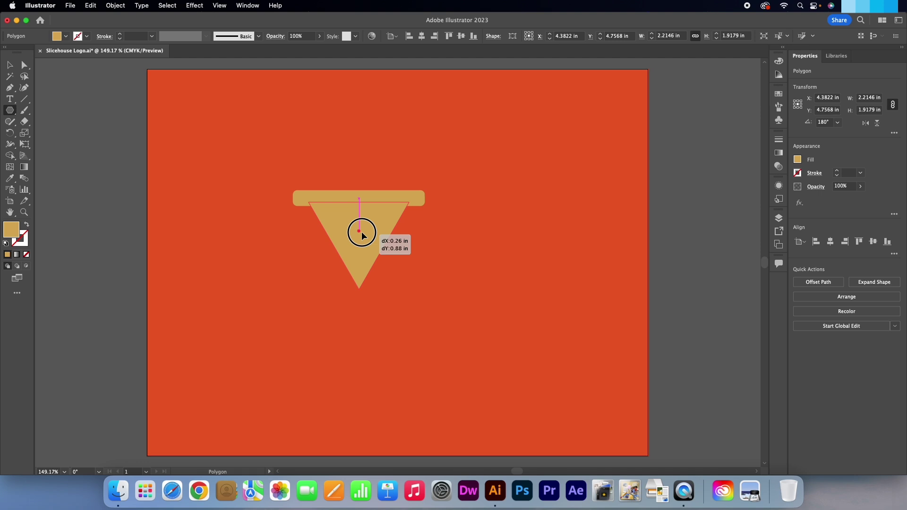
left_click_drag(362, 234, 362, 235)
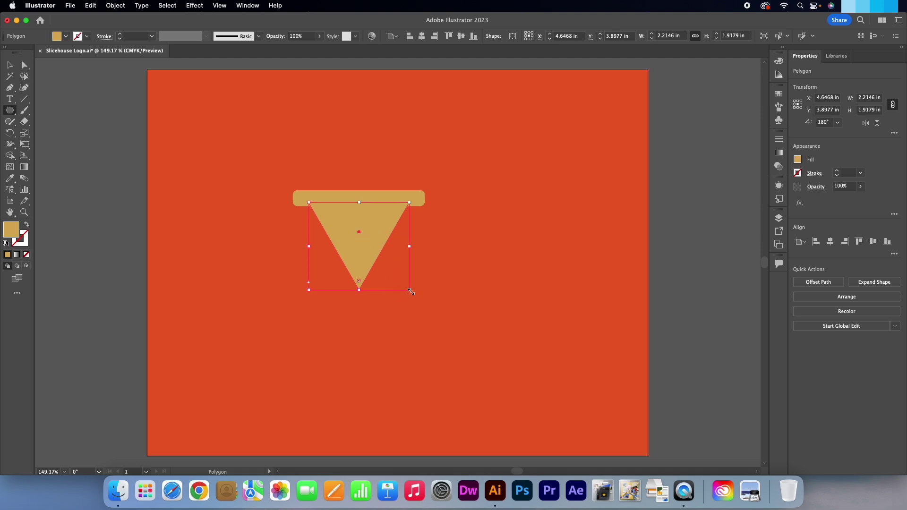
left_click_drag(410, 291, 417, 298)
left_click_drag(364, 236, 360, 236)
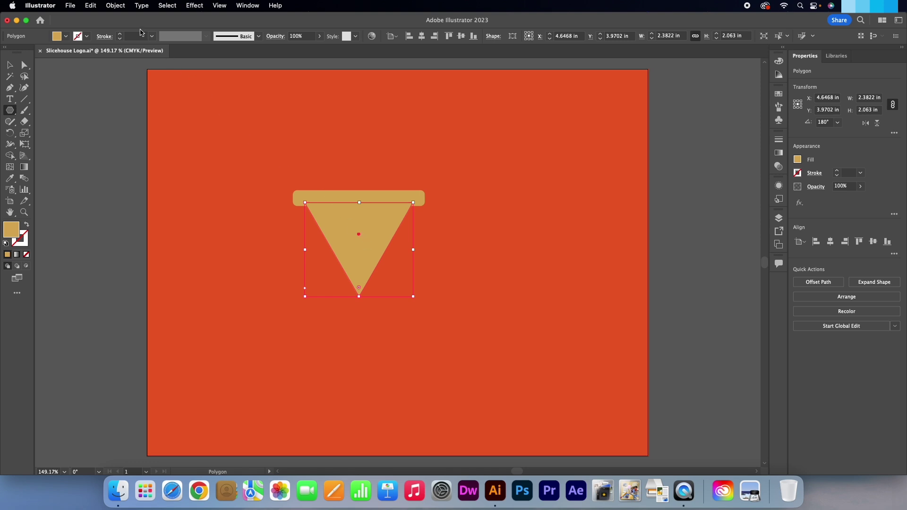
Send the triangle to the back so that it sits behind the rounded bar.
left_click(116, 5)
mouse_move(149, 33)
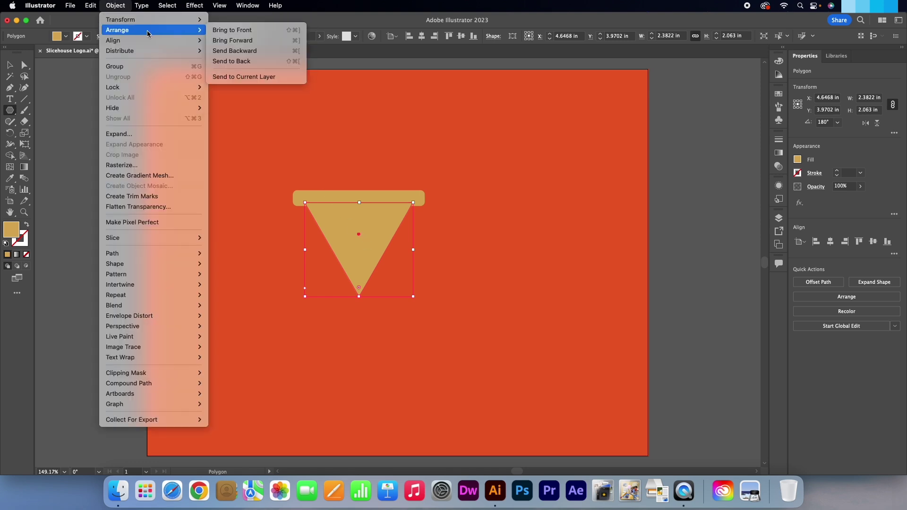
left_click(260, 61)
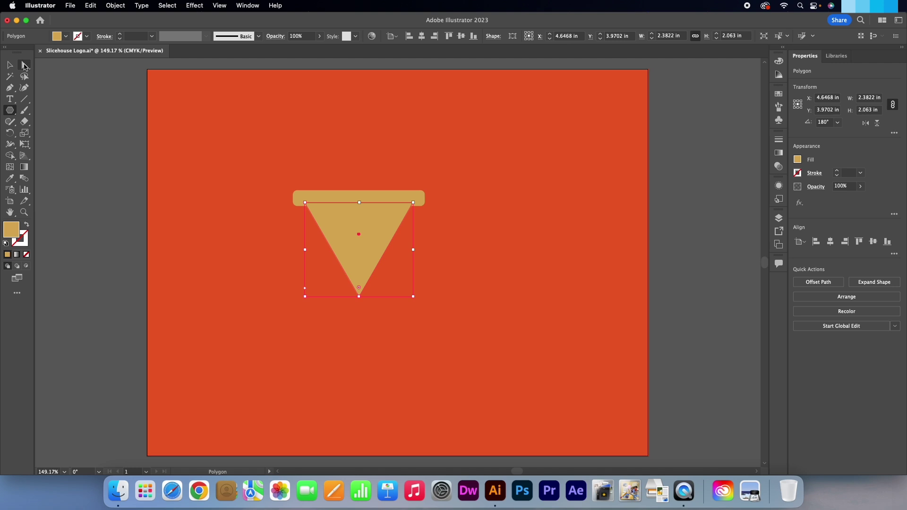
Lengthen the triangle by moving its bottom anchor point straight down to about Y 6.26 in.
left_click(24, 65)
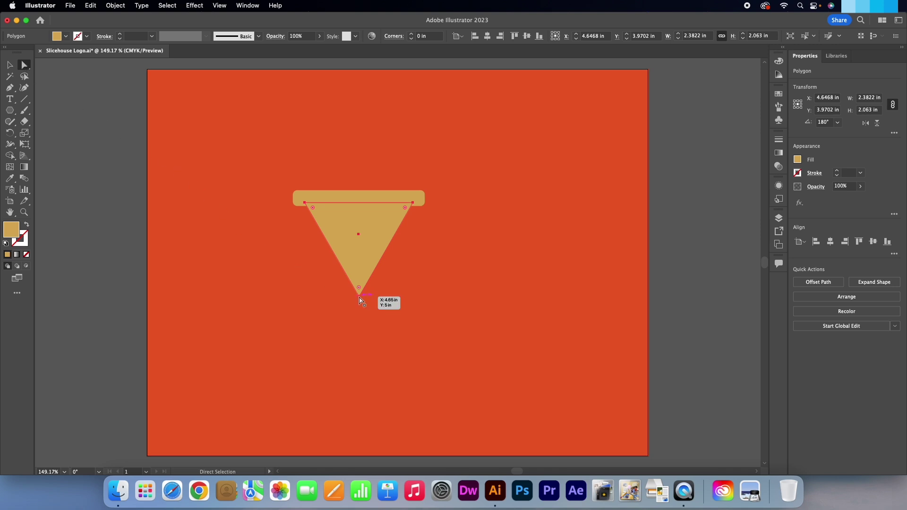
scroll(358, 296, "down", 1)
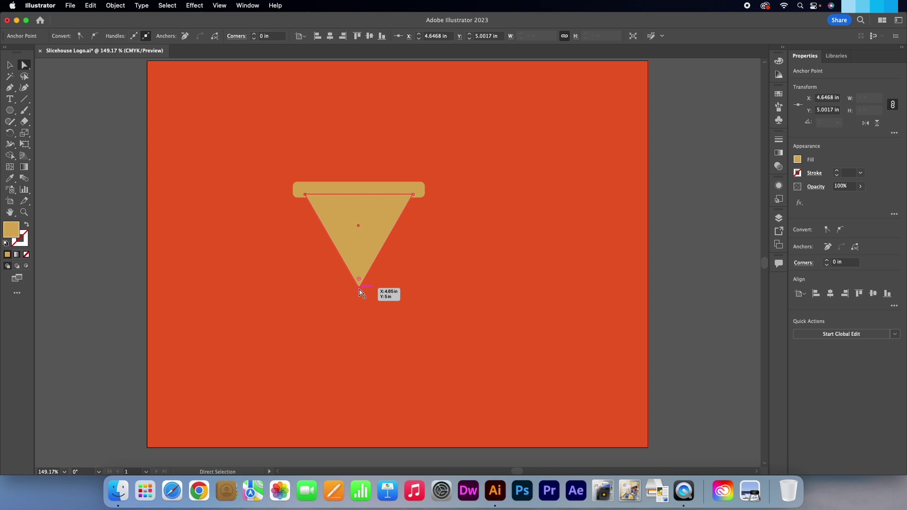
left_click(360, 292)
left_click_drag(359, 292, 361, 349)
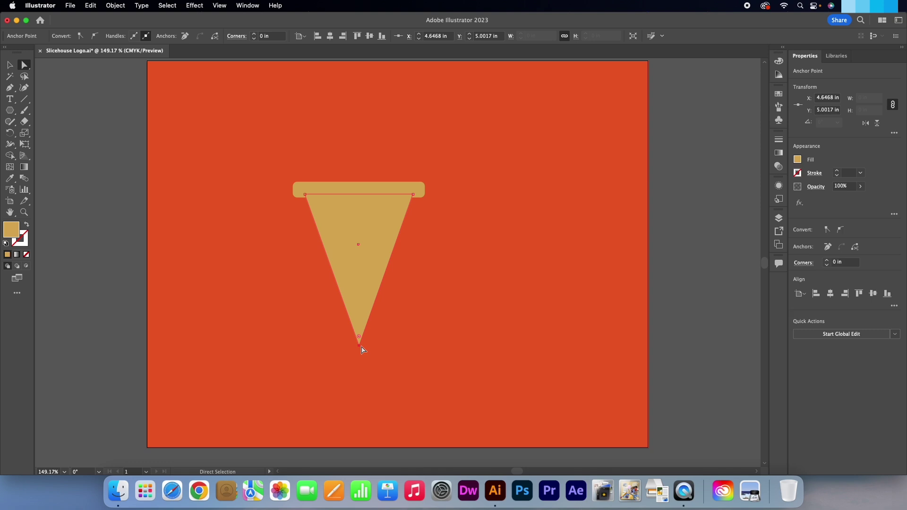
Fill the stretched triangle with the light yellow color ffdb80.
left_click(13, 233)
double_click(12, 232)
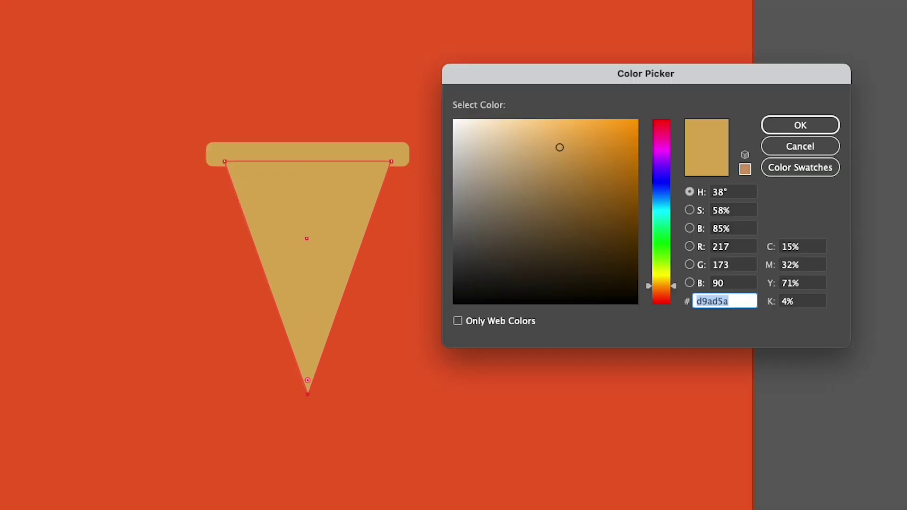
type("ffdb80")
left_click(782, 126)
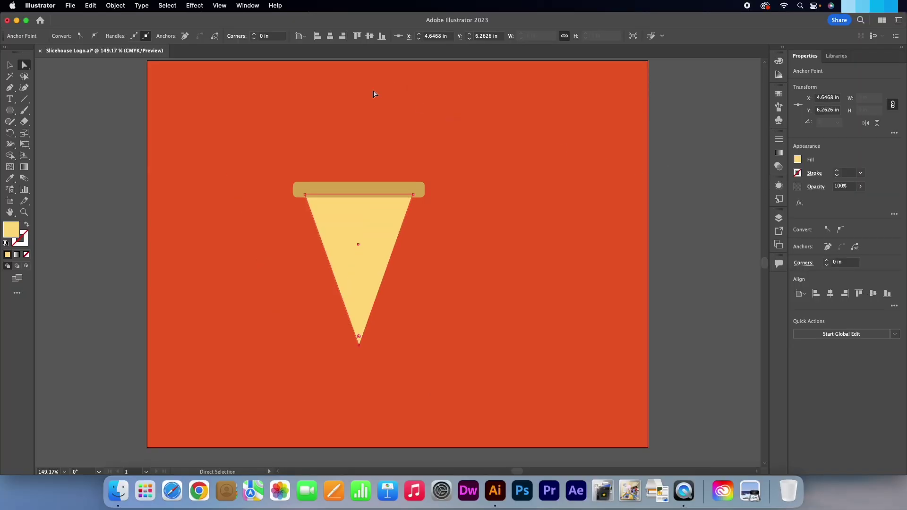
Rotate the crust bar and the triangle together about 41° clockwise.
left_click(11, 67)
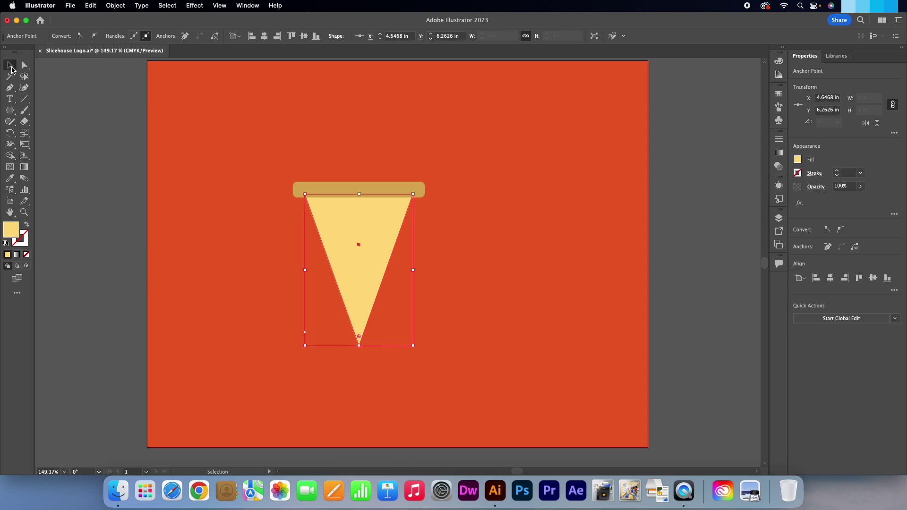
left_click_drag(299, 186, 367, 257)
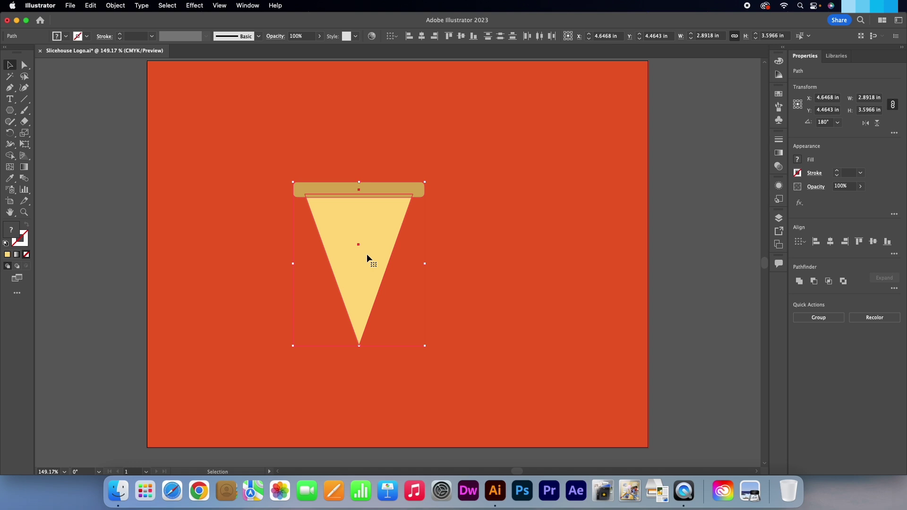
left_click_drag(429, 178, 475, 244)
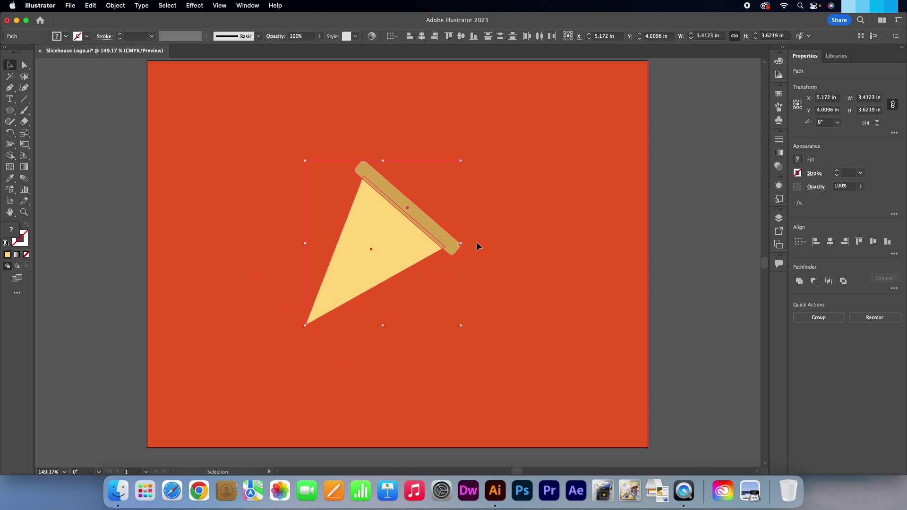
Draw a black circle about 0.49 in across with the Ellipse tool on the empty background left of the slice.
left_click(11, 113)
left_click(11, 113)
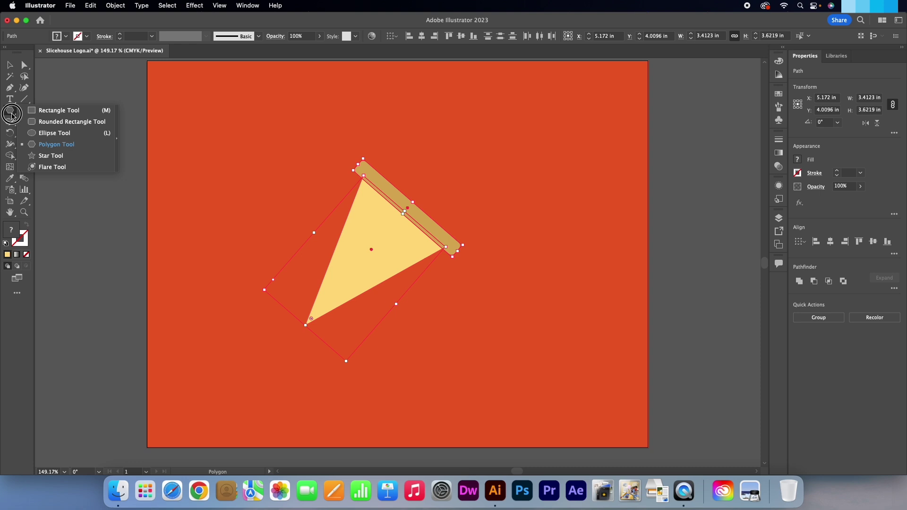
left_click(58, 134)
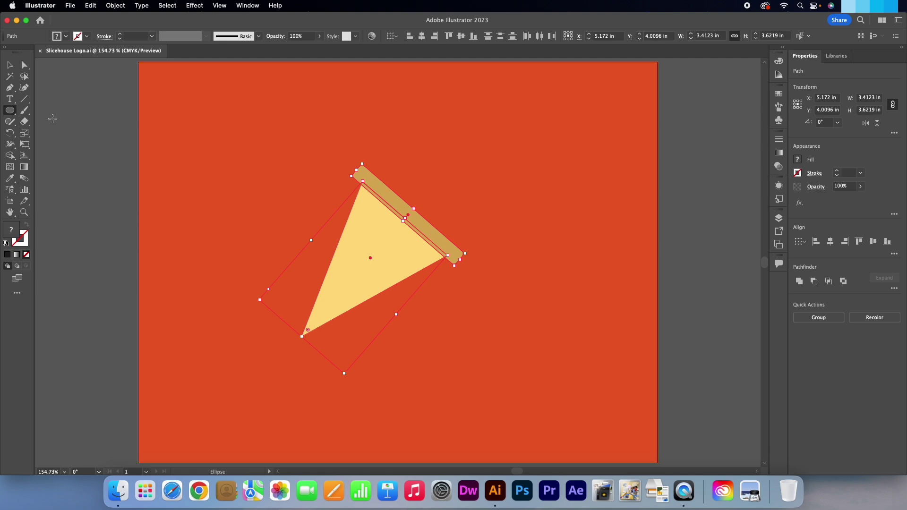
left_click_drag(160, 165, 176, 183)
key("v")
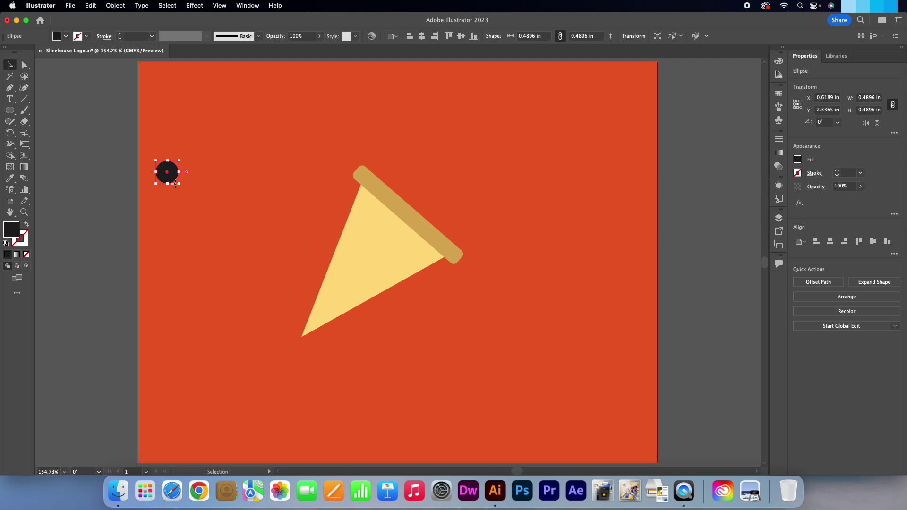
Cut a smaller, centered copy of the black circle out of the original with Minus Front to make an olive ring.
key("a")
key("super+c")
key("super+v")
key("v")
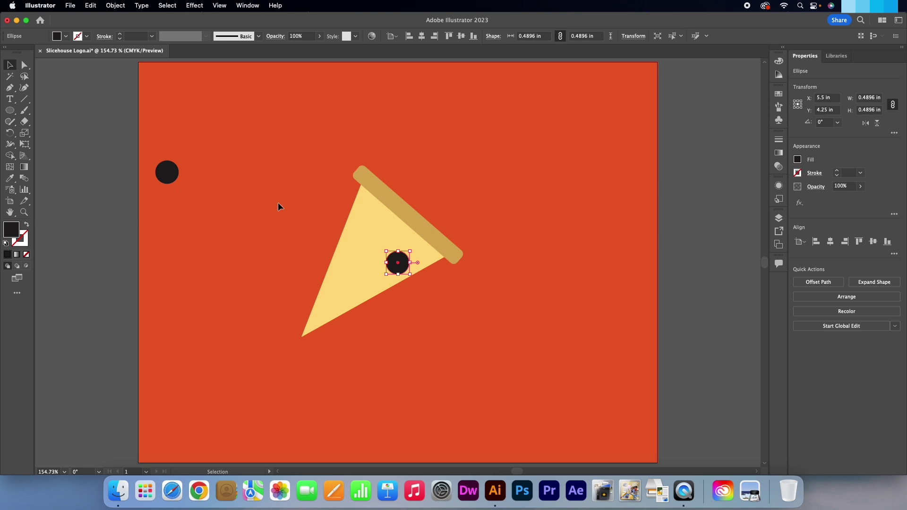
left_click_drag(397, 264, 178, 216)
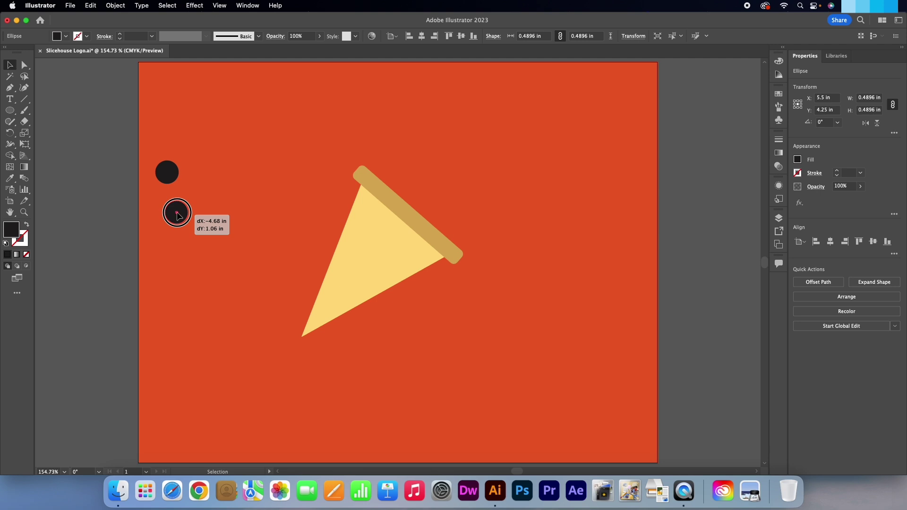
left_click_drag(177, 216, 167, 174)
left_click_drag(157, 139, 181, 197)
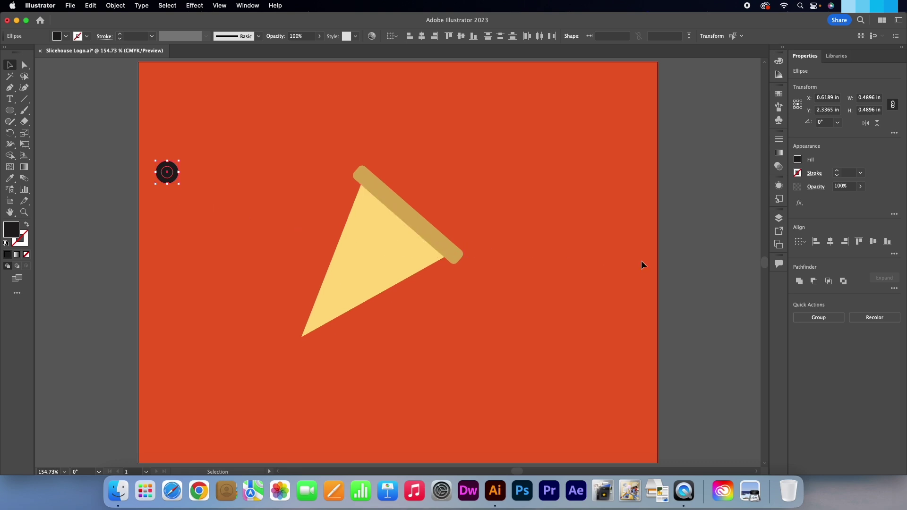
left_click(819, 282)
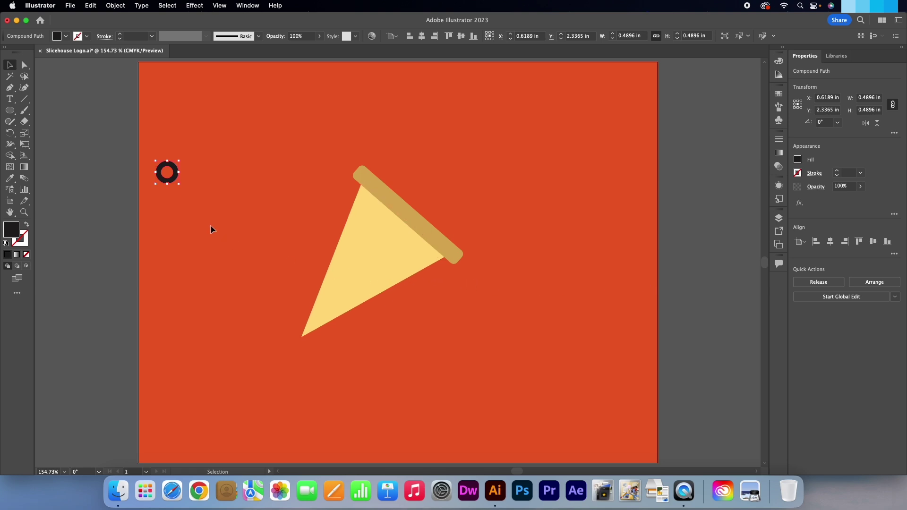
Shrink the olive ring to about 0.41 in and place three of them on the slice: near the crust, mid-slice and near the tip.
left_click_drag(173, 183, 376, 229)
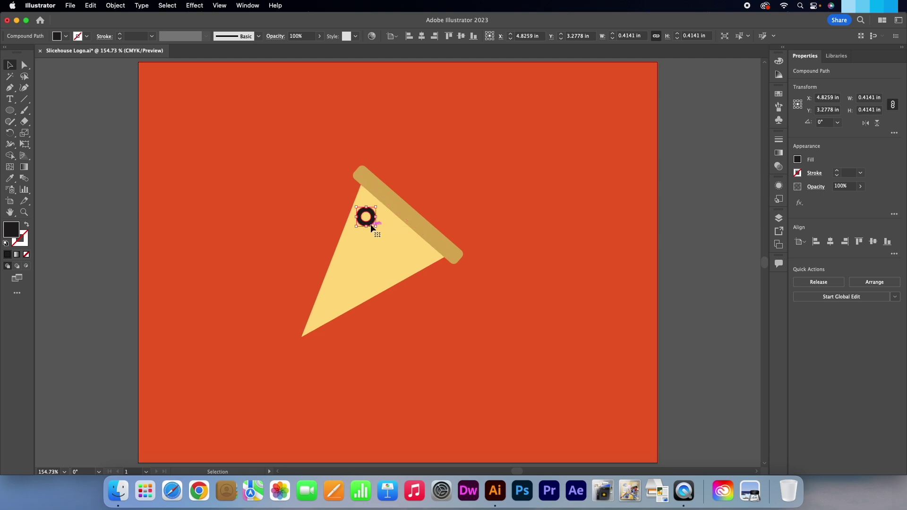
left_click_drag(371, 220, 325, 308)
left_click(79, 261)
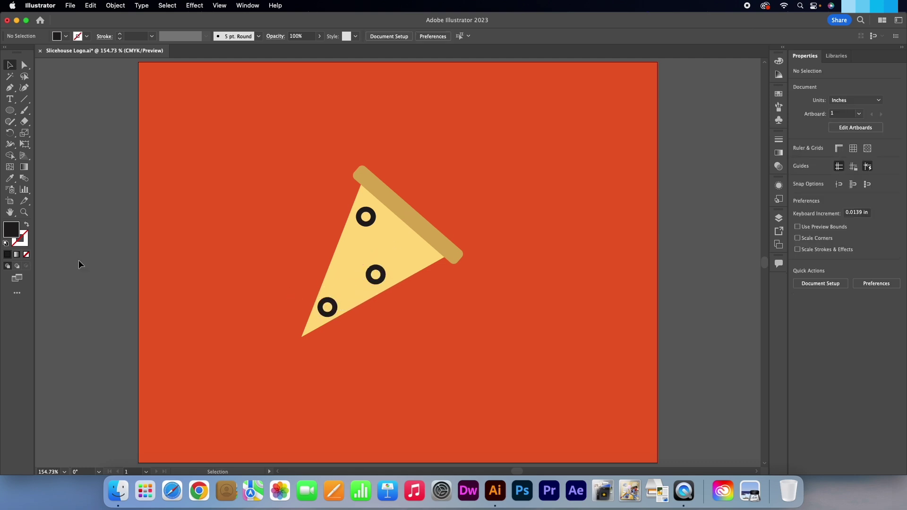
Draw a tilted rectangle about 0.15 by 0.46 in, filled 13a980, between the two upper olive rings.
double_click(12, 231)
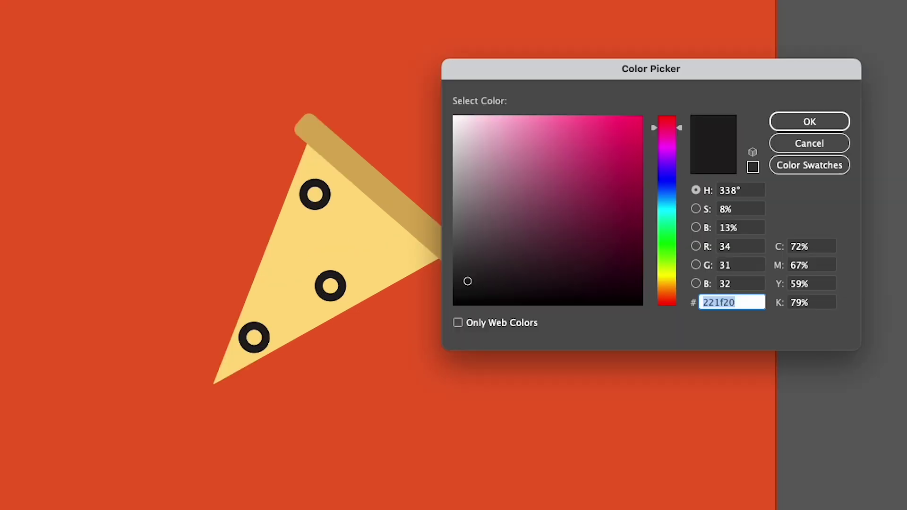
type("13a980")
key("Return")
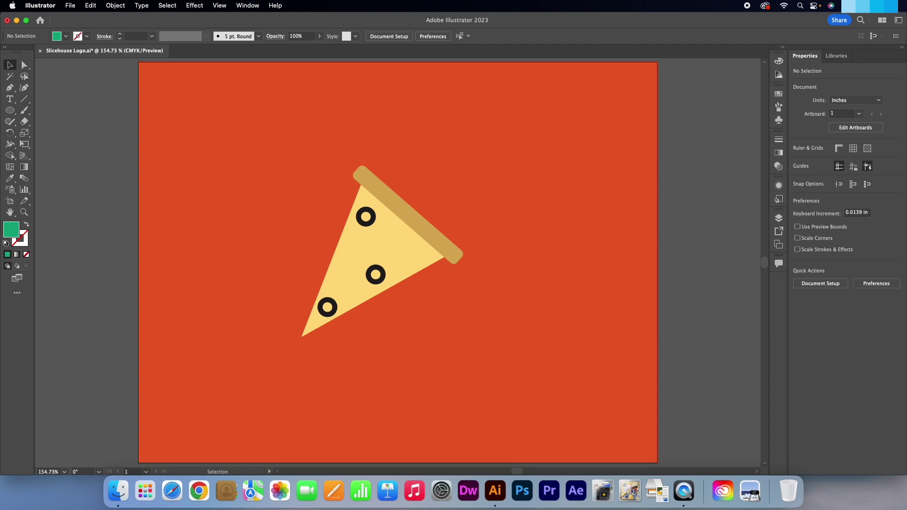
left_click(10, 112)
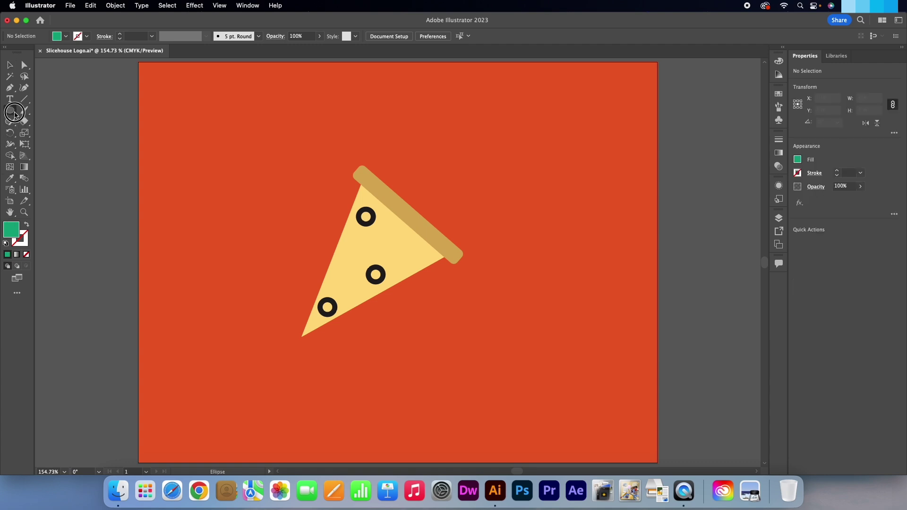
left_click_drag(9, 114, 45, 111)
left_click_drag(196, 259, 364, 249)
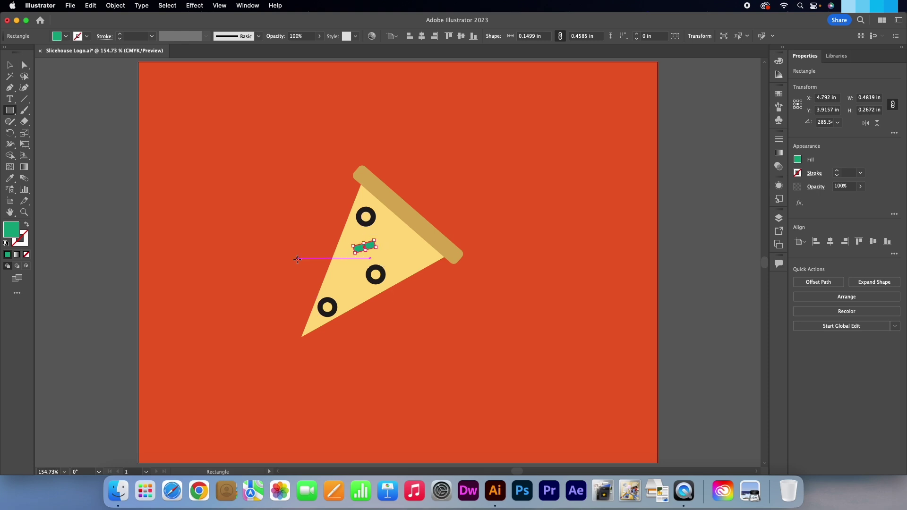
Duplicate the green strip and place the copy at a steeper angle along the slice's left edge, above the lowest olive ring.
key("v")
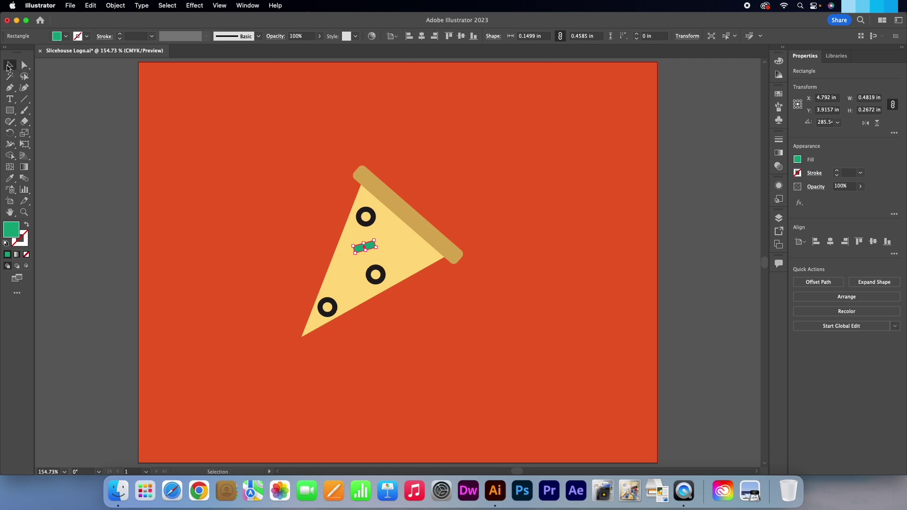
key("super+v")
left_click_drag(399, 263, 334, 280)
left_click(301, 281)
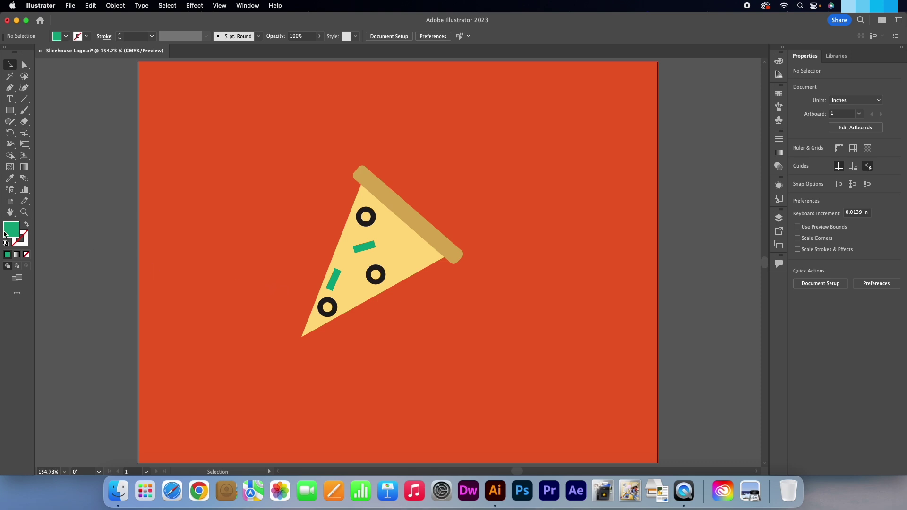
Draw a circle about 0.53 in across, filled f05e24, on the slice near the lower end of the crust.
double_click(5, 234)
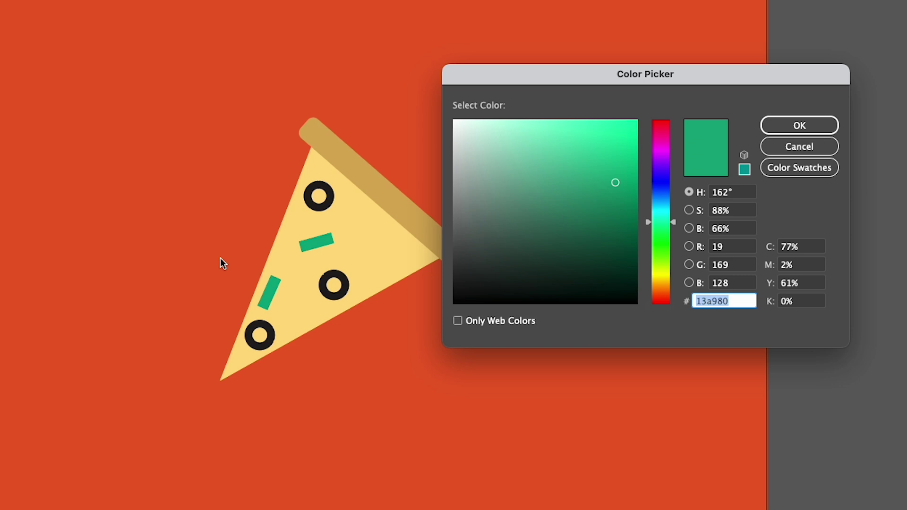
type("f05e24")
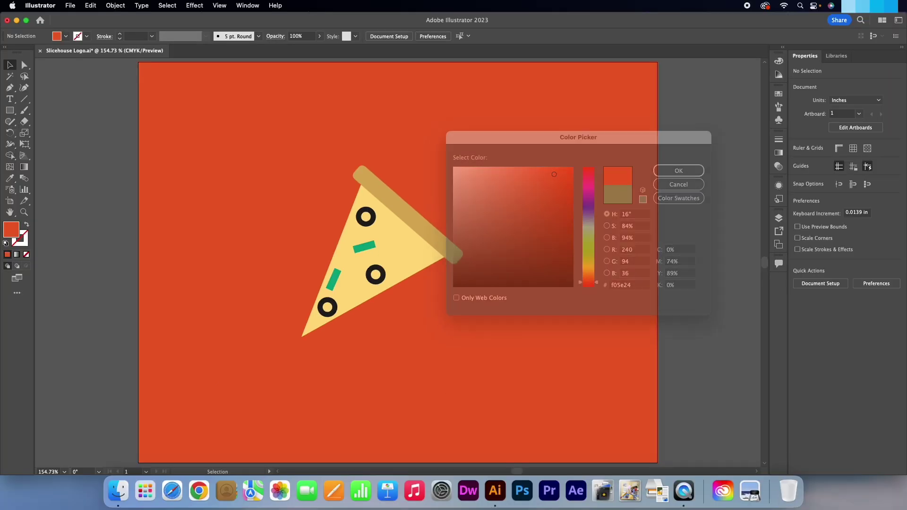
key("Return")
left_click(10, 111)
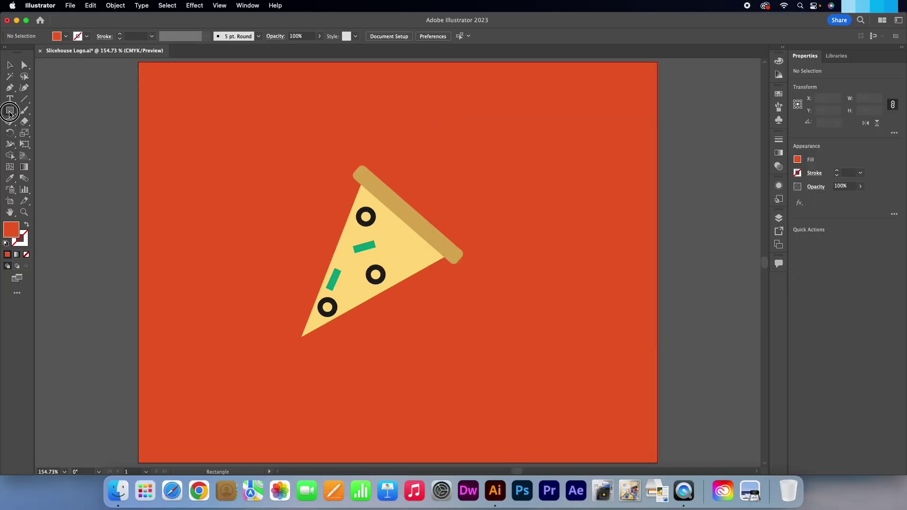
left_click(55, 133)
left_click_drag(401, 240, 405, 258)
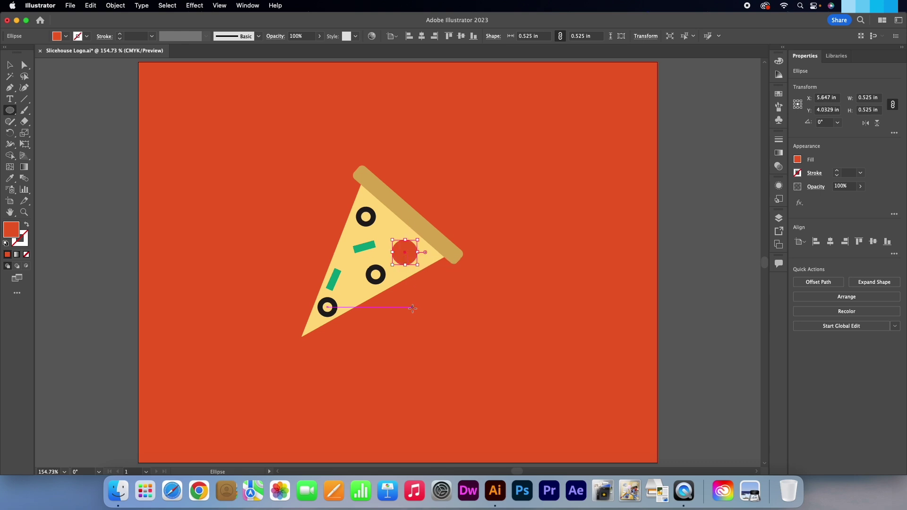
Add two copies of the red circle, shift the upper green strip and the two lower olive rings around them, and save the document.
key("v")
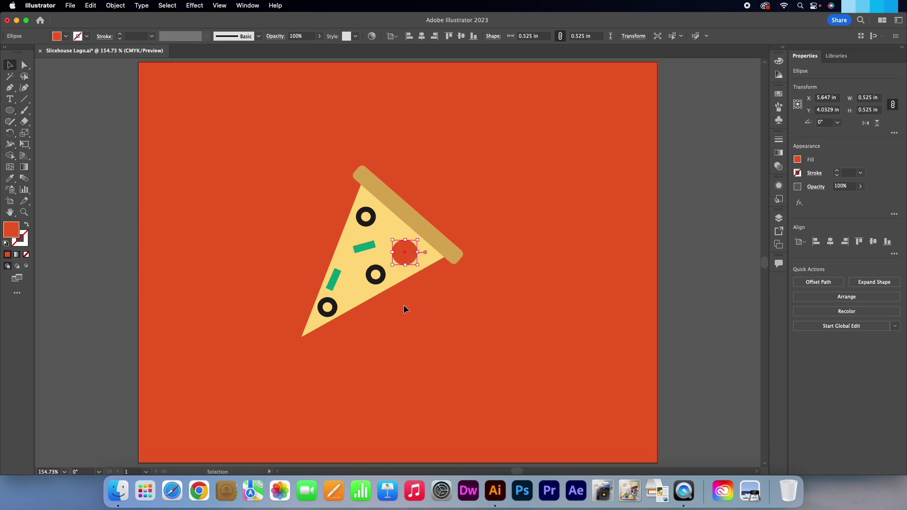
mouse_move(366, 250)
left_mouse_down()
mouse_move(378, 241)
mouse_move(381, 270)
mouse_move(401, 263)
mouse_move(355, 259)
mouse_move(352, 294)
mouse_move(355, 255)
mouse_move(383, 237)
mouse_move(355, 255)
left_mouse_up()
left_click(405, 260)
left_click(397, 259)
left_click_drag(323, 314, 325, 312)
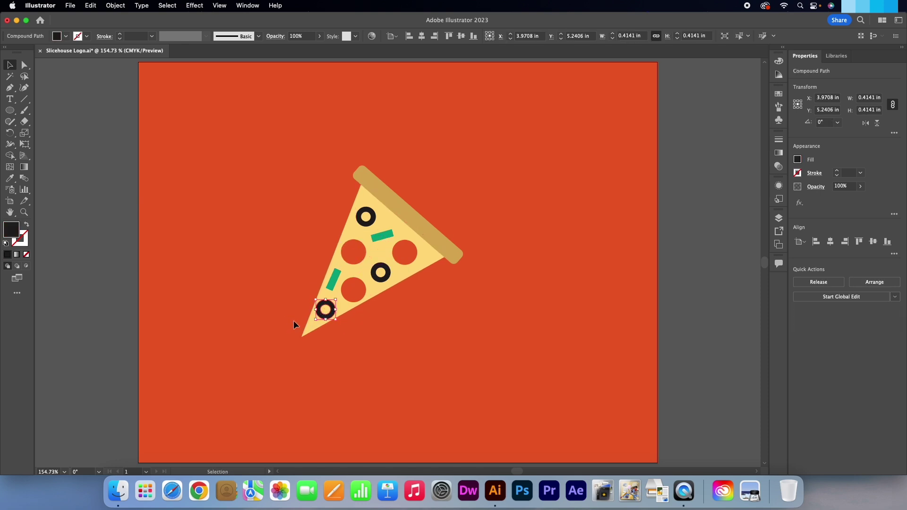
left_click(283, 323)
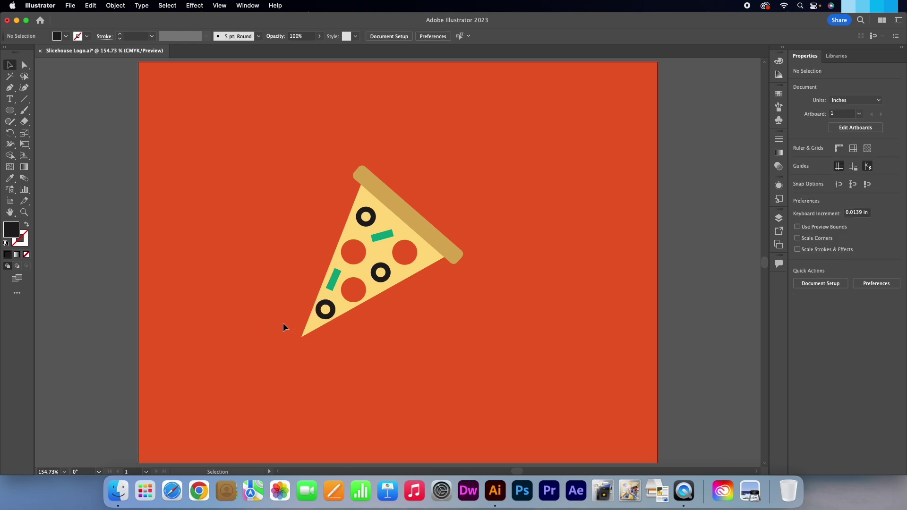
key("super+s")
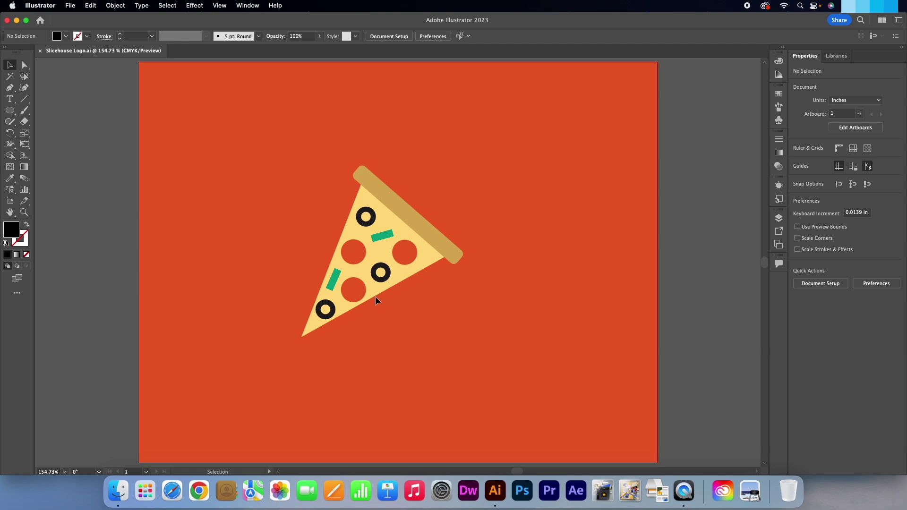
Thicken the crust bar outward to about 0.39 in.
left_click(402, 206)
left_click_drag(413, 208, 415, 206)
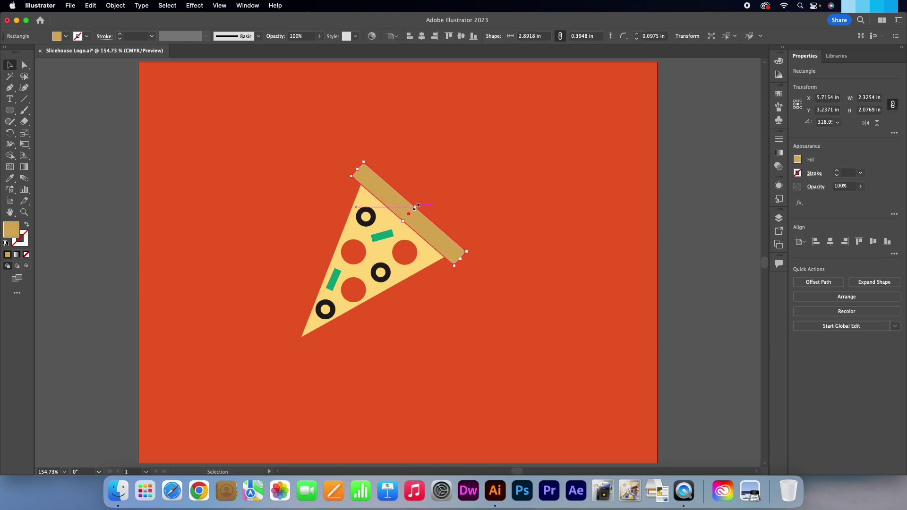
left_click(301, 352)
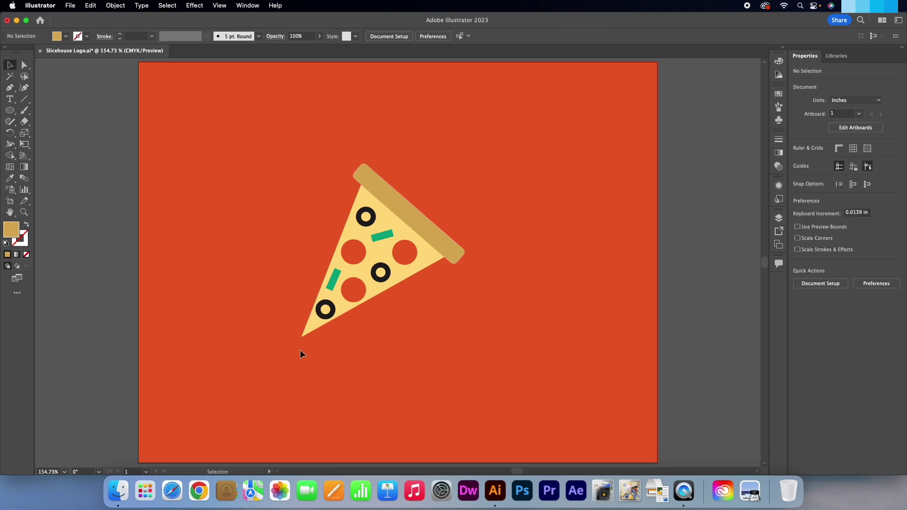
Draw a horizontal rectangle about 1 in by 0.28 in from the slice's tip, filled with the cheese yellow sampled from the slice.
left_click(10, 178)
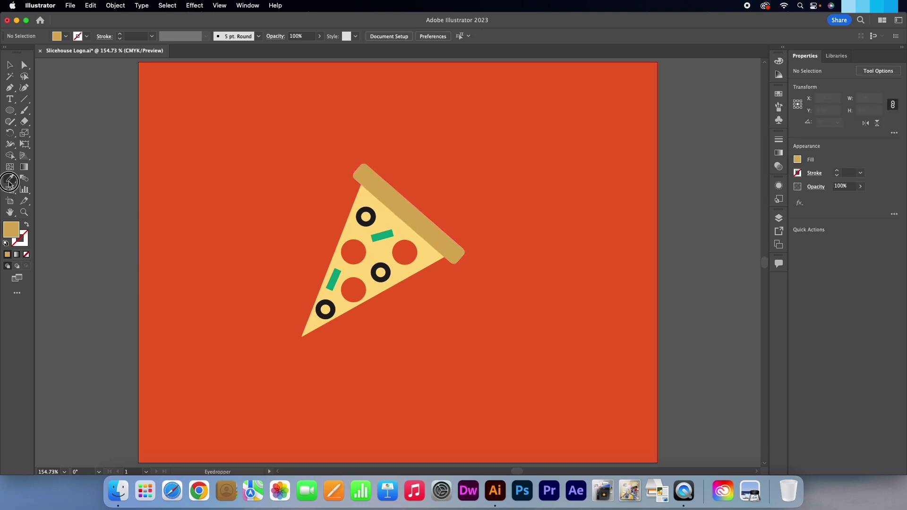
left_click(326, 293)
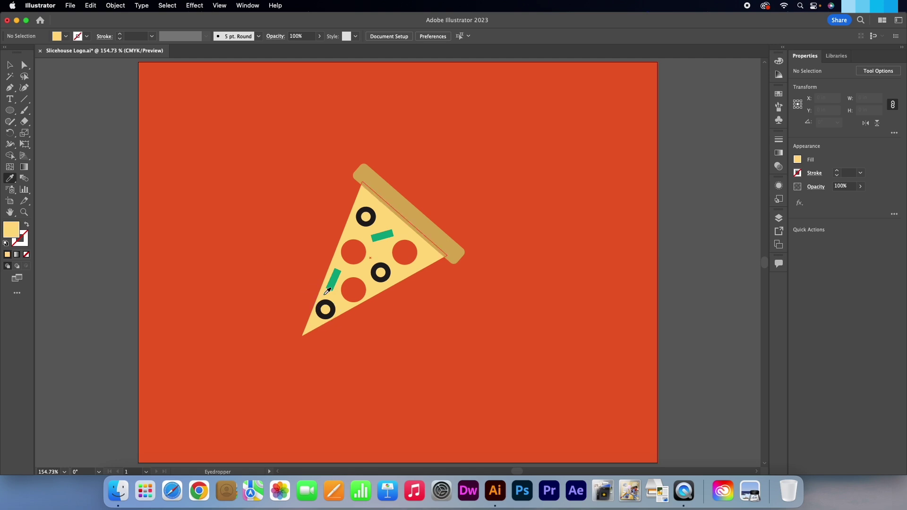
left_click(11, 115)
left_click(42, 113)
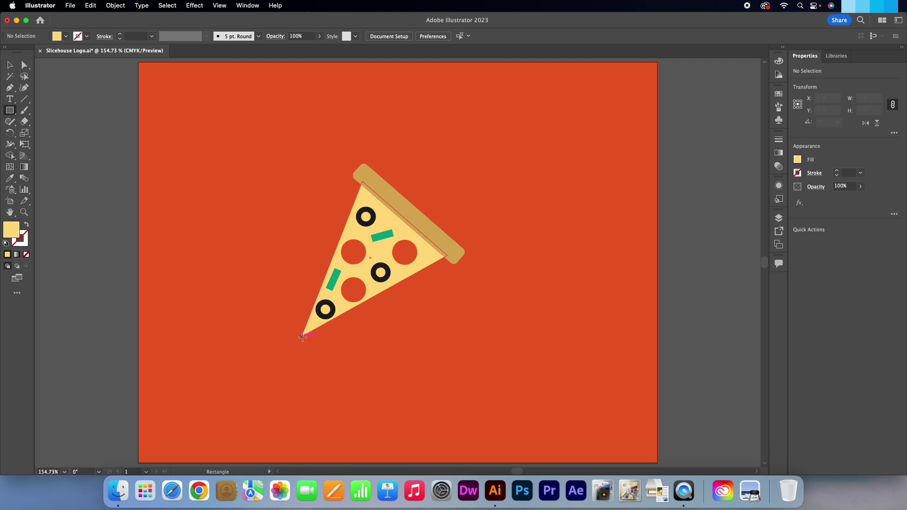
left_click_drag(302, 335, 350, 351)
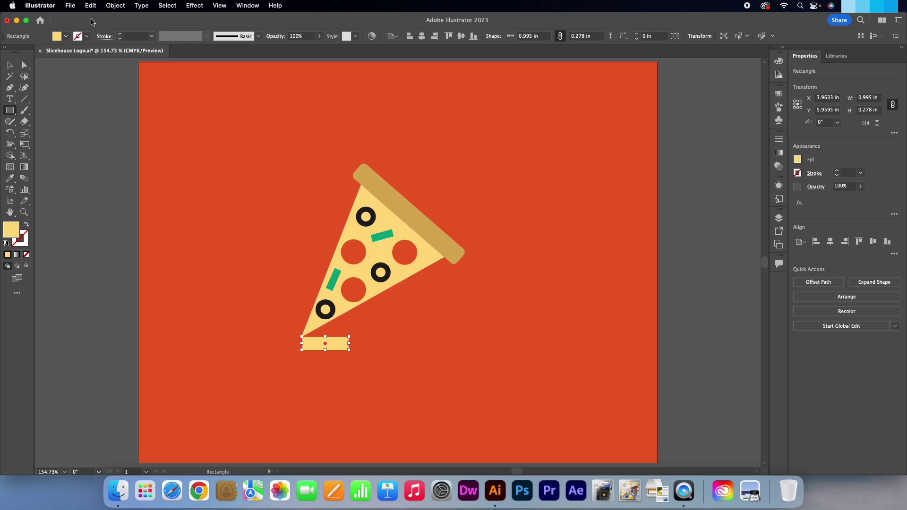
Duplicate the yellow bar in place, turn the copy vertical at the left end under the slice's tip, and lengthen it to about 1.08 in.
left_click(90, 7)
left_click(91, 8)
left_click(91, 7)
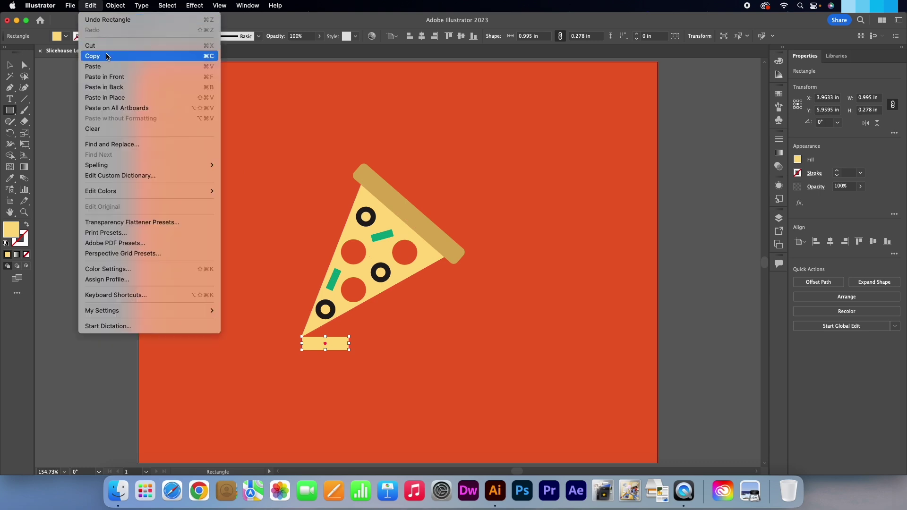
left_click(115, 77)
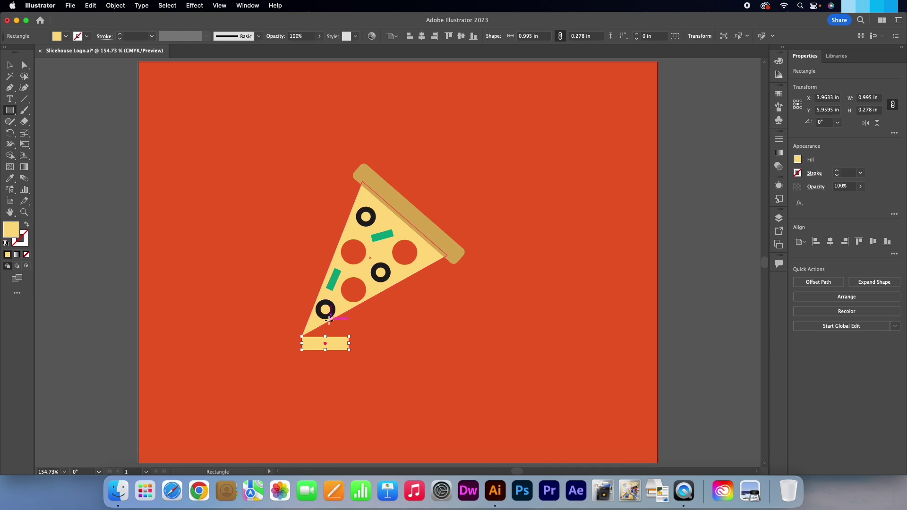
left_click(9, 66)
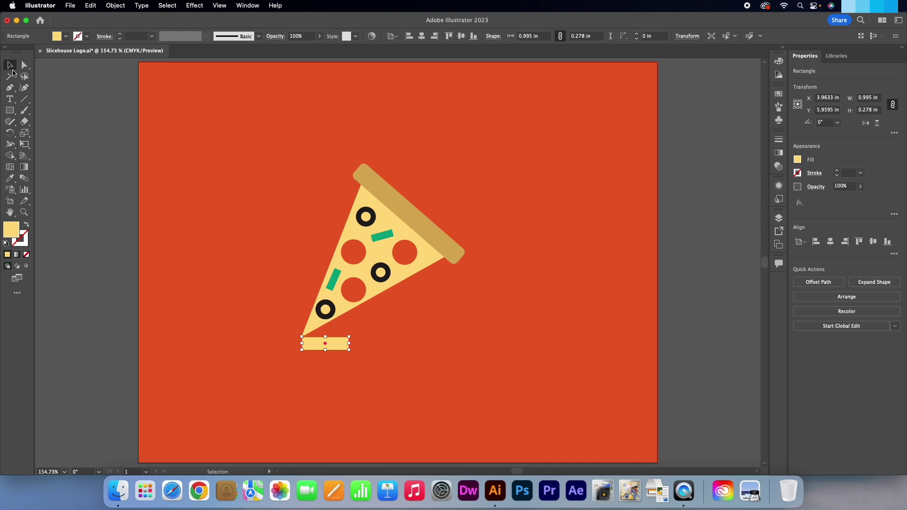
left_click_drag(352, 337, 308, 363)
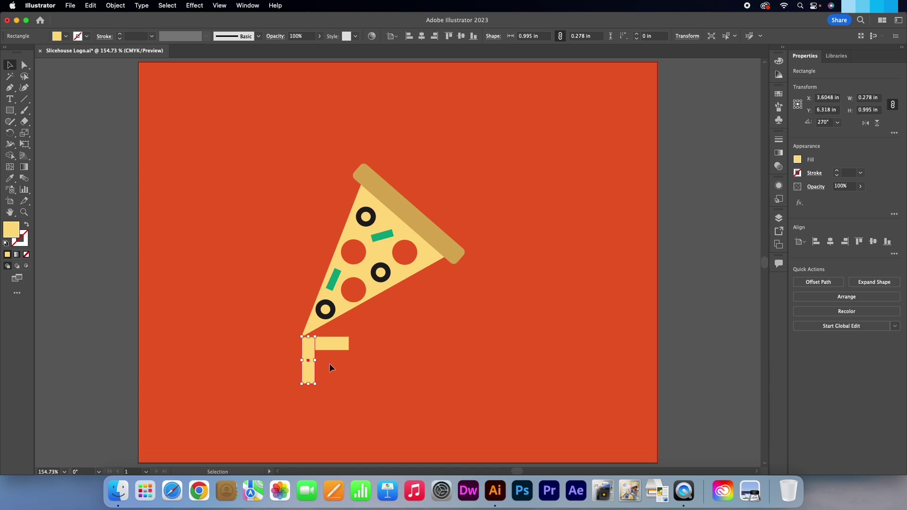
left_click_drag(309, 385, 309, 388)
left_click(334, 382)
left_click(311, 353)
Duplicate the vertical yellow bar, place the copy a small gap to its right, and shorten the copy from its lower end.
left_click(90, 6)
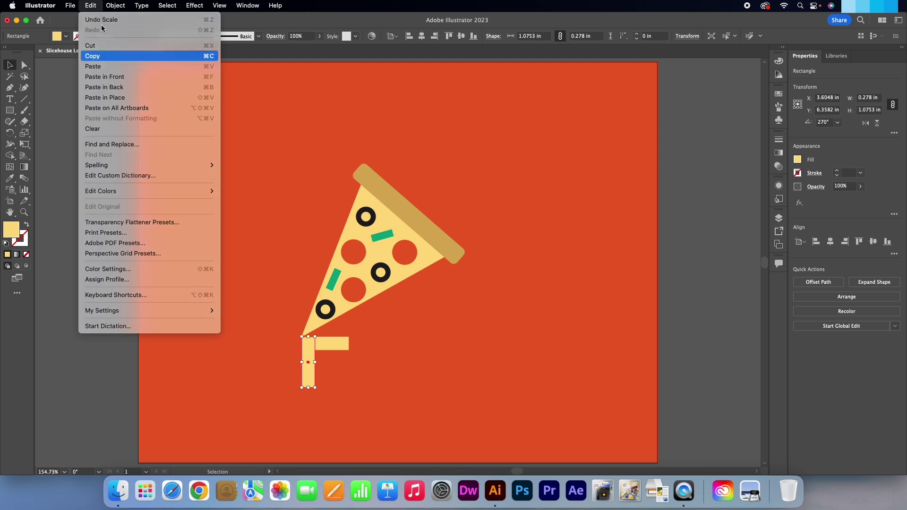
key("super+f")
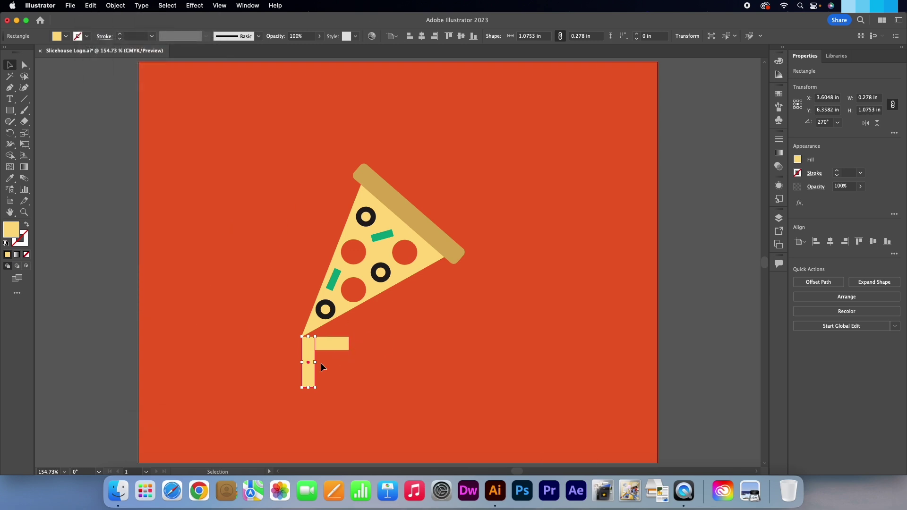
left_click_drag(308, 360, 328, 358)
left_click_drag(327, 389, 328, 376)
left_click(342, 359)
Shorten the horizontal yellow bar so it ends flush with the outer edge of the second vertical bar.
left_click(343, 346)
left_click_drag(350, 344, 334, 343)
left_click(343, 353)
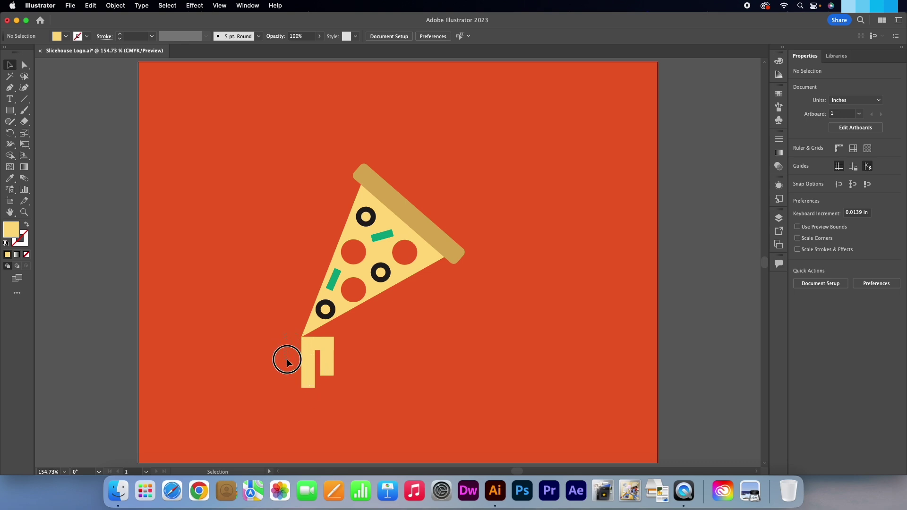
Merge the three yellow bars into one drip shape with the Shape Builder tool.
left_click_drag(286, 346, 357, 401)
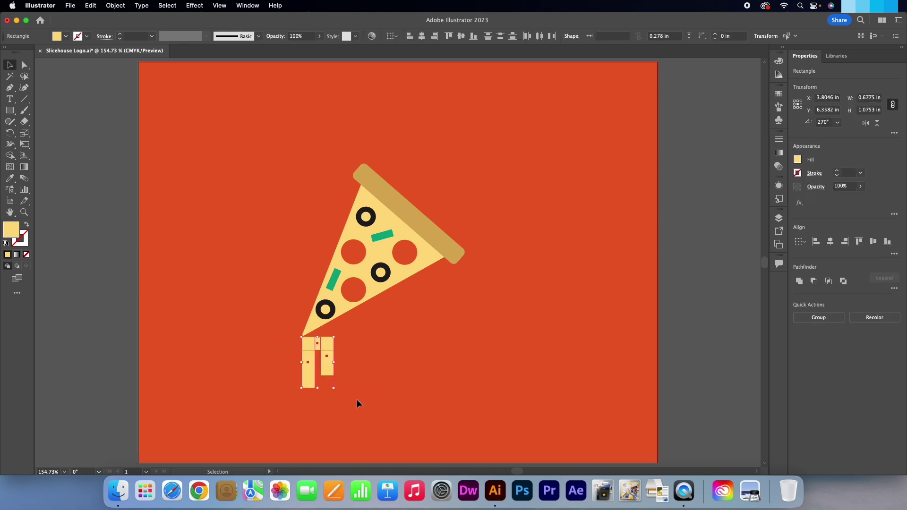
left_click_drag(9, 156, 36, 157)
mouse_move(281, 403)
left_mouse_down()
mouse_move(305, 402)
mouse_move(313, 343)
mouse_move(354, 392)
left_mouse_up()
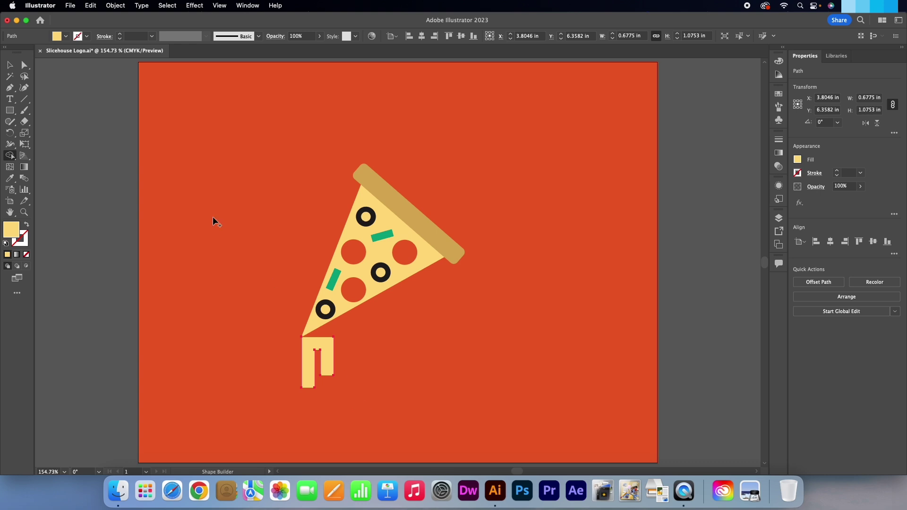
Fully round the lower ends of both cheese drips and the inner corners of the gap between them.
left_click(24, 65)
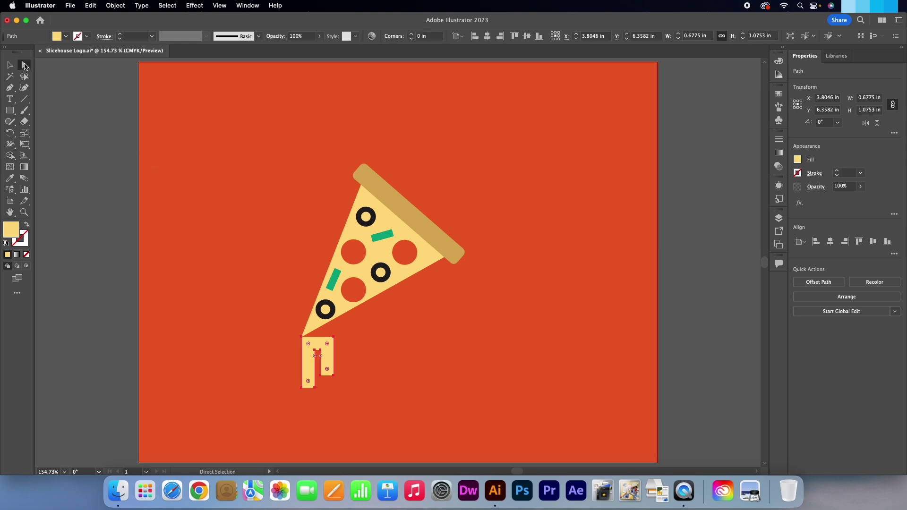
left_click_drag(278, 366, 366, 400)
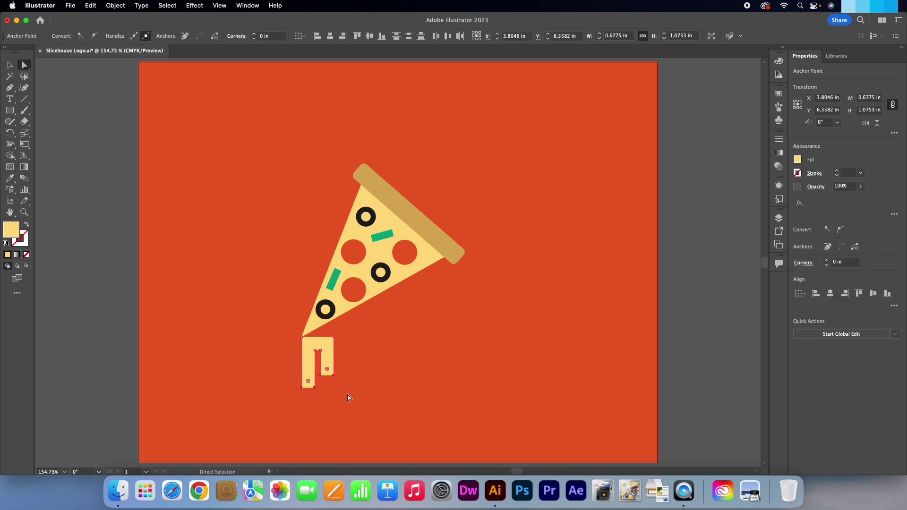
left_click_drag(327, 369, 329, 364)
left_click_drag(286, 345, 316, 356)
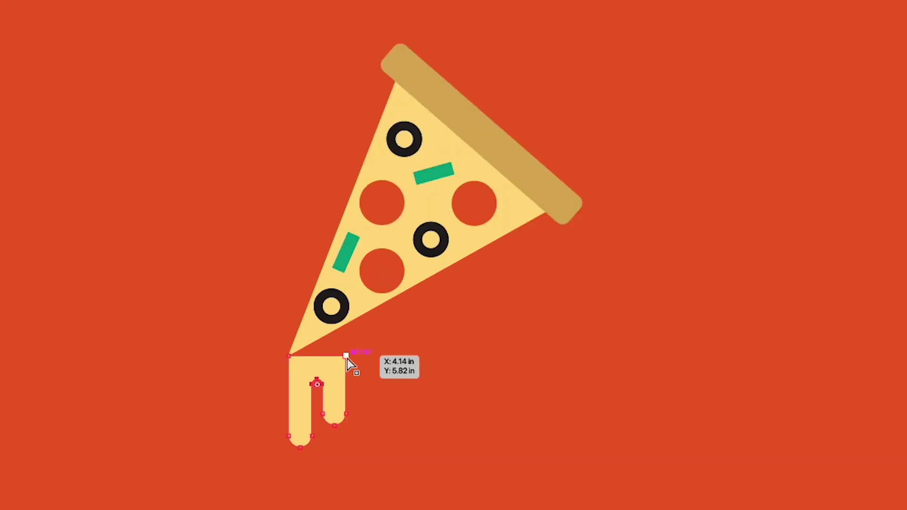
Raise the drip shape's upper right corner point to meet the slice's lower edge, and save the document.
left_click(334, 337)
left_click_drag(347, 355, 345, 325)
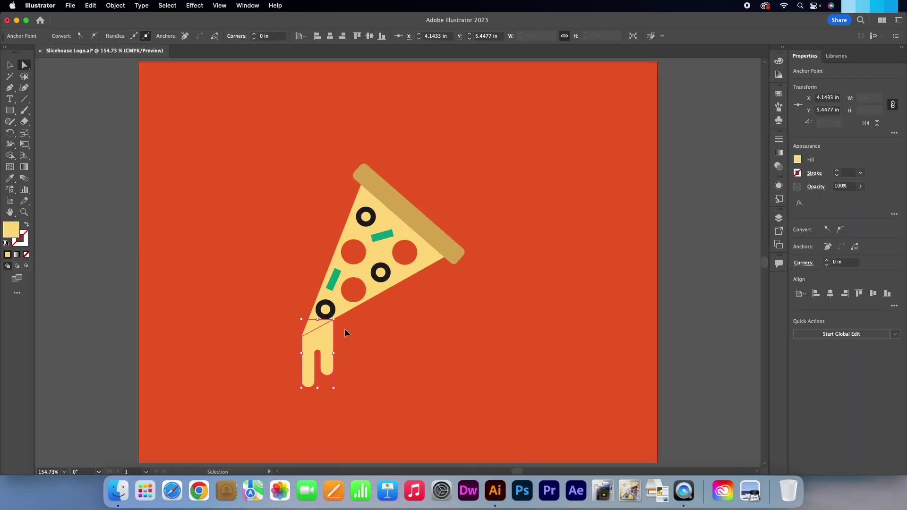
key("super+s")
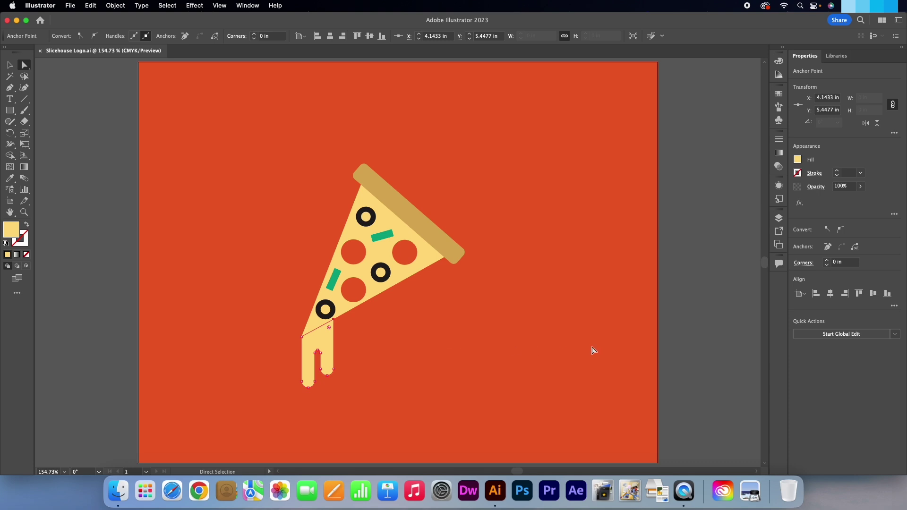
Lock and hide the Pizza Logo layer.
left_click(779, 218)
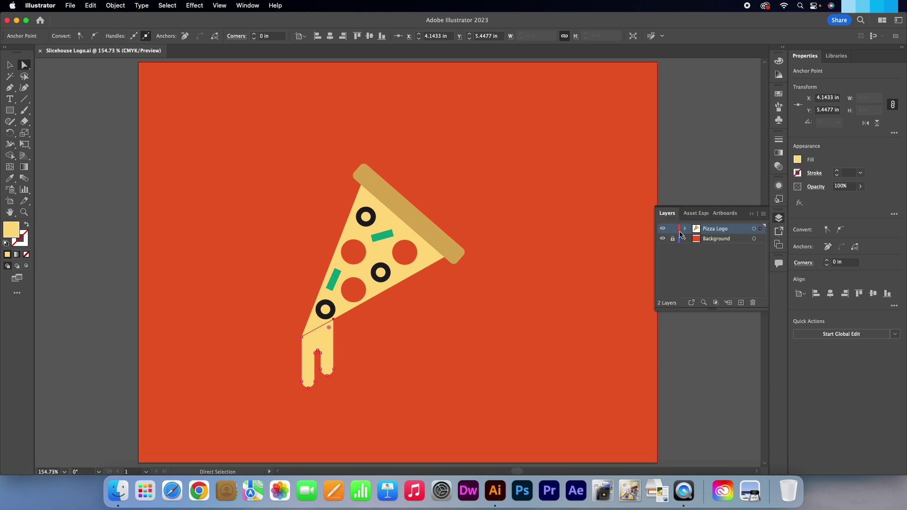
left_click(673, 229)
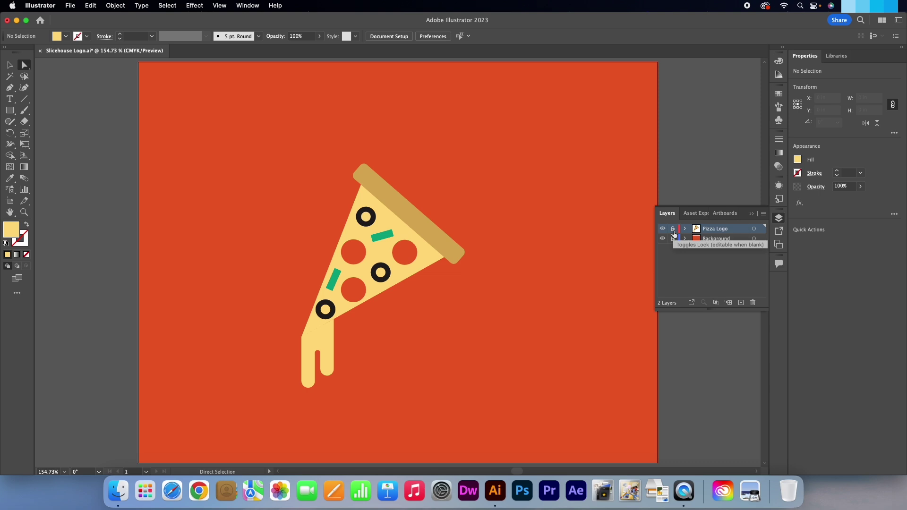
left_click(662, 228)
left_click(673, 239)
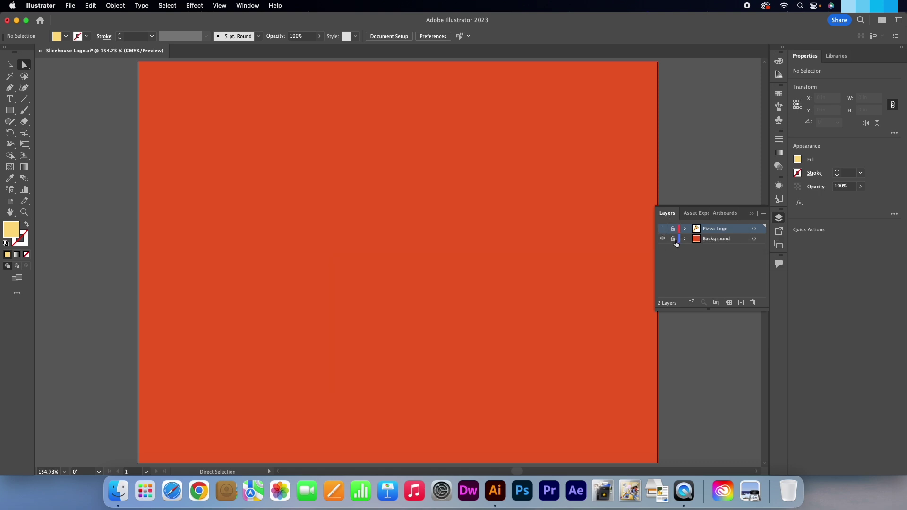
Add a new layer named Slicehouse above the others and save the document.
left_click(742, 302)
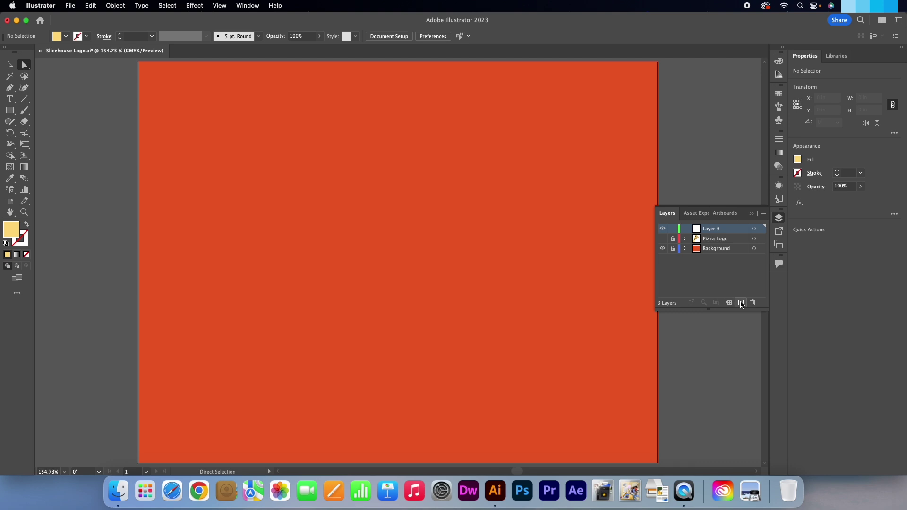
double_click(712, 229)
type("Slicehouse")
key("Return")
key("cmd+s")
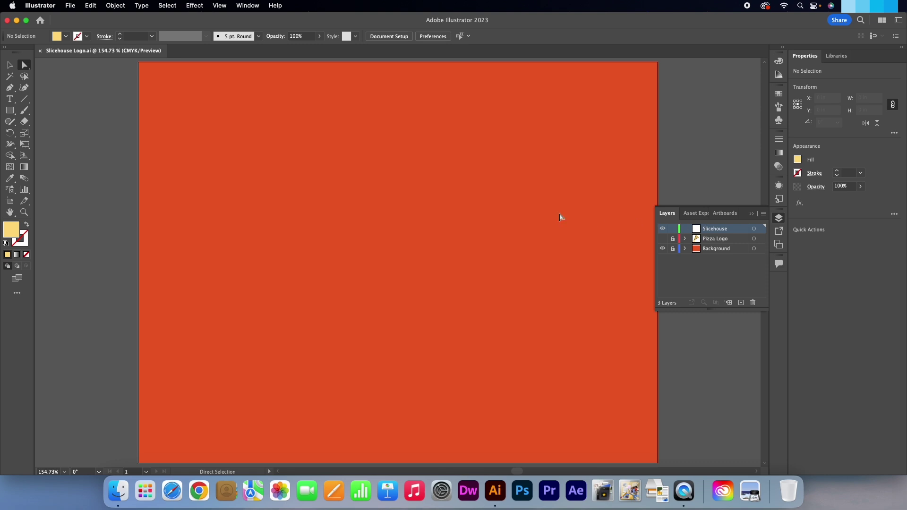
Add the text SLICEHOUSE near the middle of the artboard and set its font to League Gothic.
left_click(10, 100)
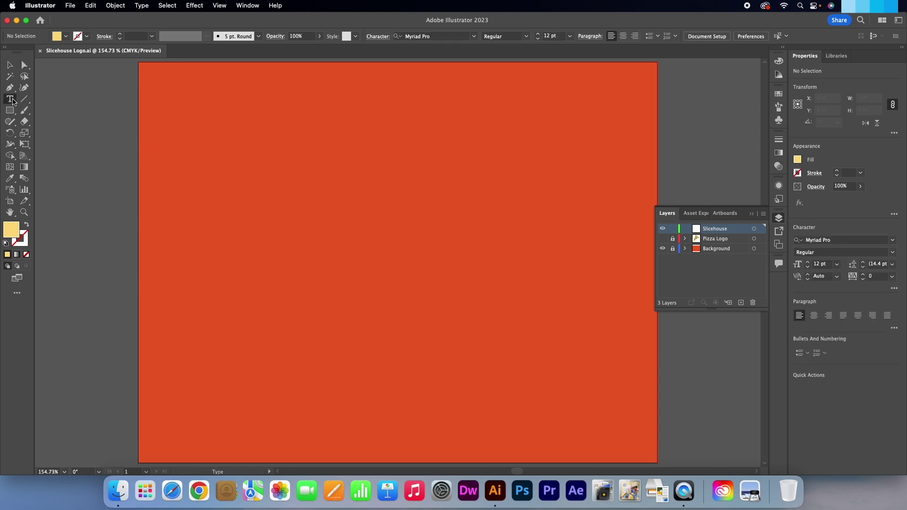
left_click(344, 263)
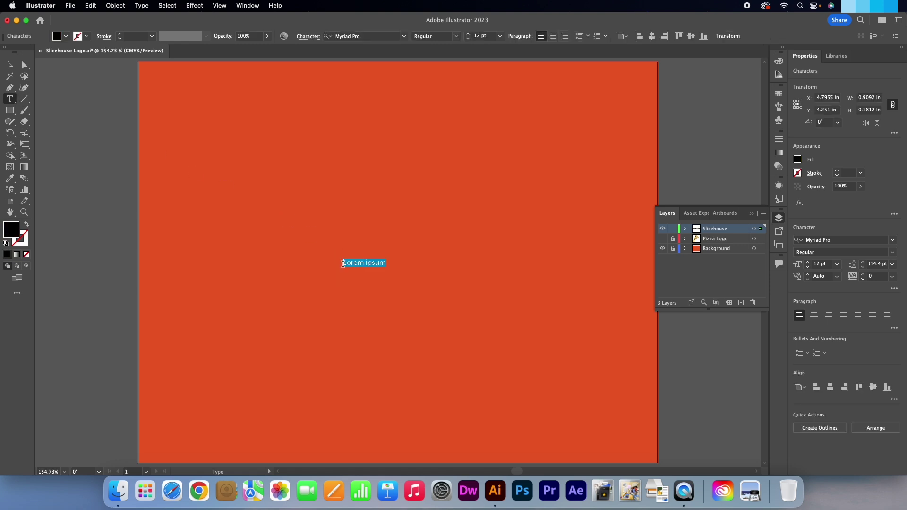
type("SLICEHOUSE")
left_click_drag(385, 262, 341, 264)
left_click(855, 240)
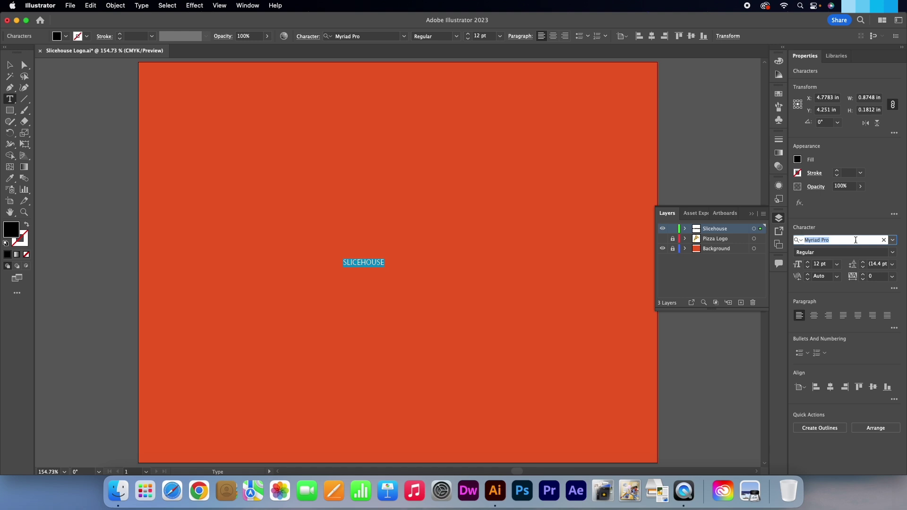
type("league go")
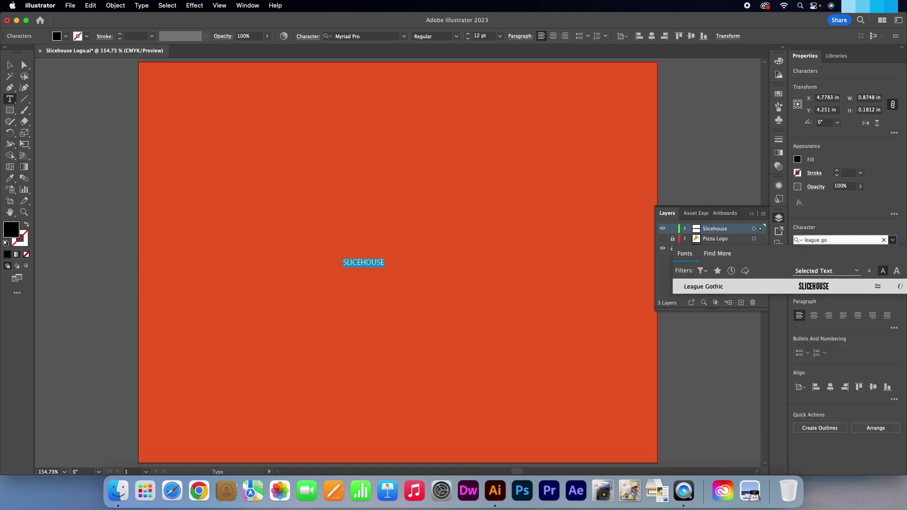
left_click(709, 290)
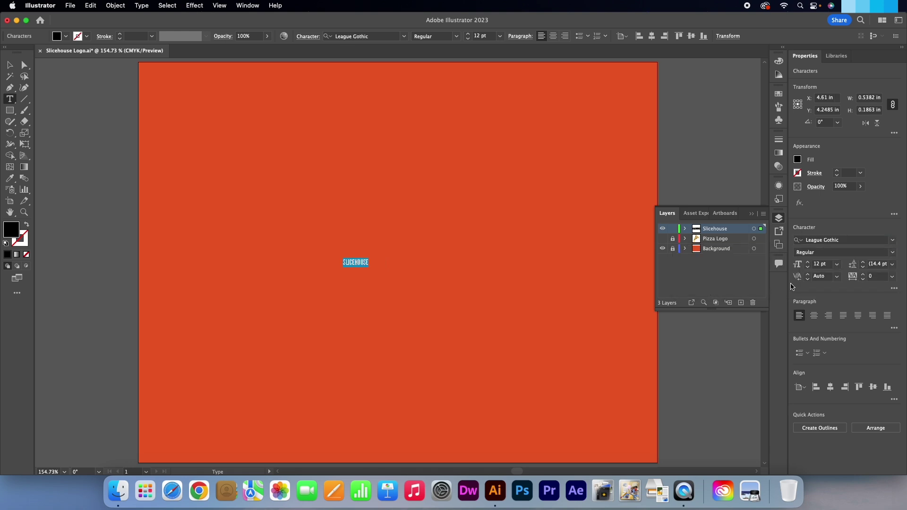
Set the SLICEHOUSE text to a font size of 154 pt and a tracking of 126.
double_click(814, 264)
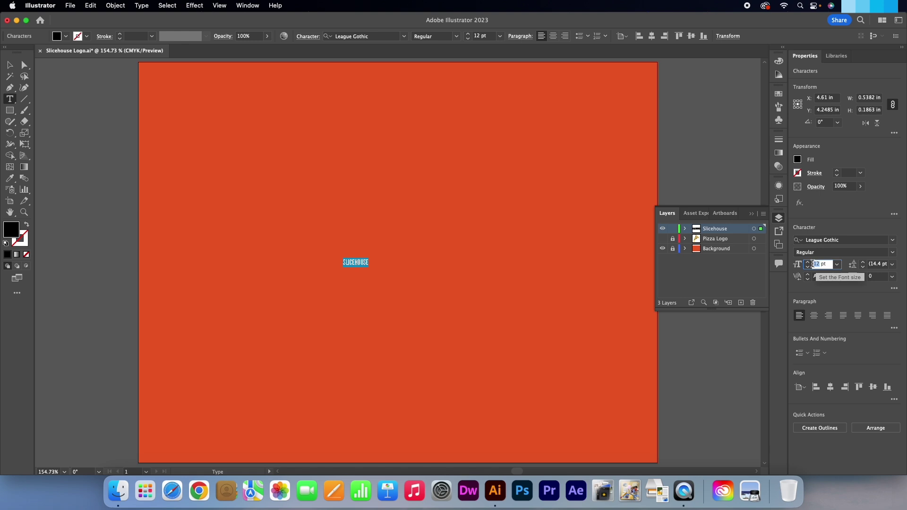
type("154")
key("Return")
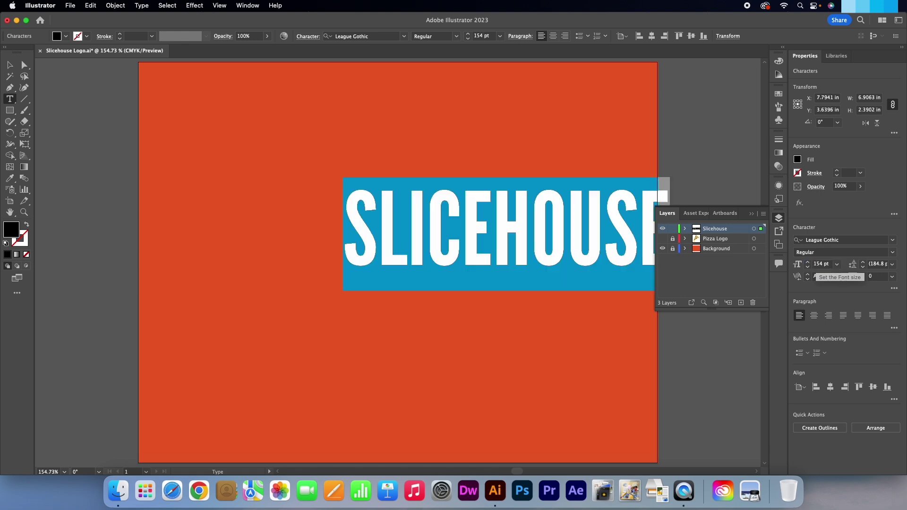
left_click(873, 276)
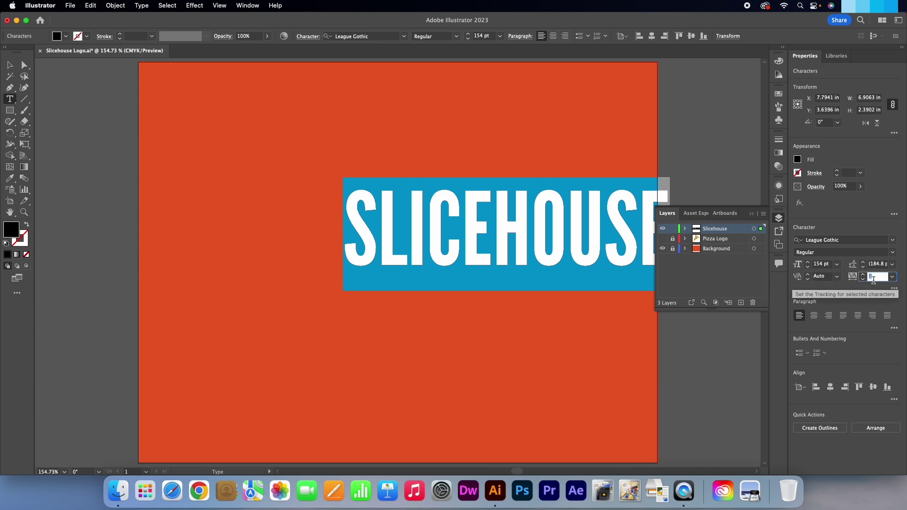
type("12")
key("Return")
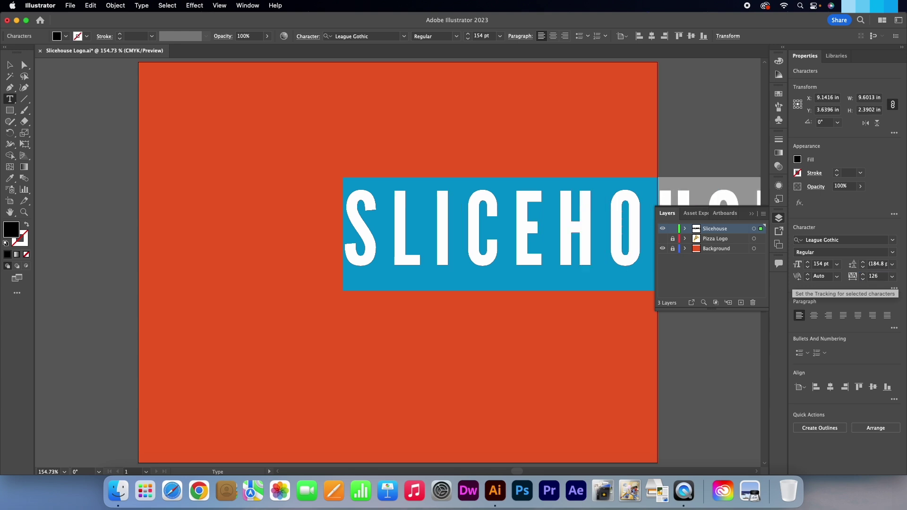
Centre the SLICEHOUSE text horizontally and vertically on the artboard and fill it with white.
left_click(9, 65)
left_click(829, 389)
left_click(872, 387)
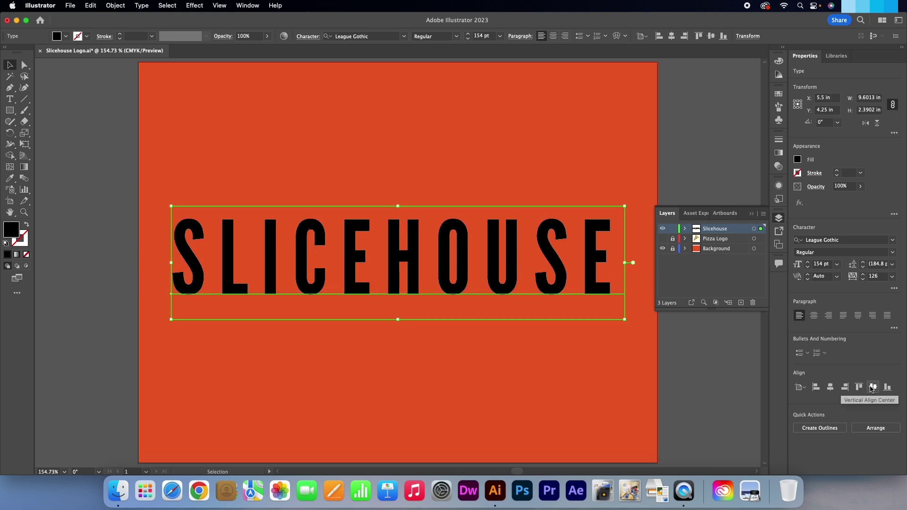
left_click(797, 160)
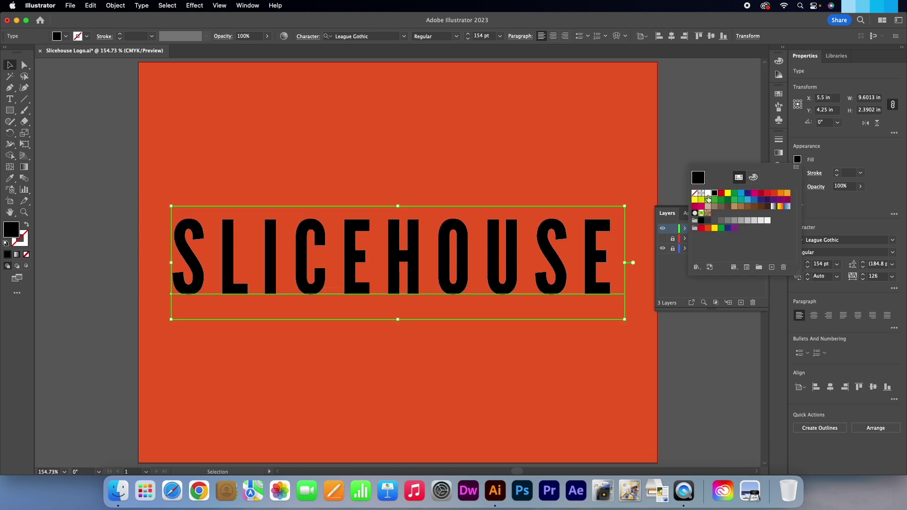
left_click(708, 193)
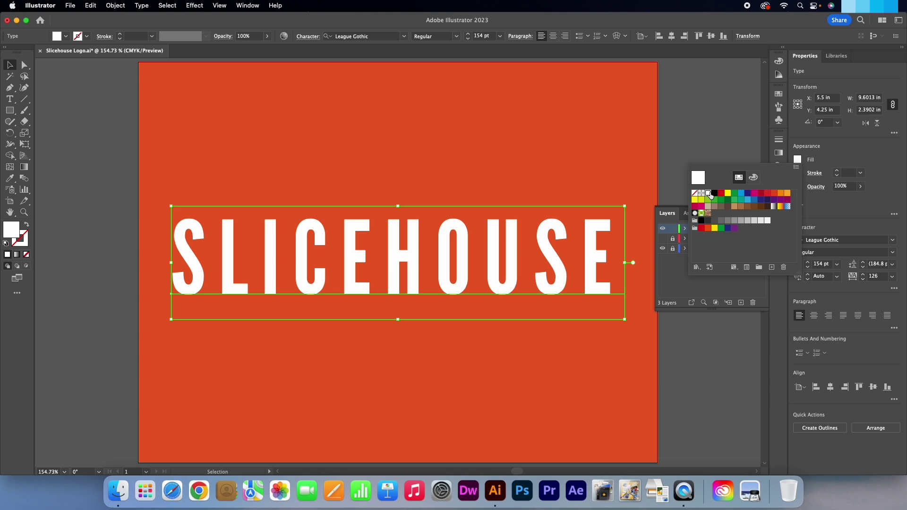
Show the rulers and place a horizontal guide through the vertical middle of the SLICEHOUSE lettering.
key("Escape")
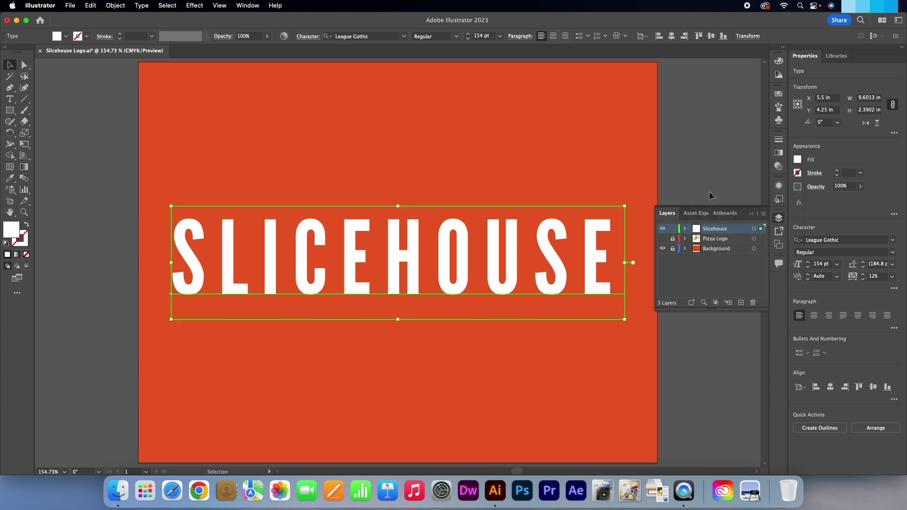
key("super+r")
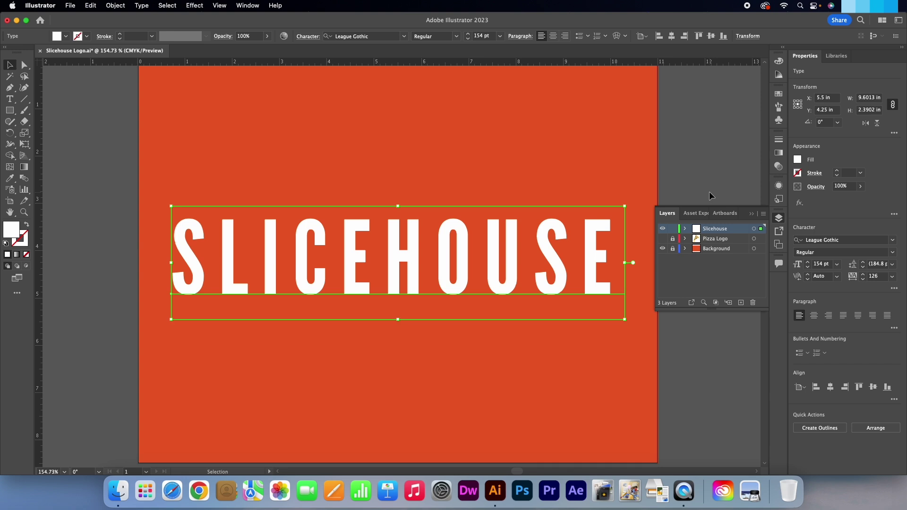
scroll(710, 191, "up", 1)
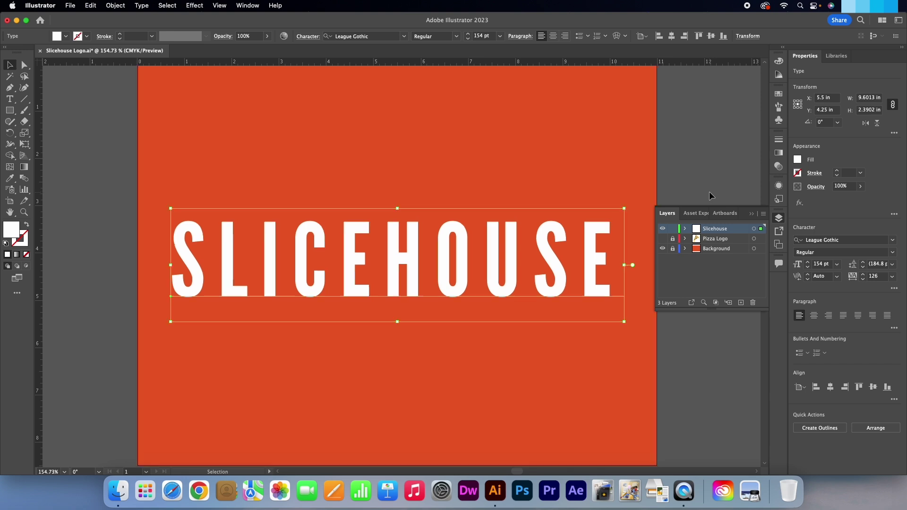
left_click(752, 215)
left_click_drag(525, 62, 528, 260)
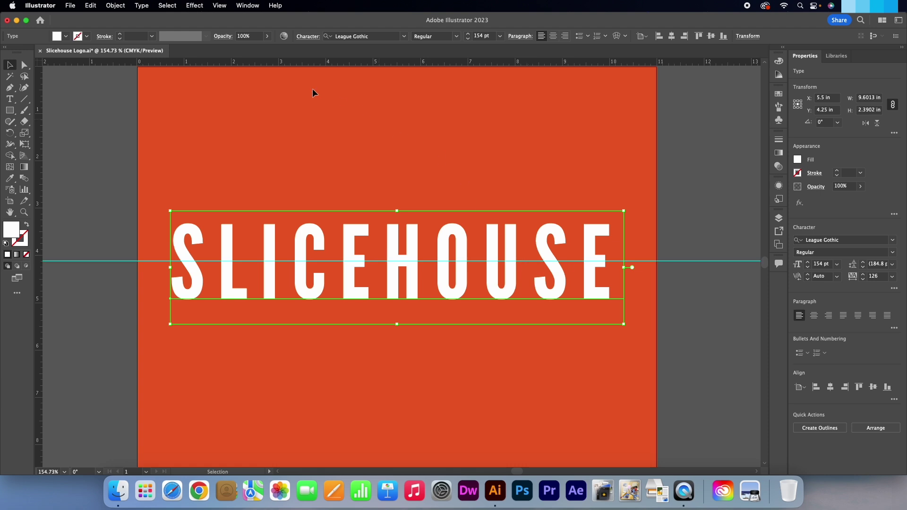
Convert the SLICEHOUSE text to outlines.
left_click(142, 6)
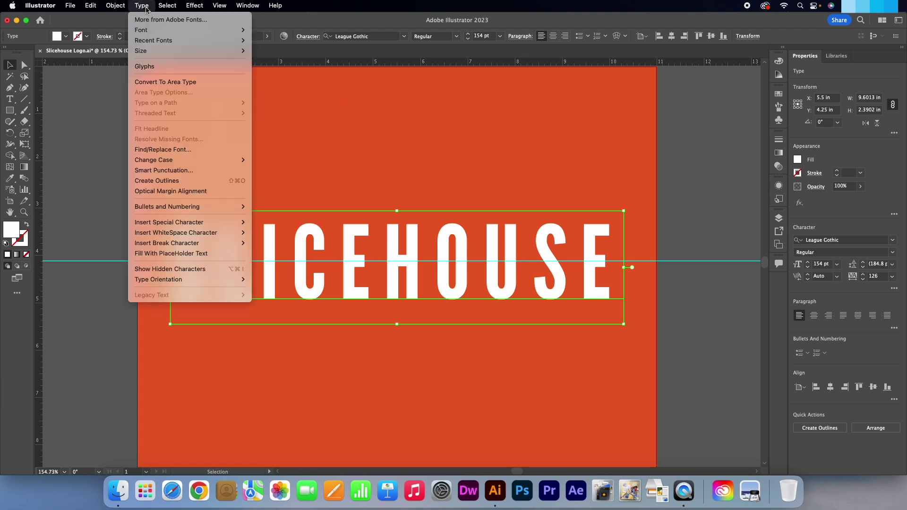
left_click(208, 184)
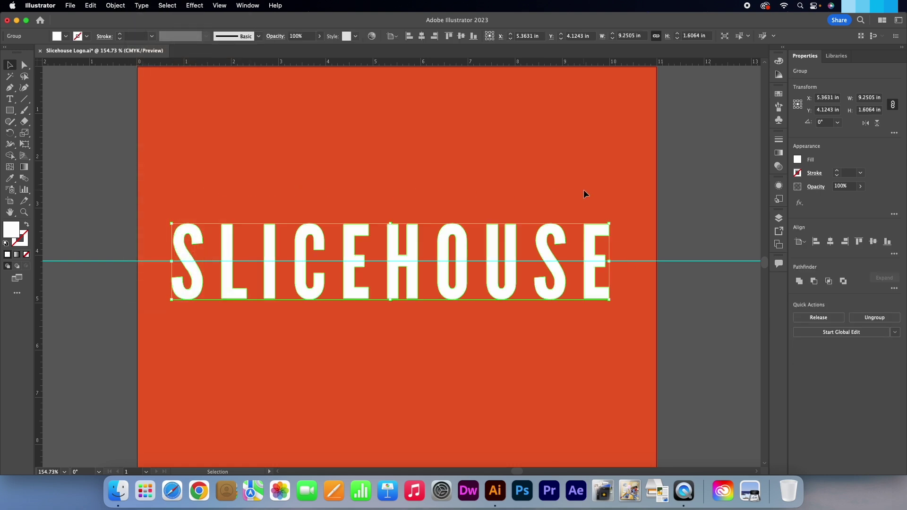
scroll(584, 194, "down", 1)
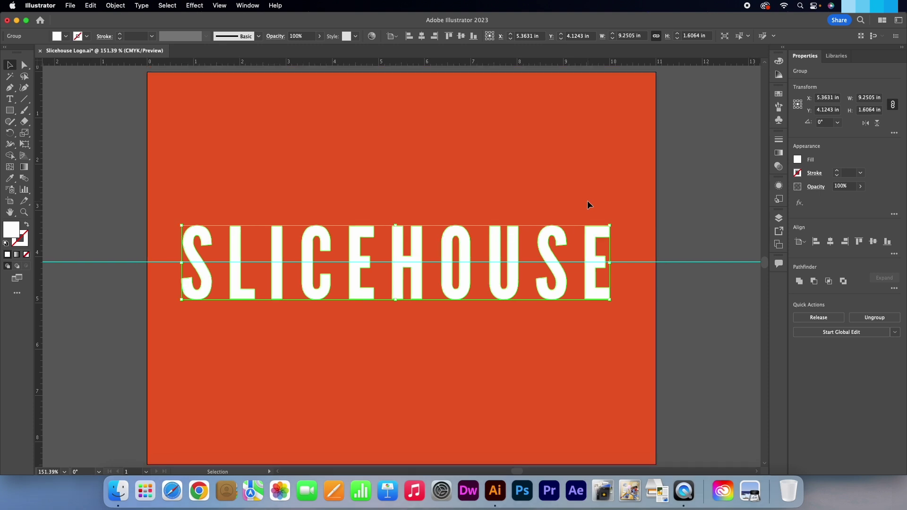
Duplicate the Slicehouse layer, naming the upper copy Top and the original beneath it Bottom.
left_click(779, 217)
left_click_drag(729, 230, 741, 303)
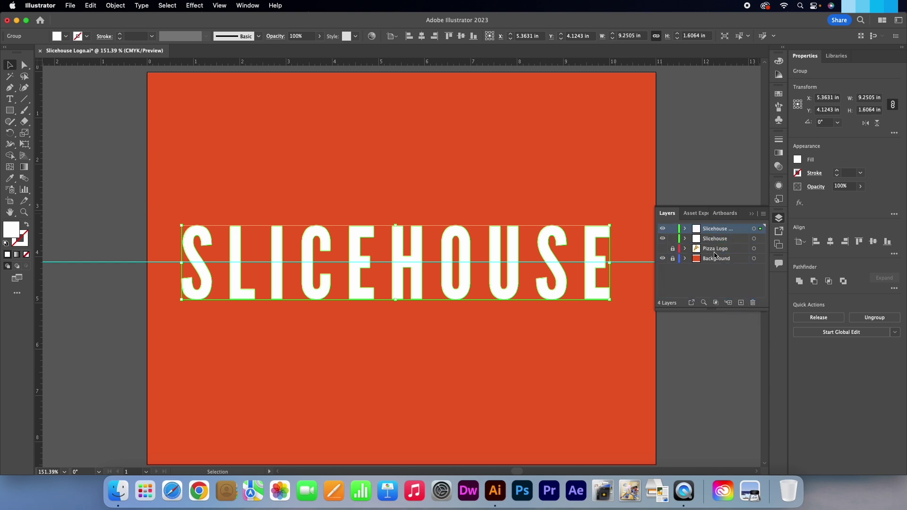
double_click(715, 229)
type("Top")
double_click(715, 239)
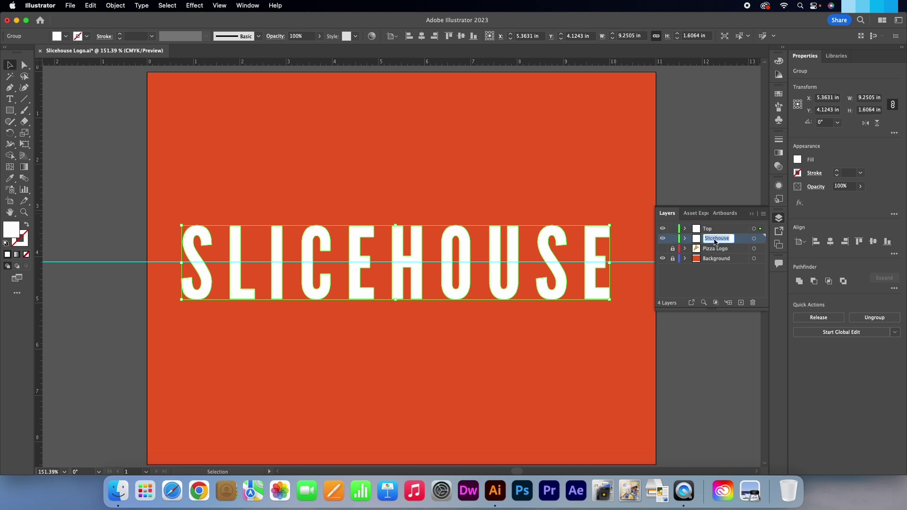
type("Bottom")
Set the Bottom layer's colour to Light Gray.
double_click(740, 241)
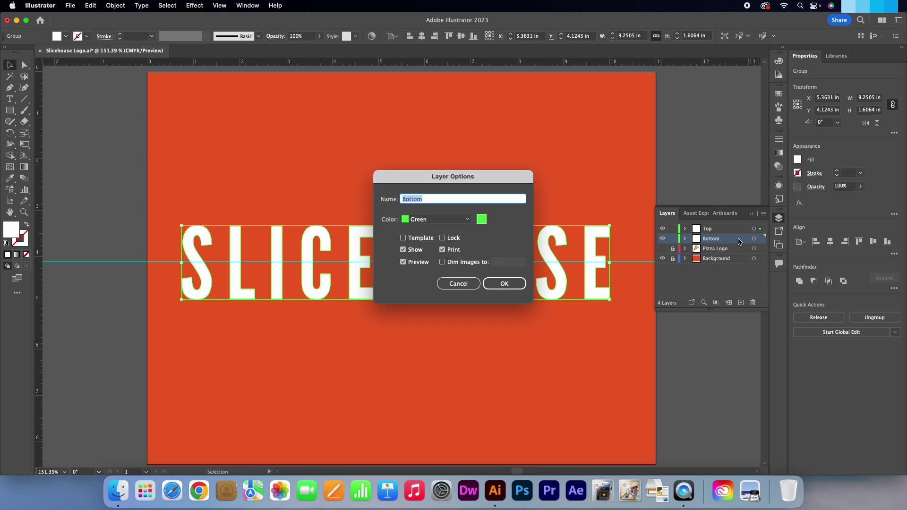
left_click(454, 219)
left_click(432, 271)
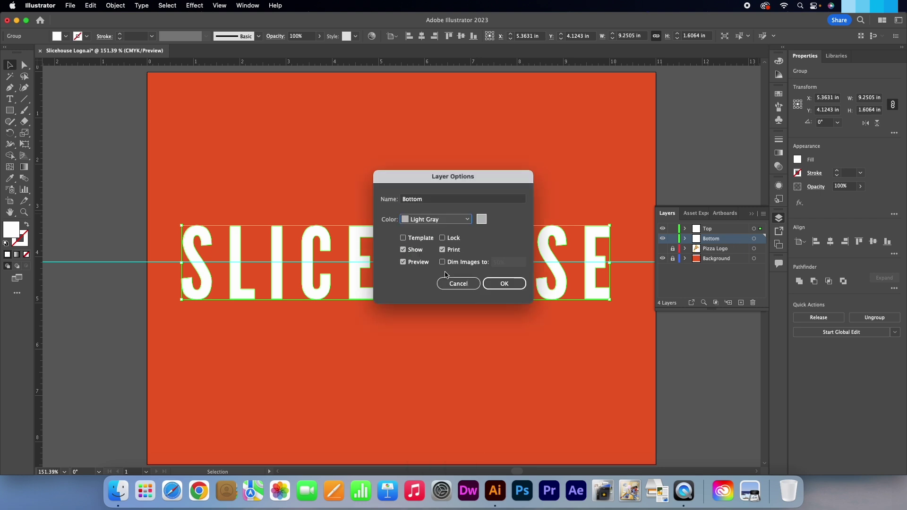
left_click(502, 283)
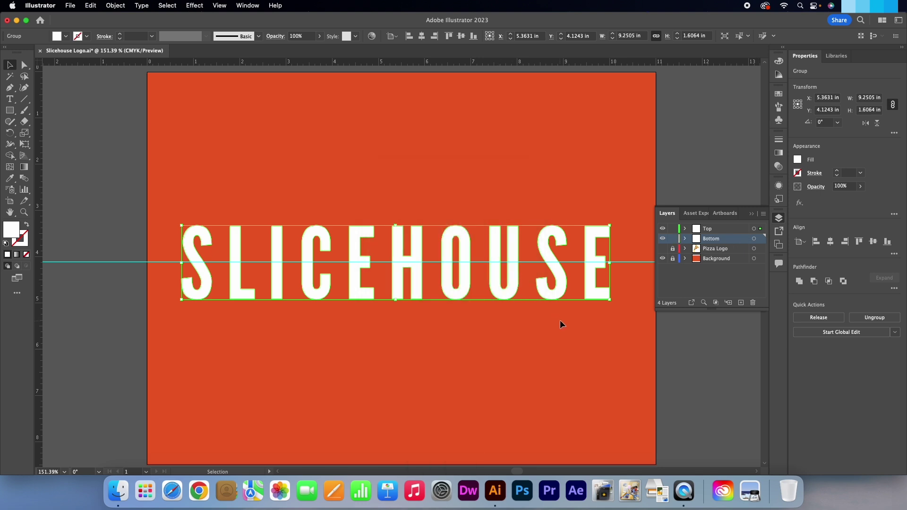
Make the Top layer active, and lock and hide the Bottom layer.
left_click(727, 228)
left_click(673, 239)
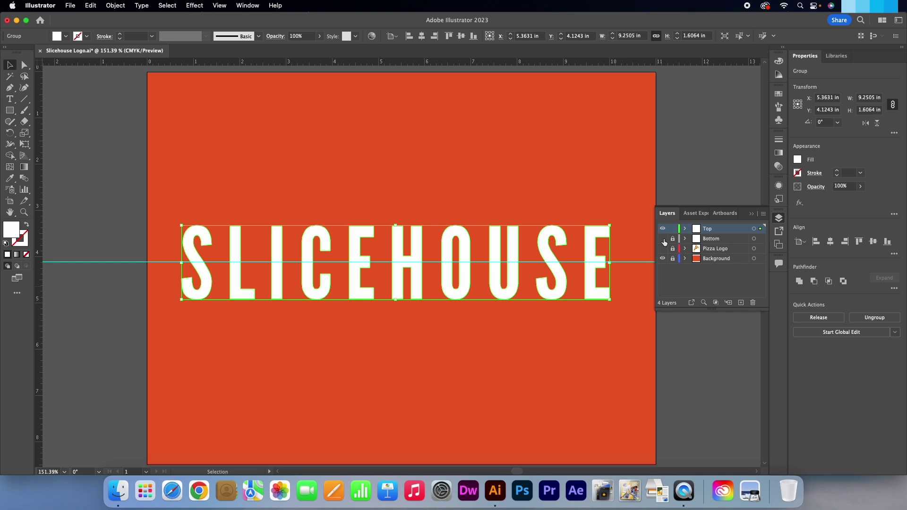
left_click(751, 215)
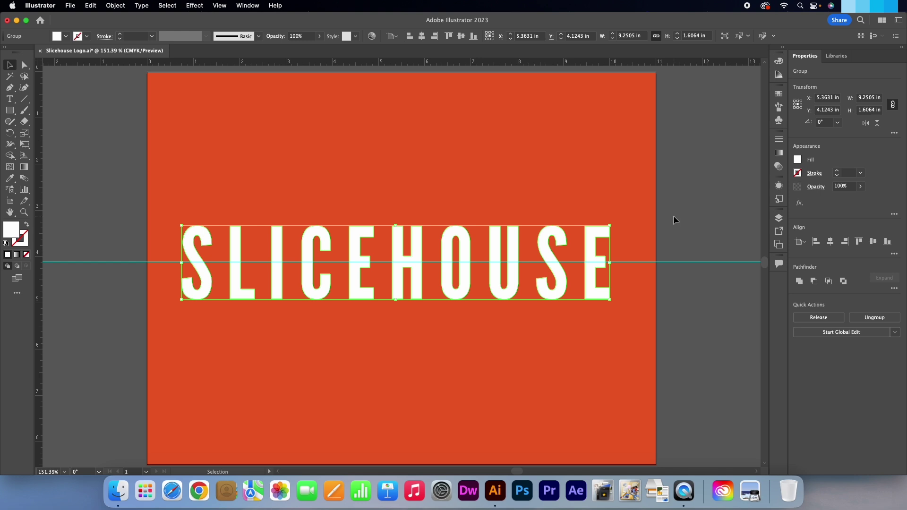
Draw a rectangle about 9.76 by 1.15 in over the letters' upper half down to the guide and crop the lettering to it with Pathfinder.
left_click(9, 110)
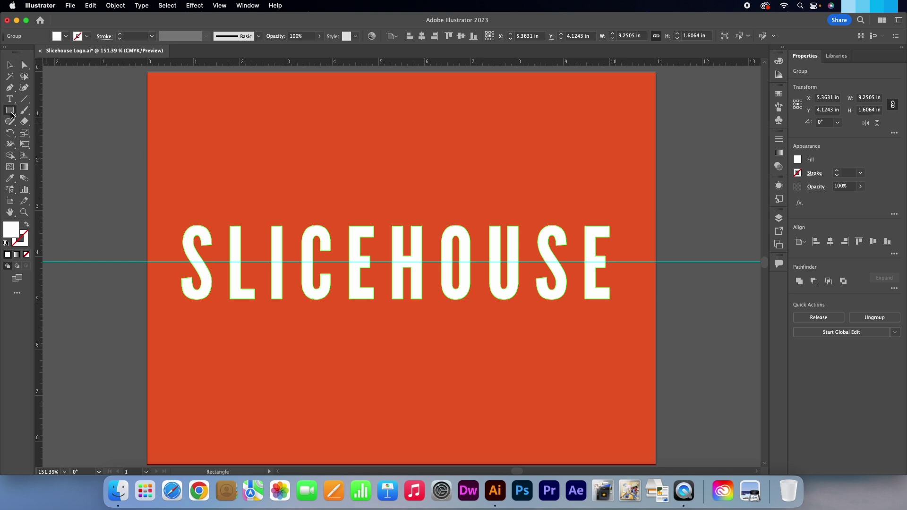
left_click_drag(236, 220, 621, 261)
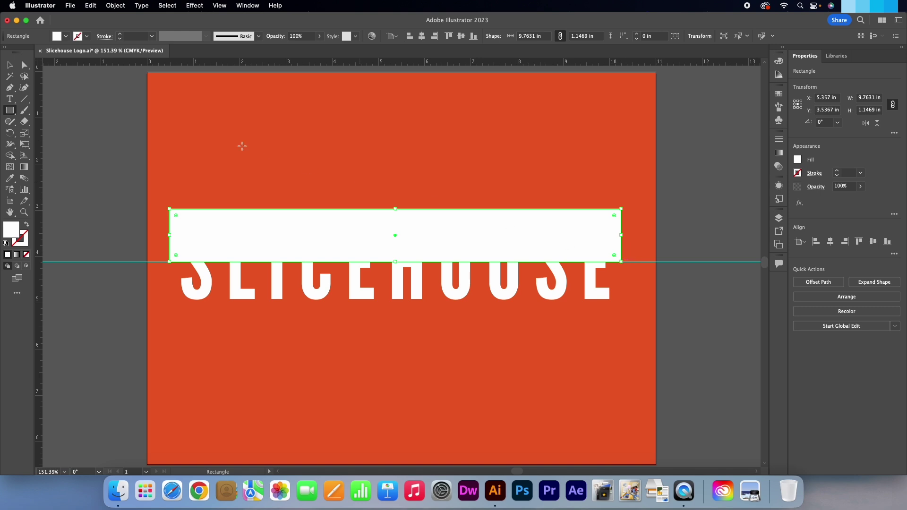
left_click(10, 67)
left_click_drag(155, 194, 639, 242)
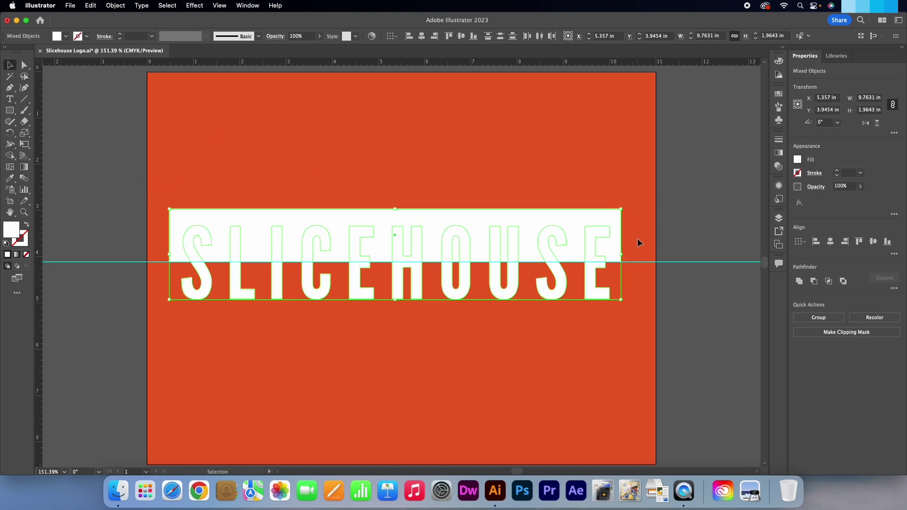
left_click(248, 6)
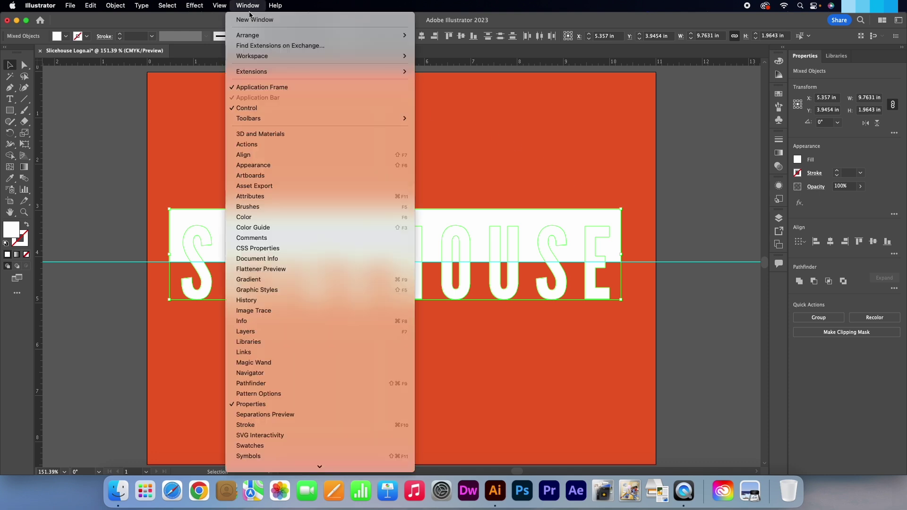
left_click(300, 383)
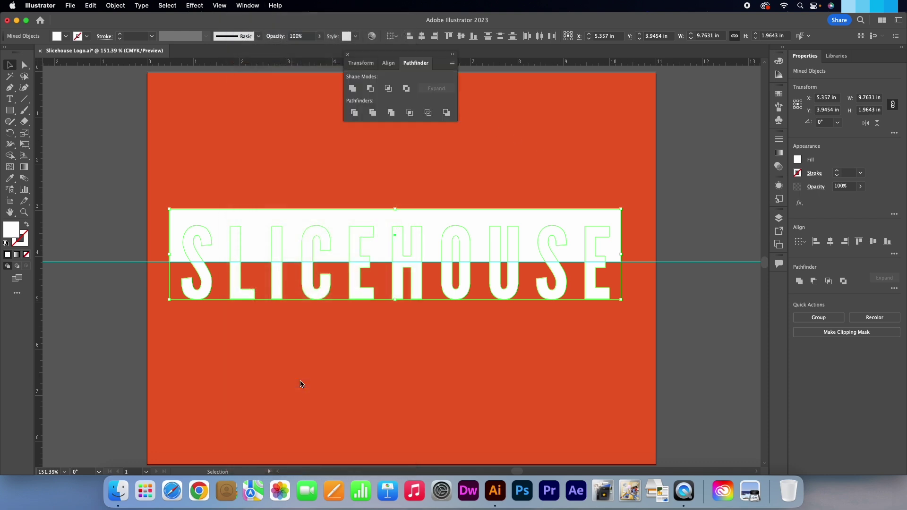
left_click(409, 113)
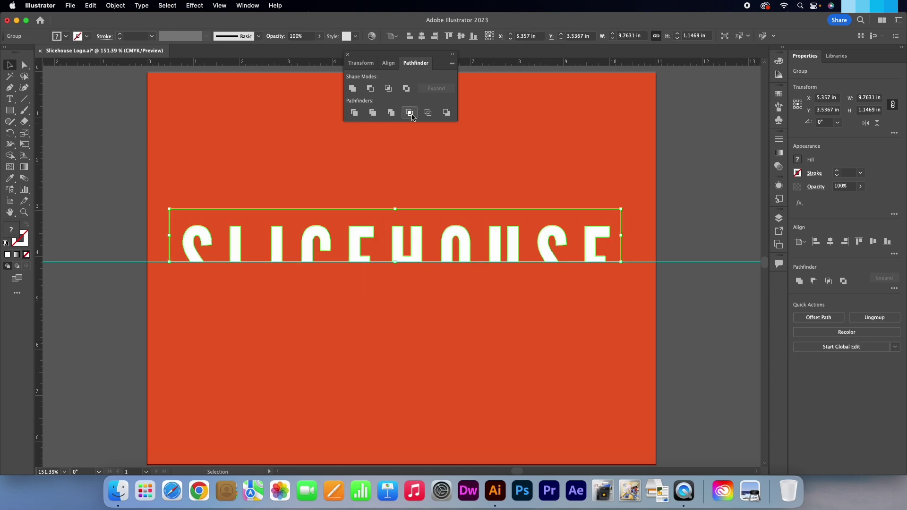
left_click(348, 55)
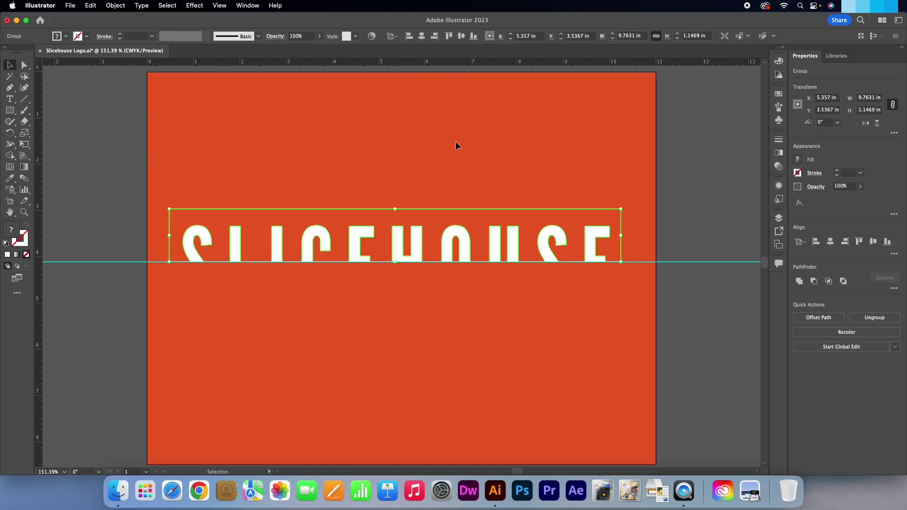
left_click(487, 174)
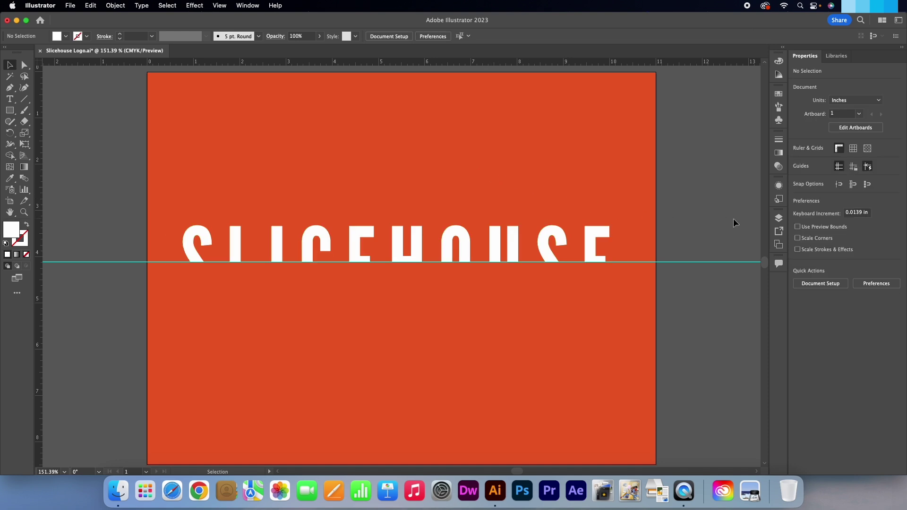
Lock and hide the Top layer, then show the Bottom layer and make it active.
left_click(778, 218)
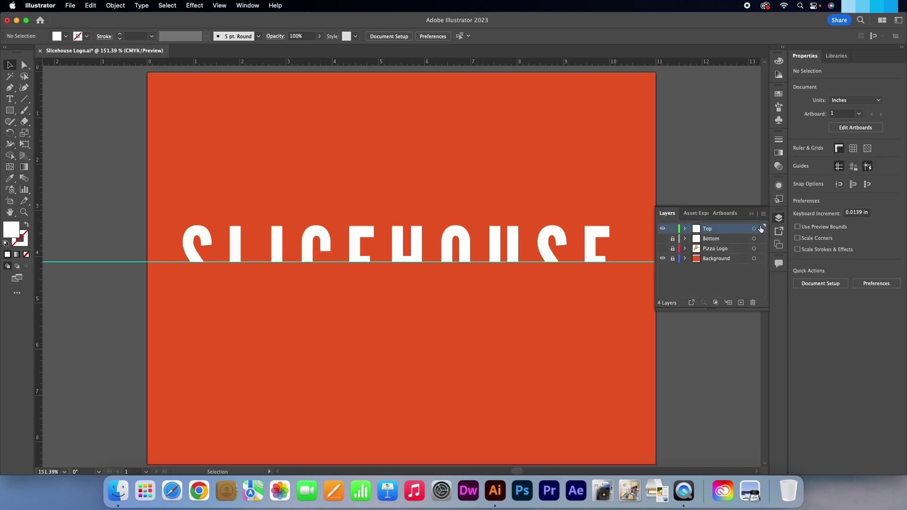
left_click(673, 230)
left_click(663, 228)
left_click(663, 239)
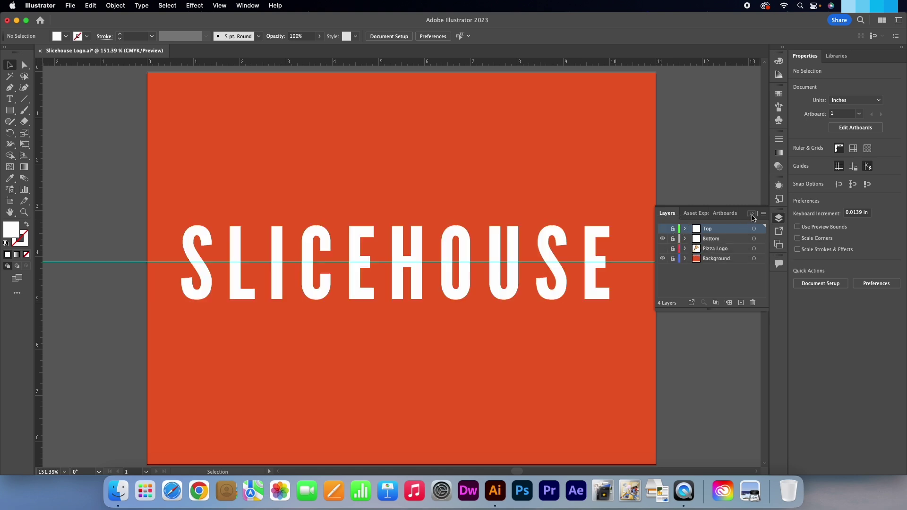
left_click(728, 239)
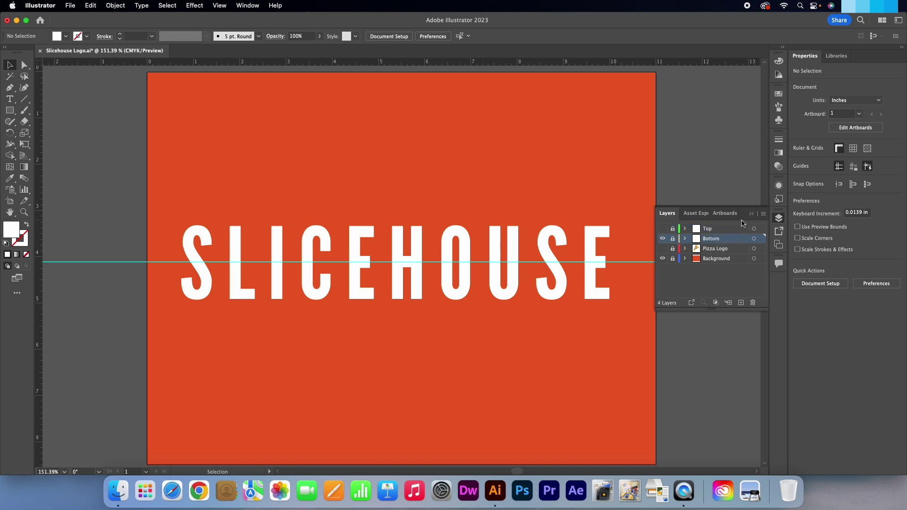
left_click(752, 214)
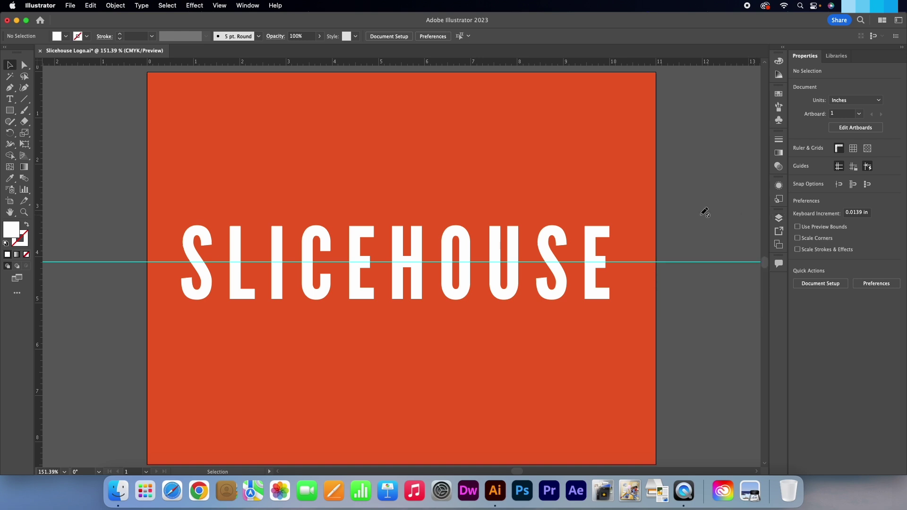
Unlock the Bottom layer and draw a rectangle about 9.62 by 0.99 in over the letters' lower half, starting at the guide.
left_click(10, 110)
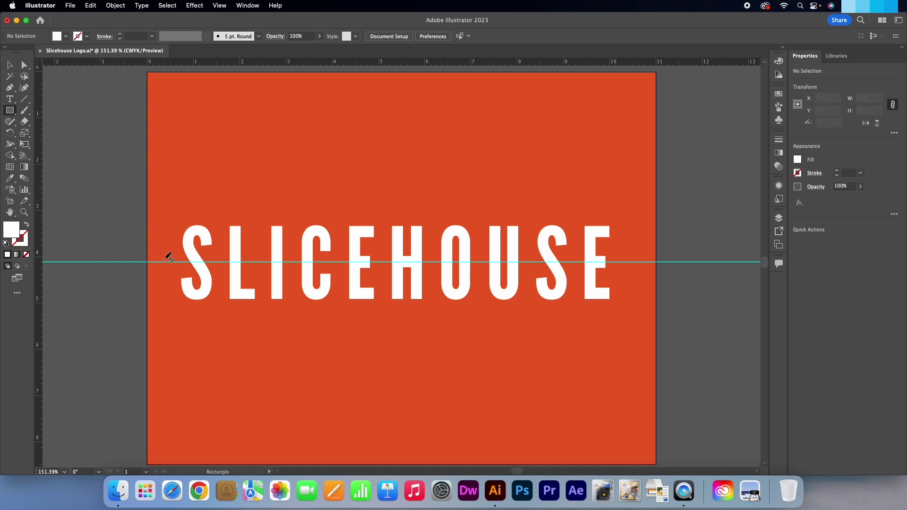
left_click(778, 217)
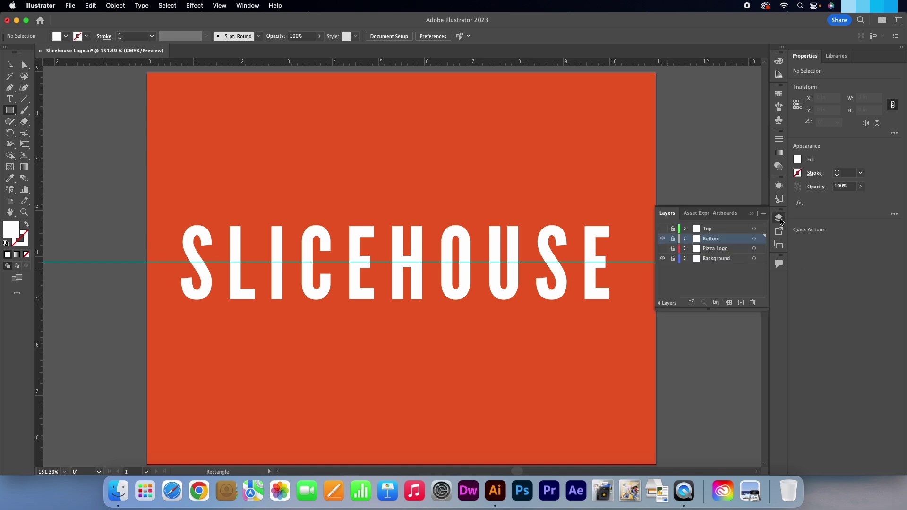
left_click(752, 214)
left_click_drag(170, 262, 615, 308)
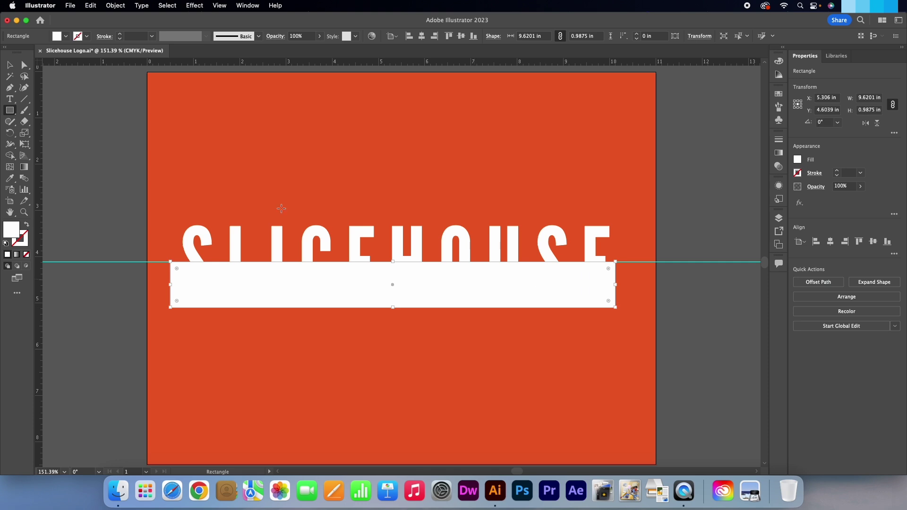
Crop the Bottom layer's lettering to the lower rectangle with Pathfinder Crop and clear the selection.
left_click(7, 65)
left_click_drag(169, 250, 615, 289)
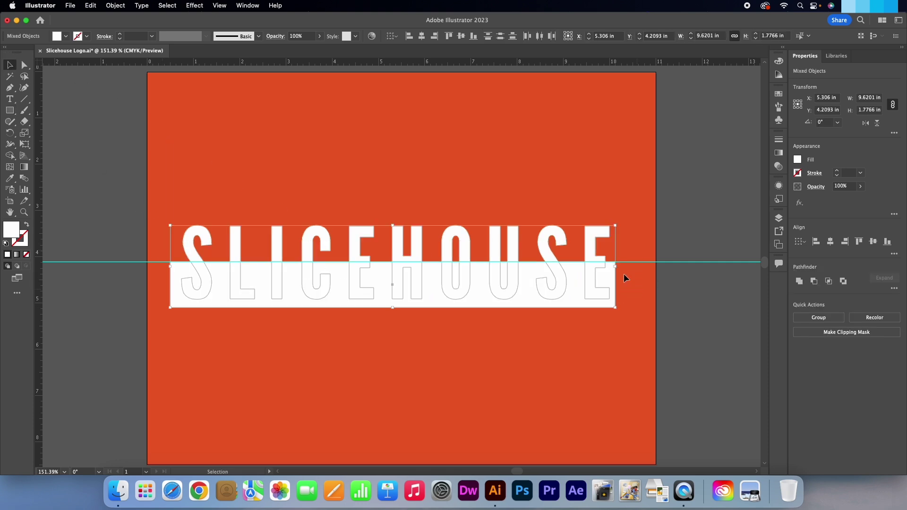
left_click(245, 5)
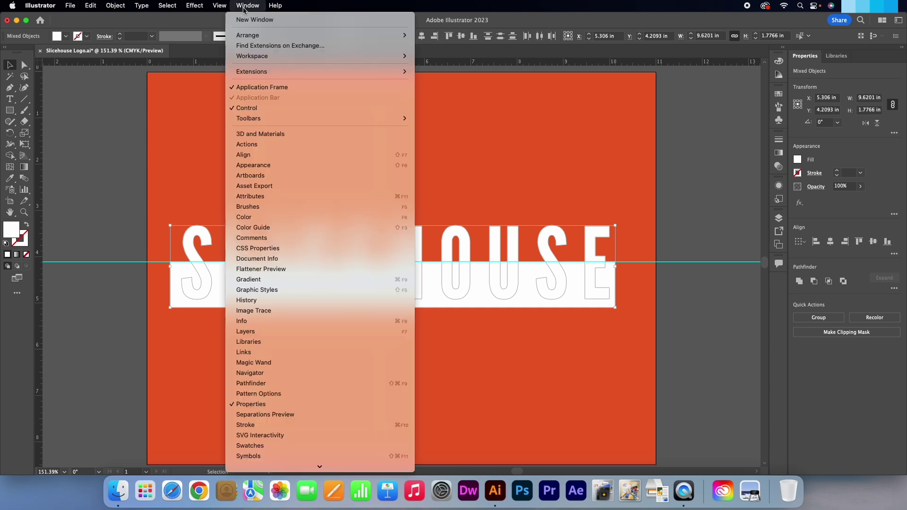
left_click(310, 383)
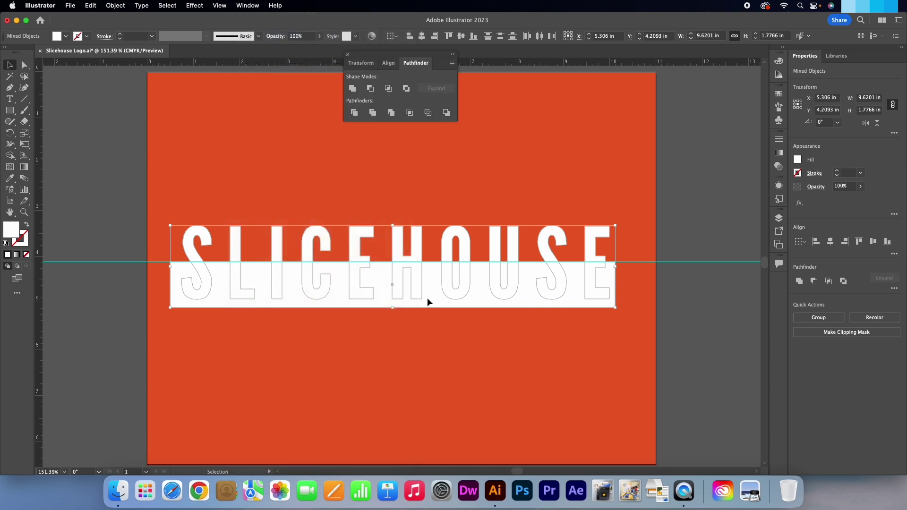
left_click(411, 113)
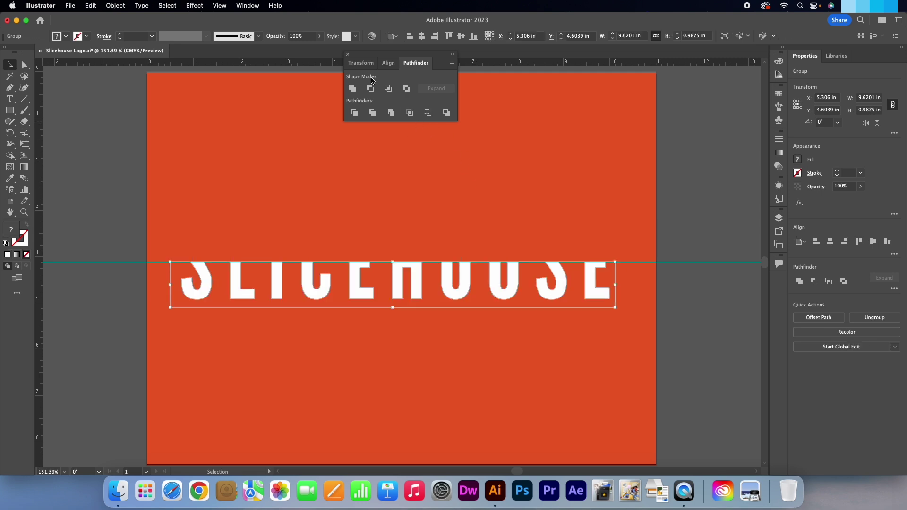
left_click(347, 56)
left_click(642, 236)
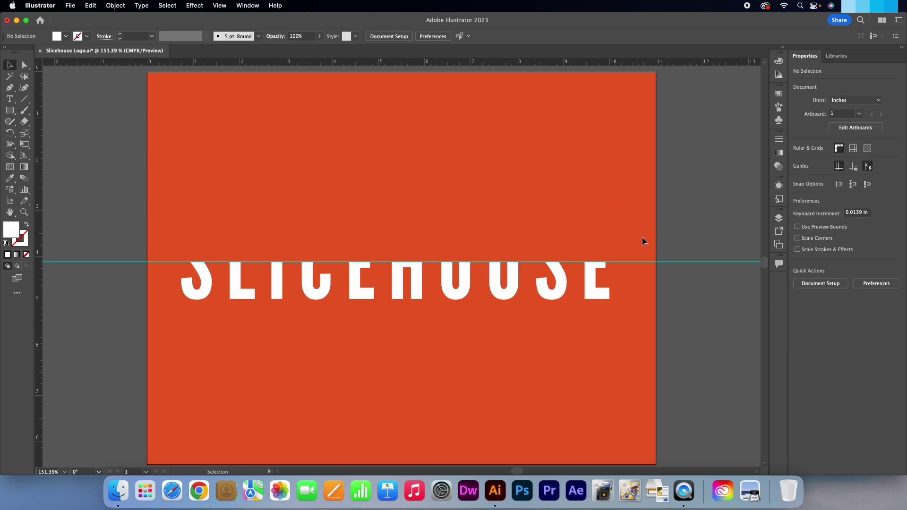
Show and unlock the Top layer so both halves of the lettering are displayed.
left_click(779, 219)
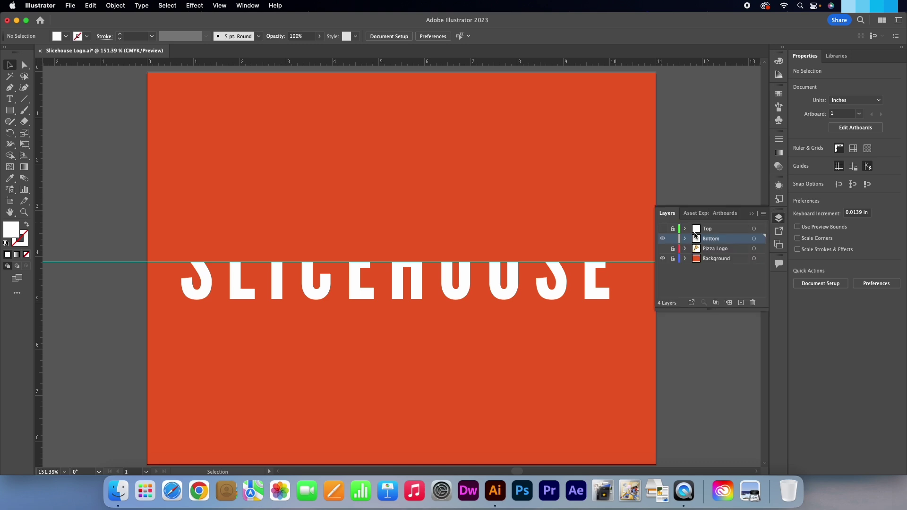
left_click(663, 229)
left_click(673, 229)
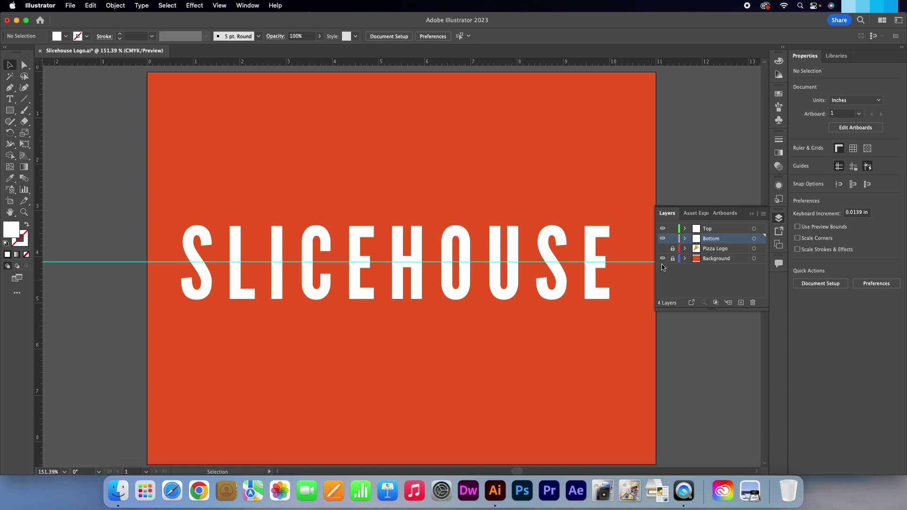
Delete the three leftover paths at the end of the Bottom layer's lettering group.
left_click(686, 239)
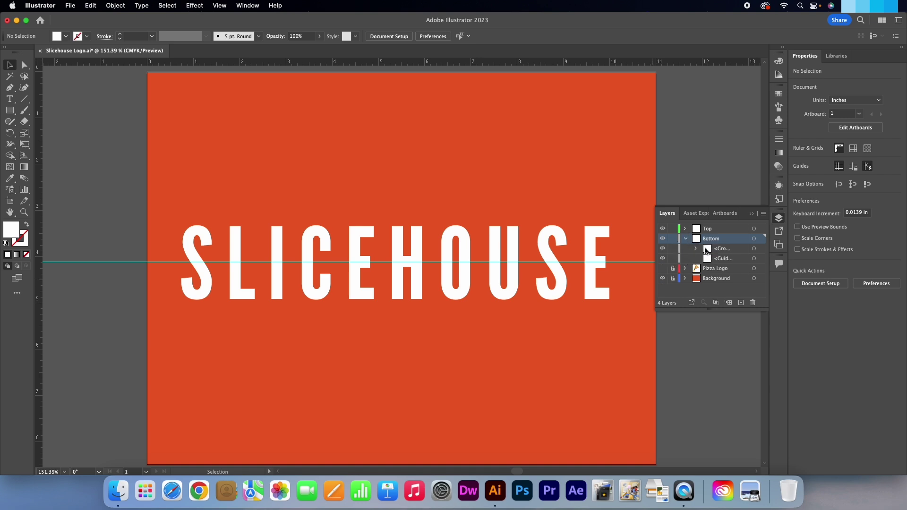
scroll(708, 254, "down", 3)
scroll(711, 256, "down", 3)
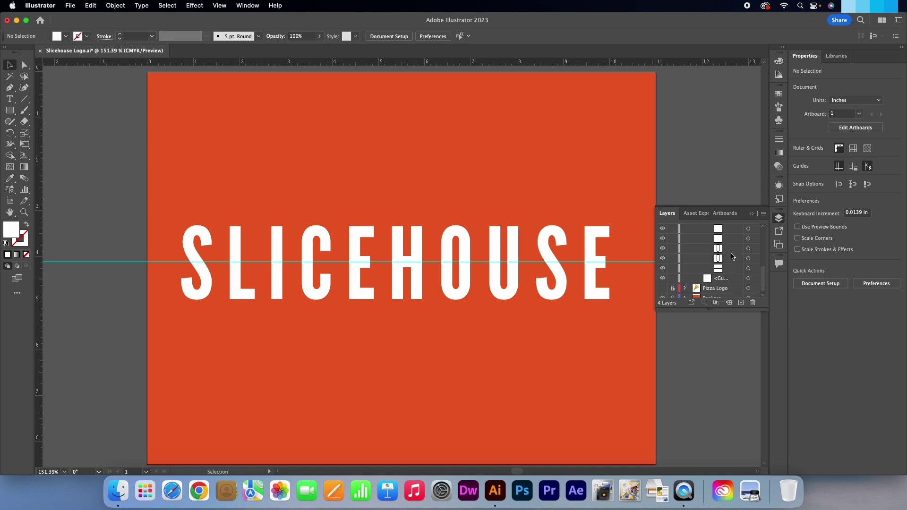
left_click(731, 249)
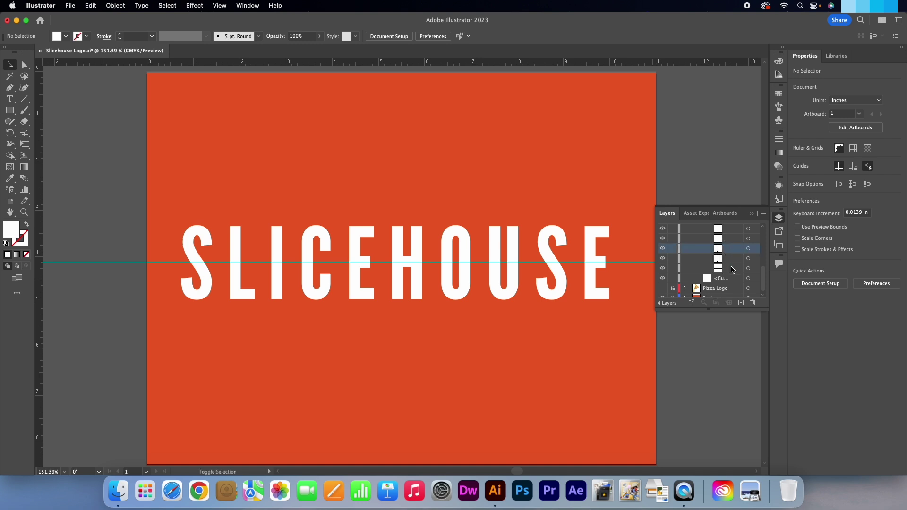
left_click(733, 267, "shift")
left_click_drag(732, 251, 753, 303)
scroll(732, 269, "up", 8)
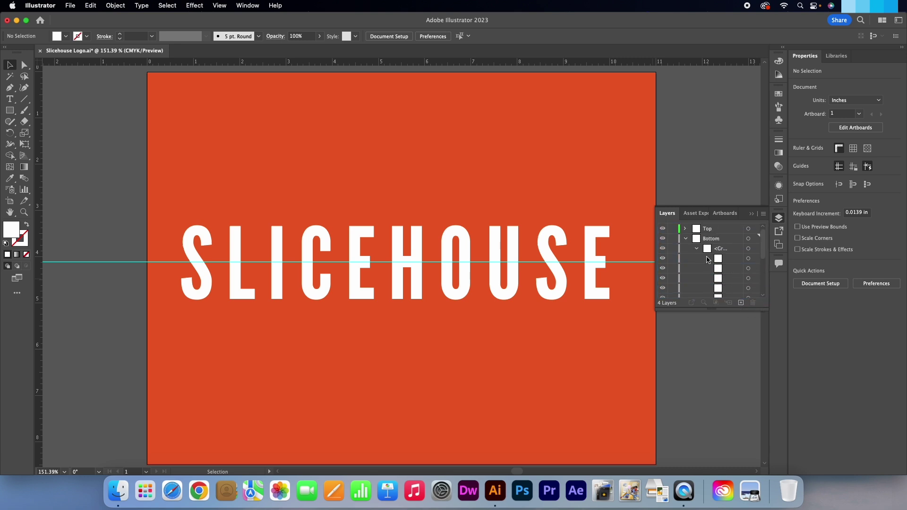
left_click(686, 239)
Delete the leftover paths at the end of the Top layer's lettering group and collapse the layer.
left_click(685, 229)
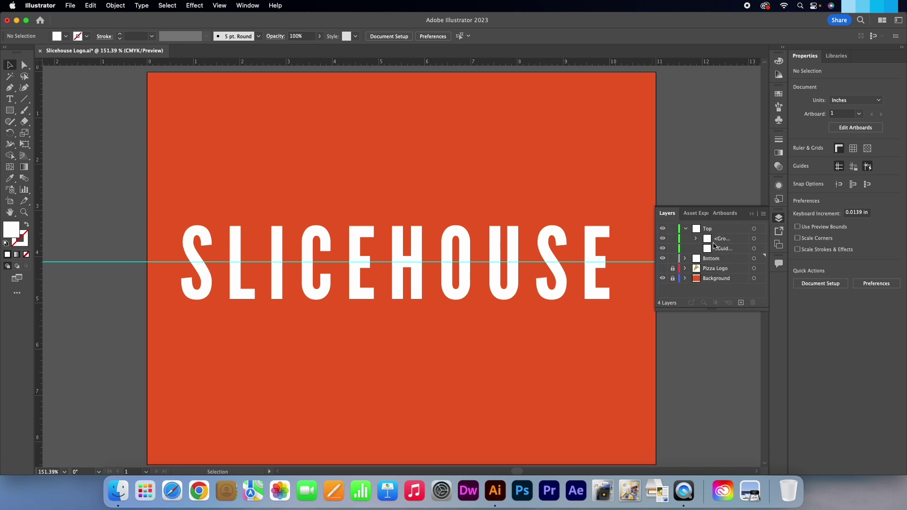
left_click(696, 238)
scroll(723, 255, "down", 4)
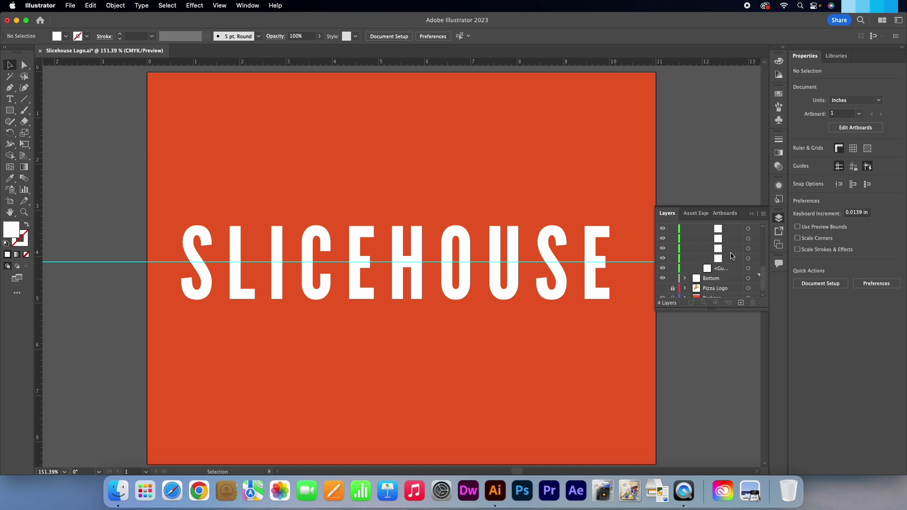
left_click(732, 249)
left_click(732, 258, "shift")
left_click_drag(732, 250, 752, 302)
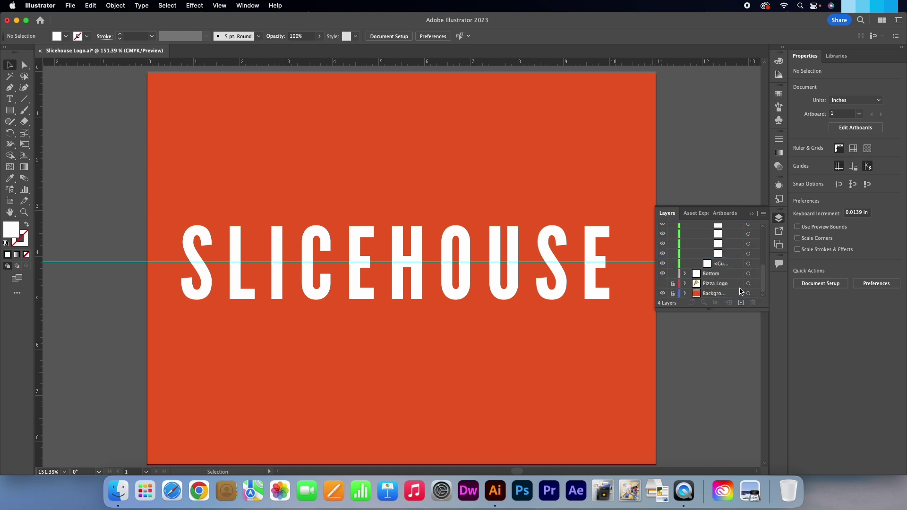
scroll(749, 264, "up", 3)
left_click(696, 239)
left_click(687, 229)
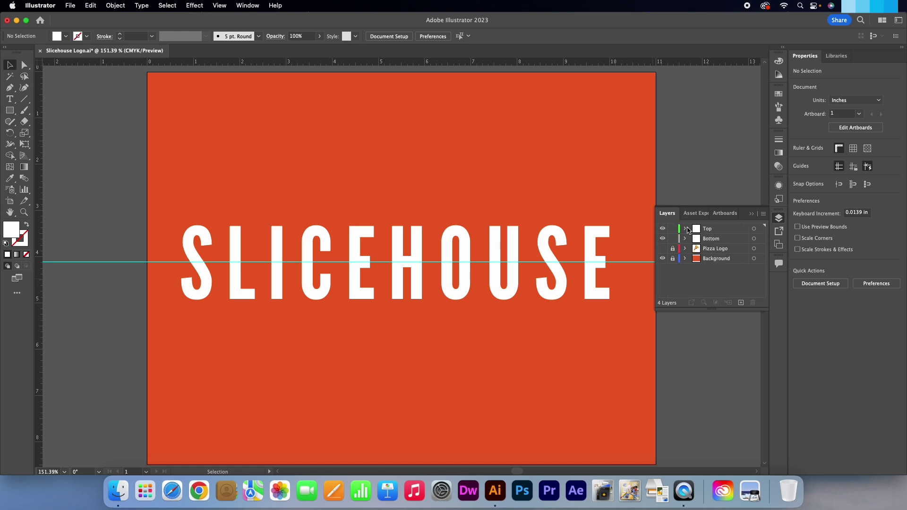
Shift the lettering's upper half about 0.14 in left and 0.07 in up, and save the document.
left_click(721, 231)
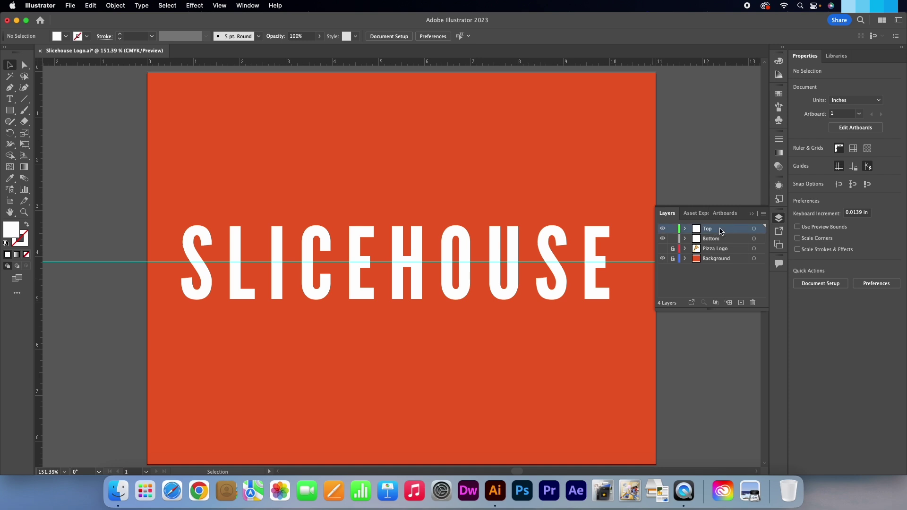
left_click(549, 242)
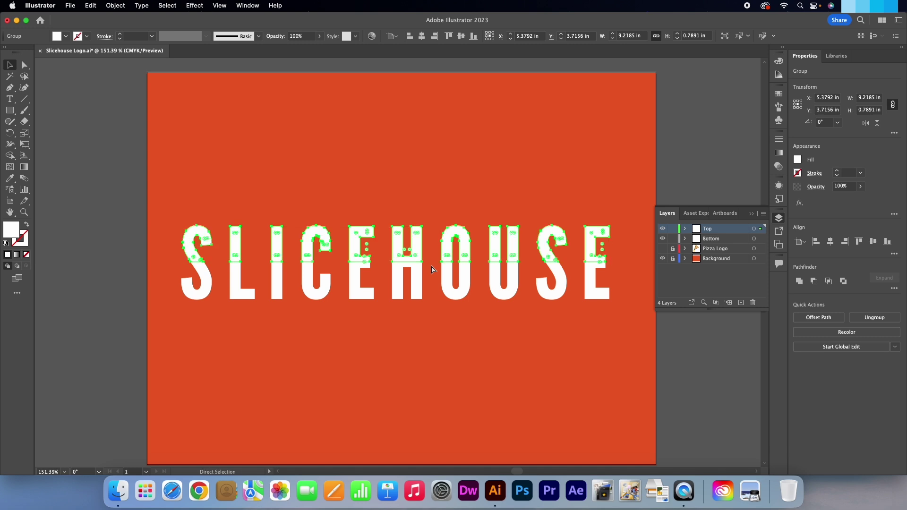
left_click(417, 254)
left_click_drag(418, 254, 412, 254)
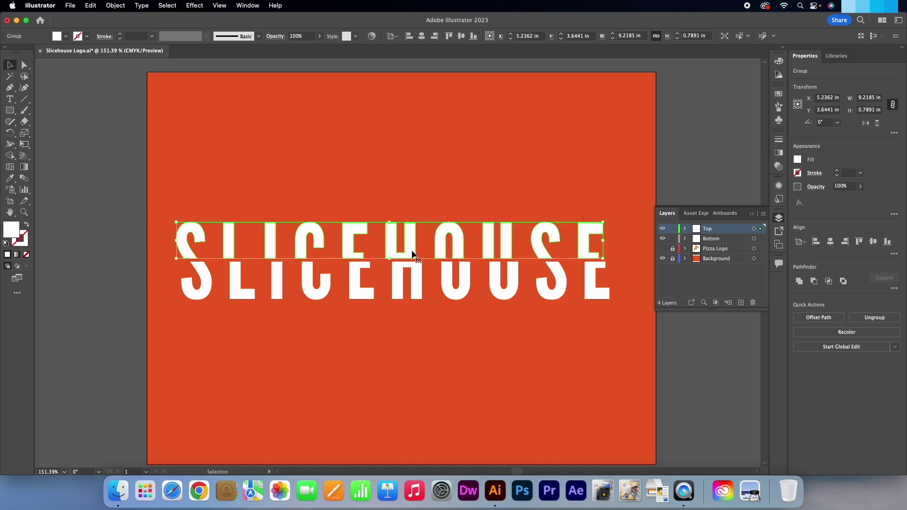
left_click(439, 319)
key("super+s")
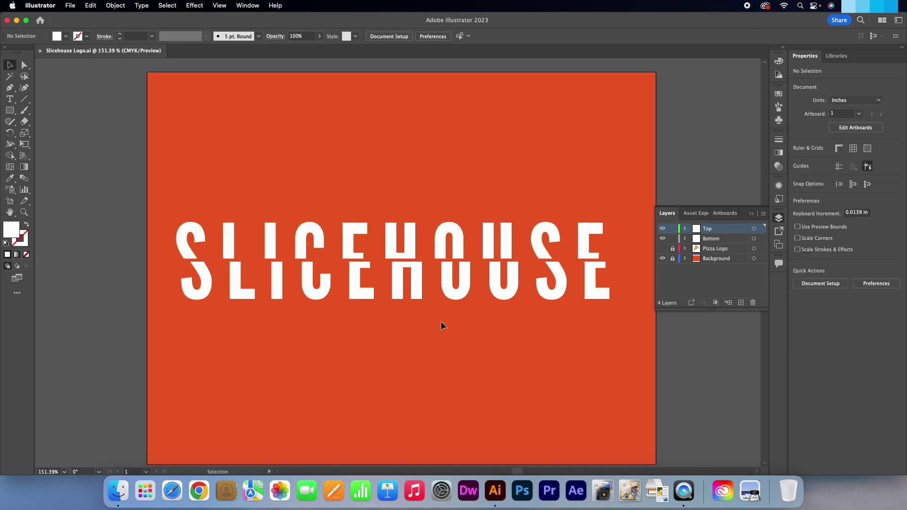
Group the upper and lower halves of the SLICEHOUSE lettering together.
left_click_drag(170, 213, 635, 313)
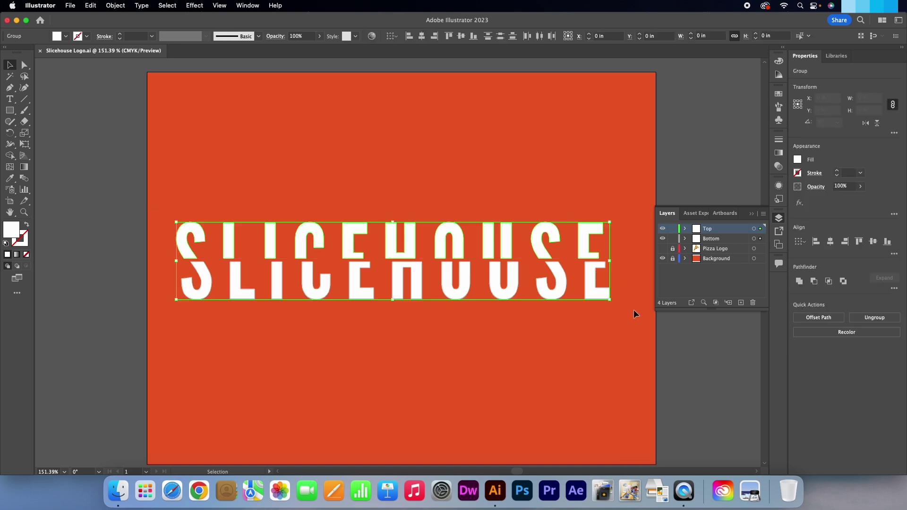
key("a")
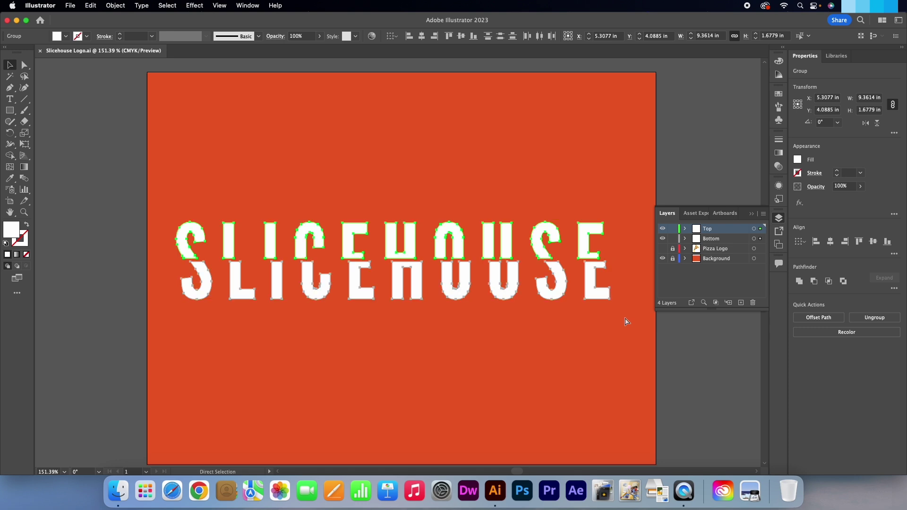
key("v")
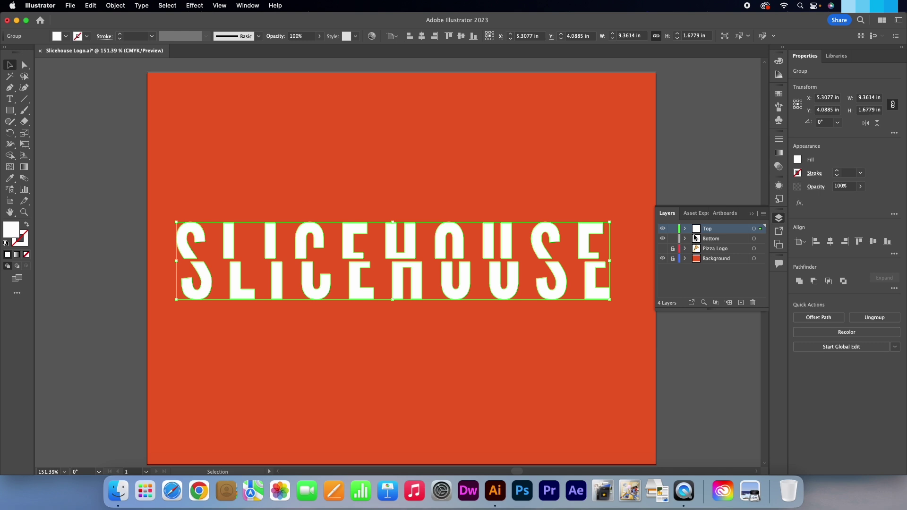
Rename the Top layer as Slicehouse, and delete the Bottom layer.
double_click(708, 229)
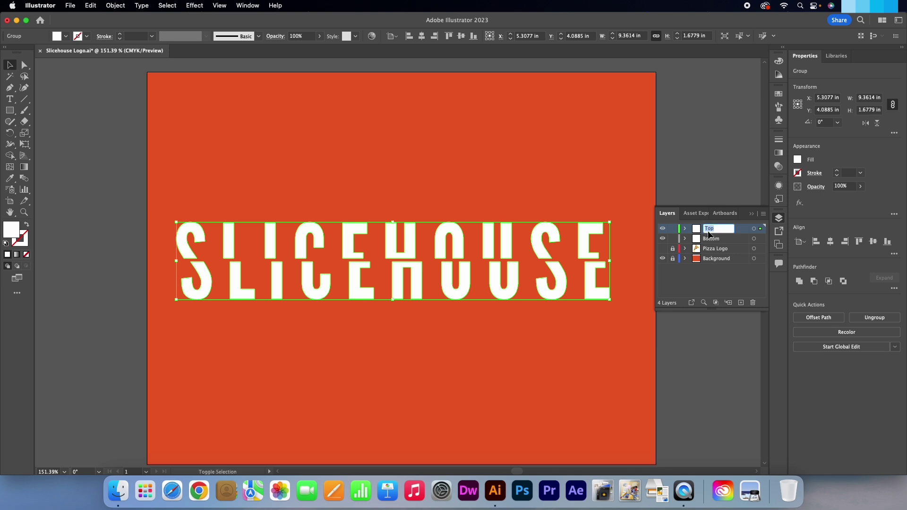
type("Sl")
key("Return")
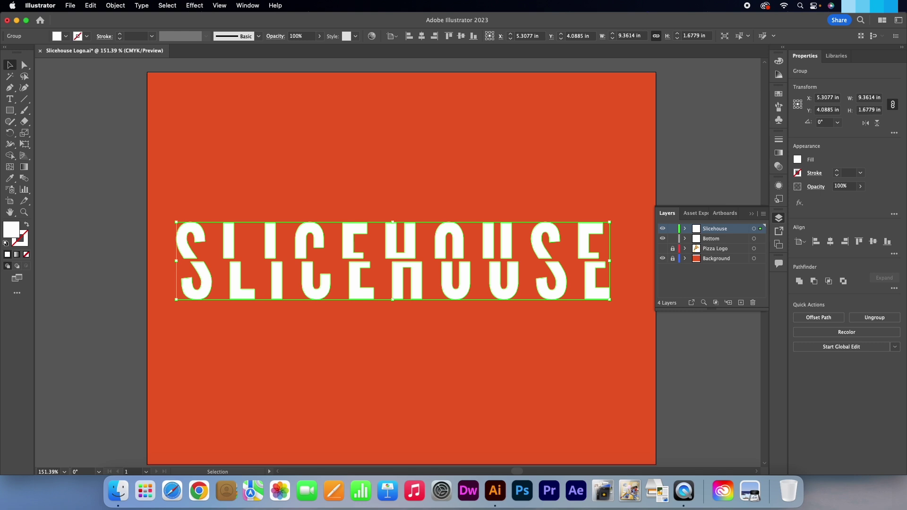
left_click(728, 239)
left_click(754, 303)
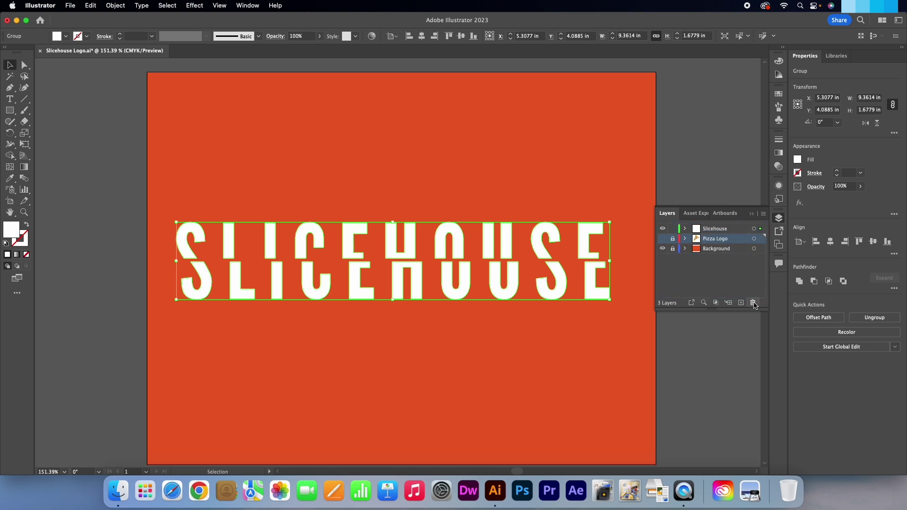
left_click(738, 230)
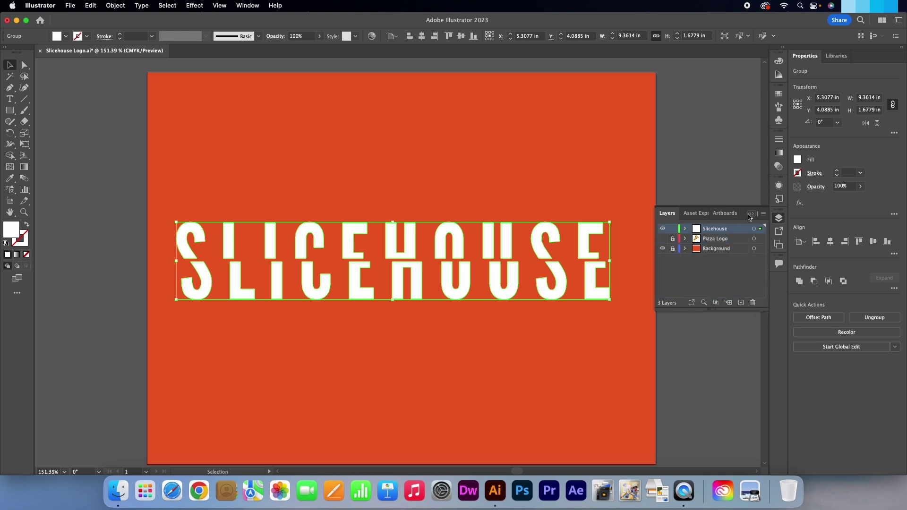
left_click(751, 213)
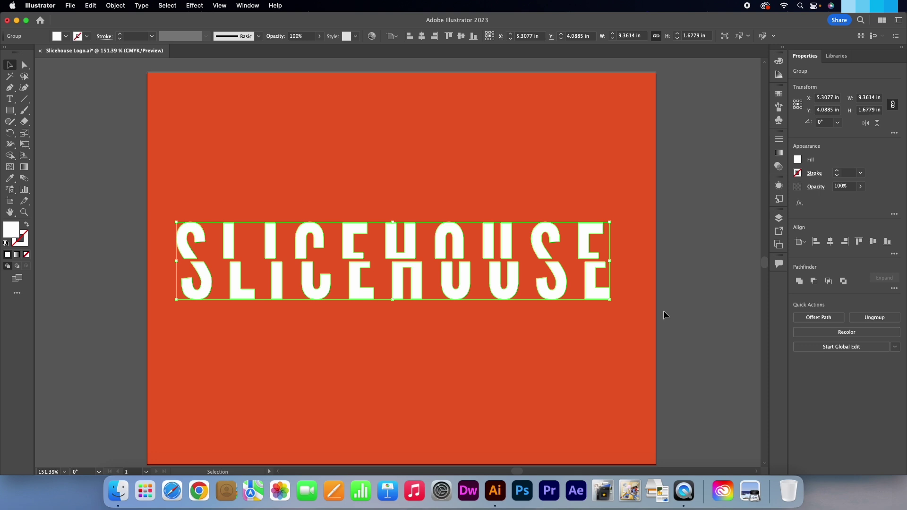
Create a new layer above Slicehouse named Slogan with the layer color Light Gray.
left_click(778, 218)
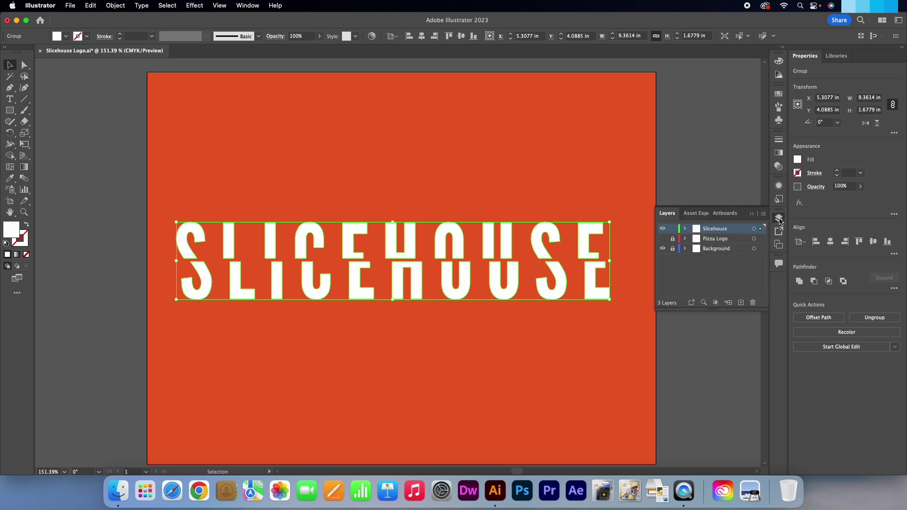
left_click(741, 302)
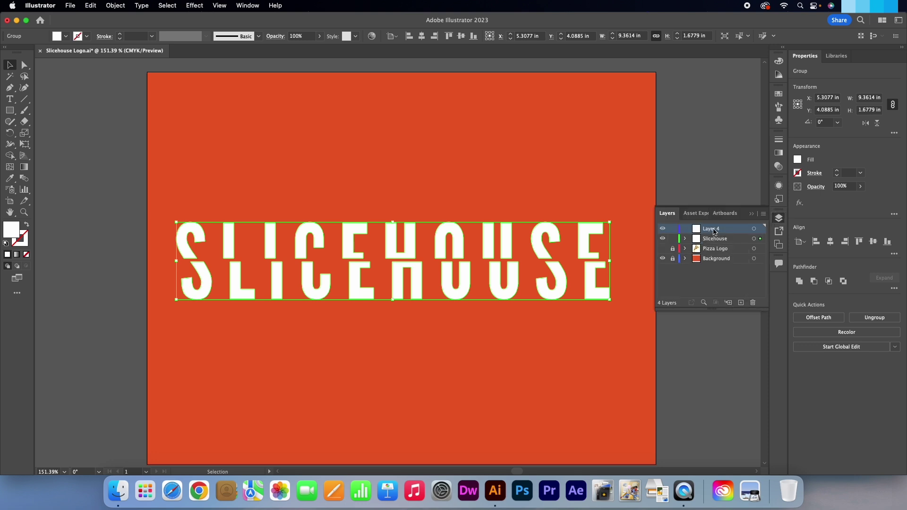
double_click(729, 231)
left_click(439, 219)
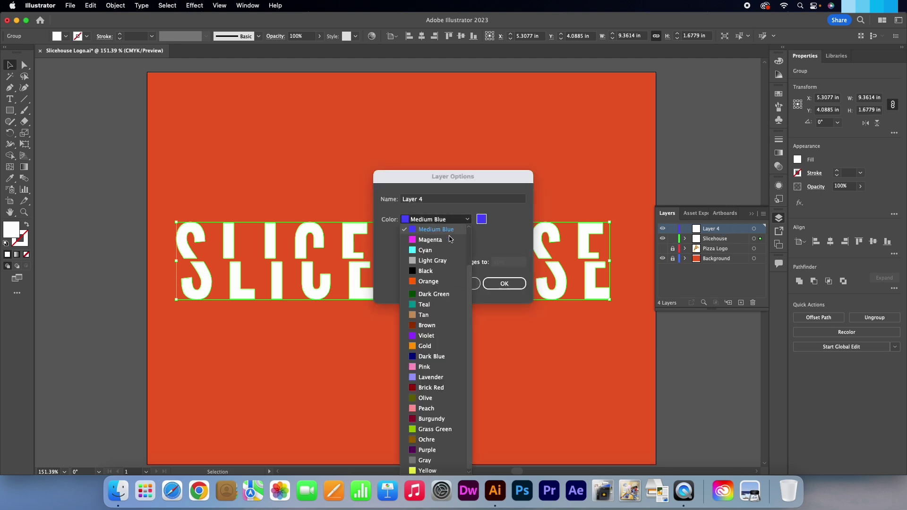
left_click(449, 261)
left_click(504, 284)
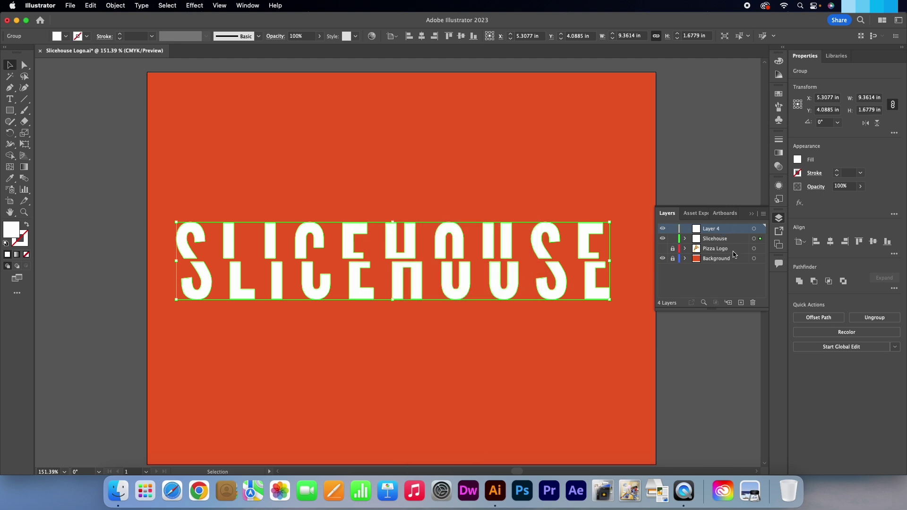
double_click(714, 231)
type("Slogan")
key("Return")
left_click(752, 214)
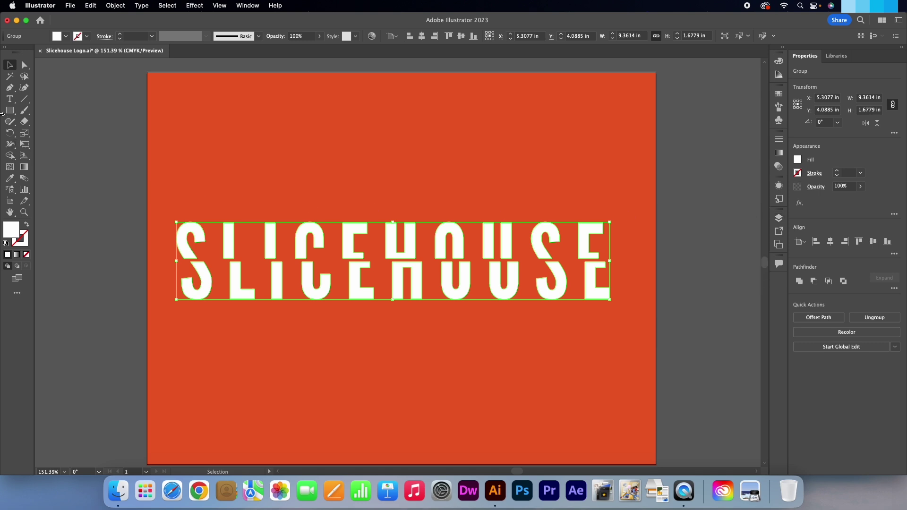
Add the text "AUTHENTIC ITALIAN PIZZA" below the wordmark in League Gothic at 20 pt with 500 tracking.
left_click(9, 100)
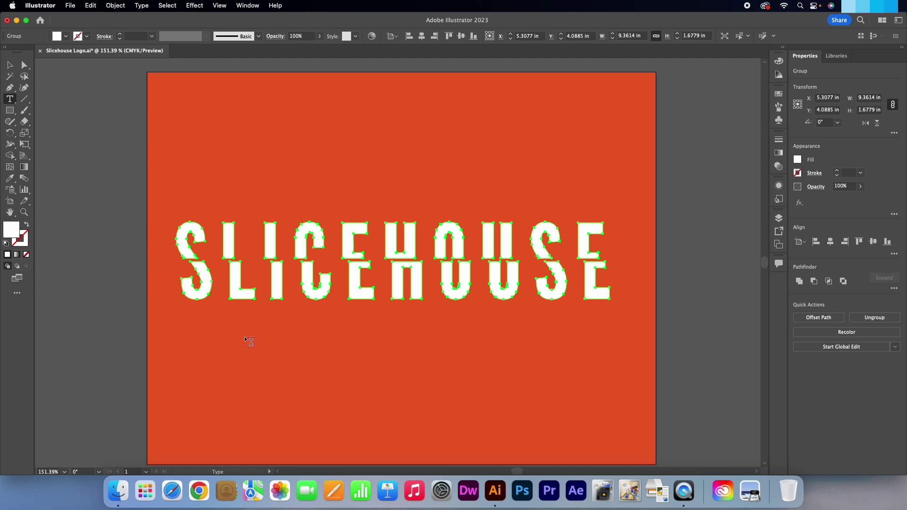
left_click(306, 353)
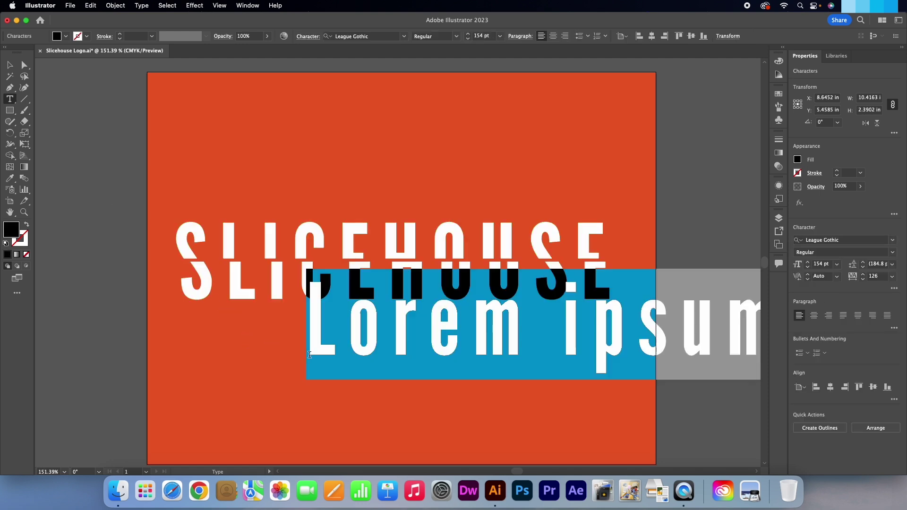
left_click(814, 265)
type("20")
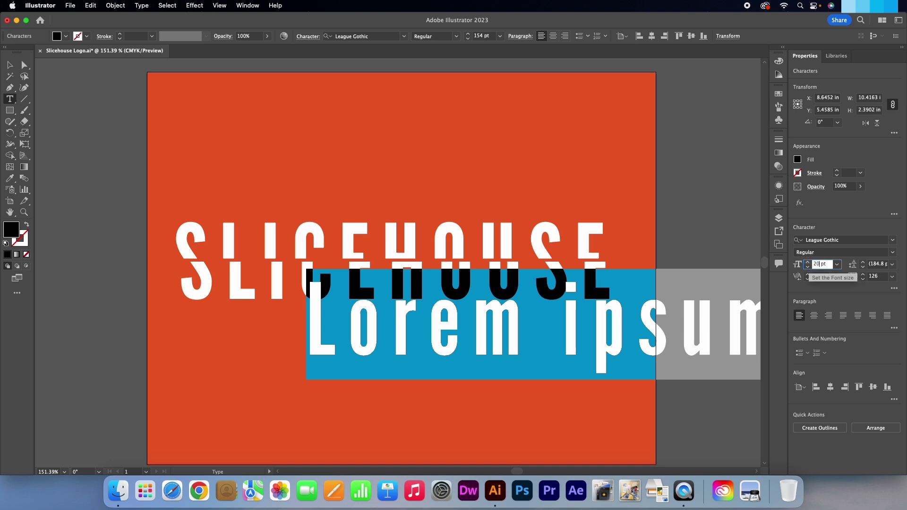
left_click(867, 277)
type("500")
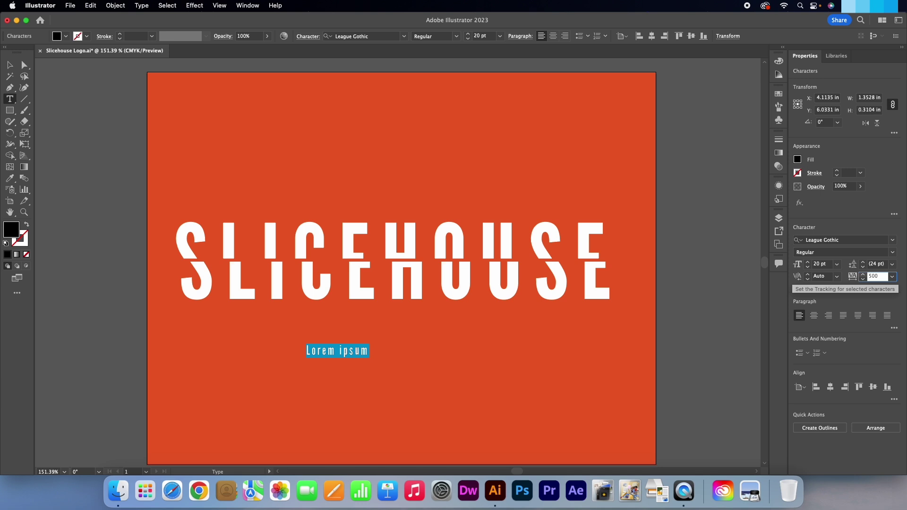
key("Return")
type("AUTHENTI")
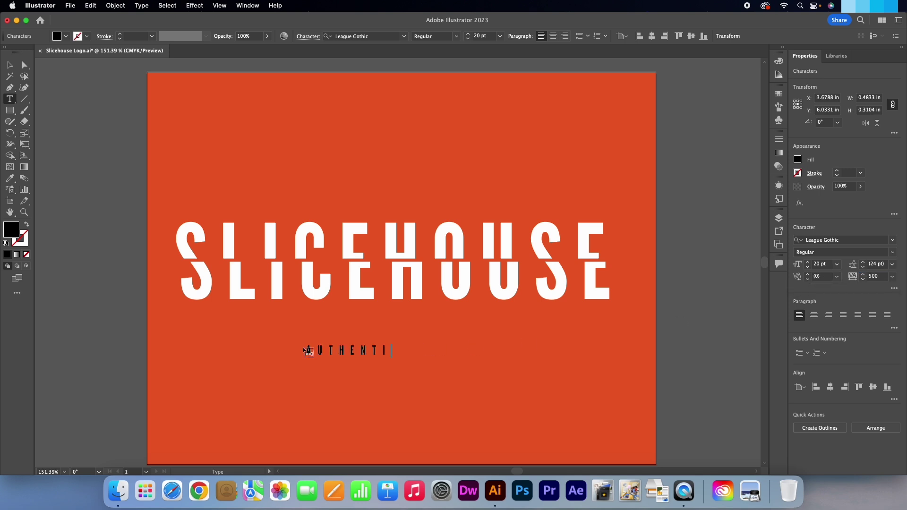
type("C ITALIAN PIZZA")
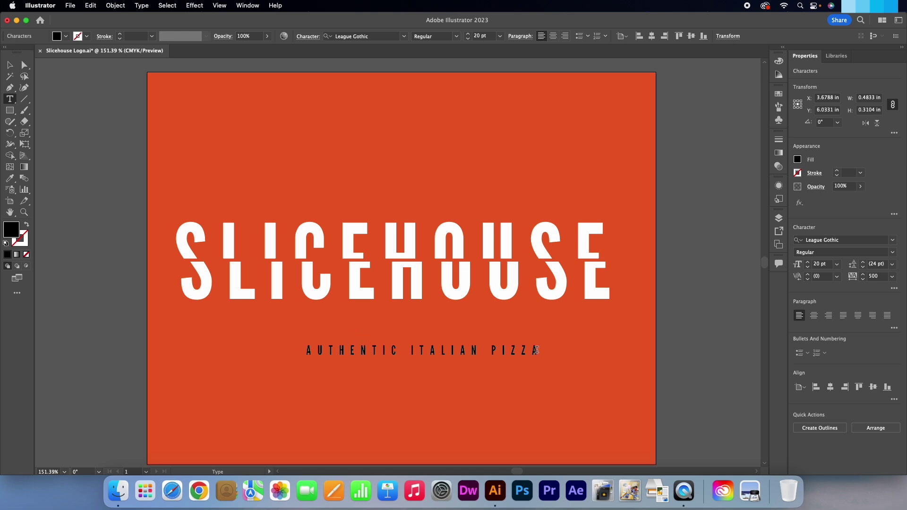
Center the slogan text horizontally and vertically on the artboard.
left_click(9, 65)
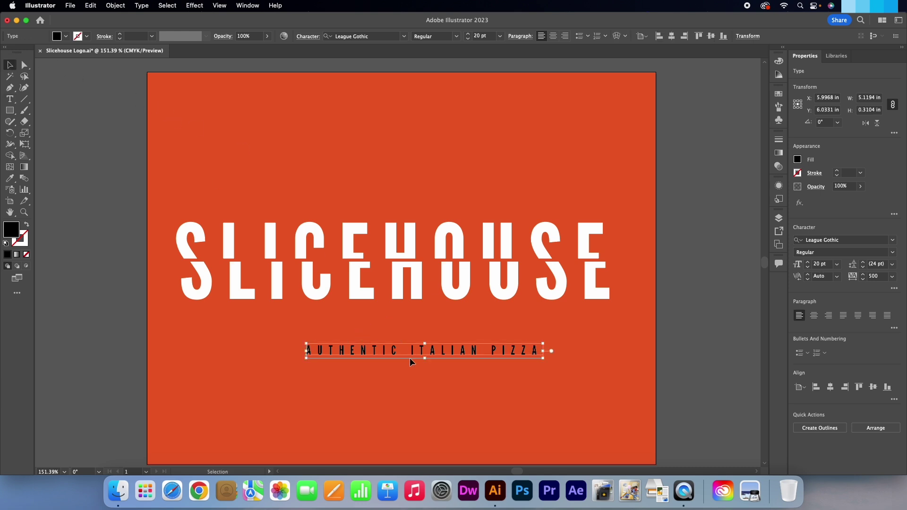
left_click_drag(415, 348, 408, 339)
left_click(830, 387)
left_click(873, 387)
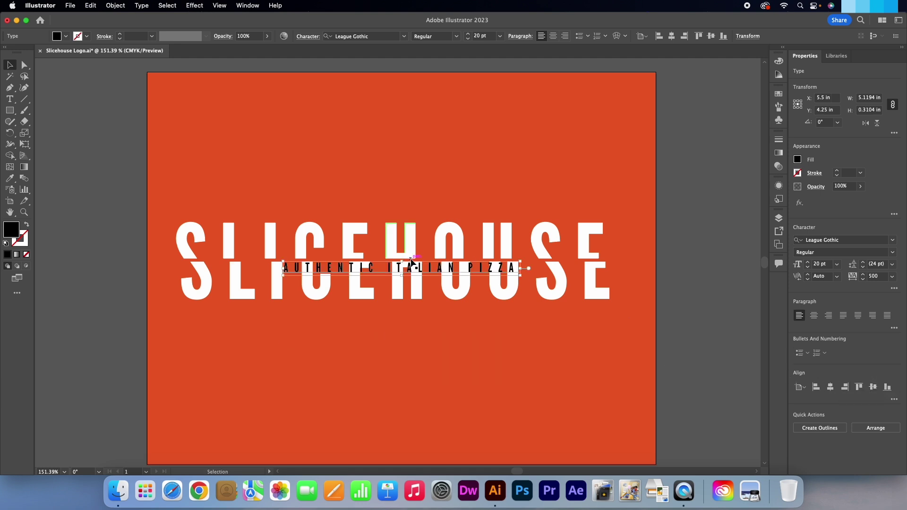
Move the slogan just below the SLICEHOUSE wordmark and set its fill to white.
left_click_drag(420, 272, 420, 319)
left_click(798, 160)
left_click(797, 160)
left_click(797, 160)
left_click(708, 194)
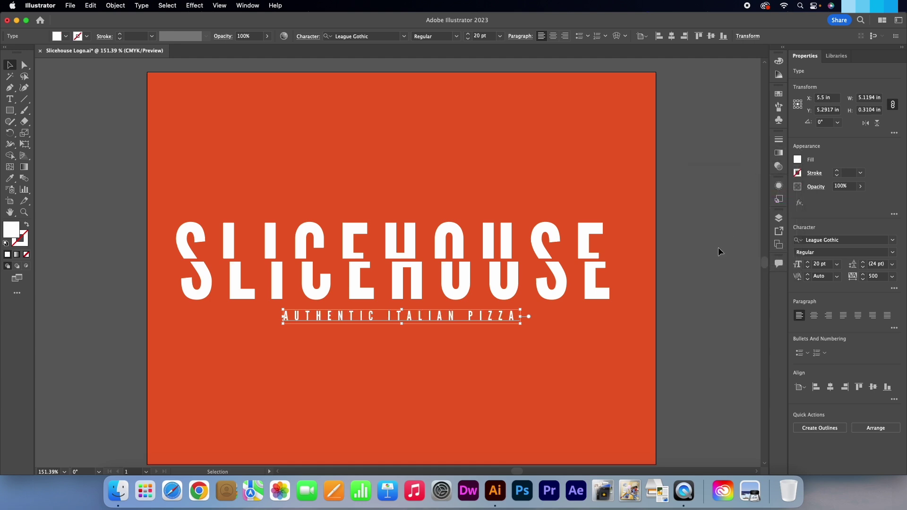
left_click(693, 285)
scroll(705, 218, "up", 1)
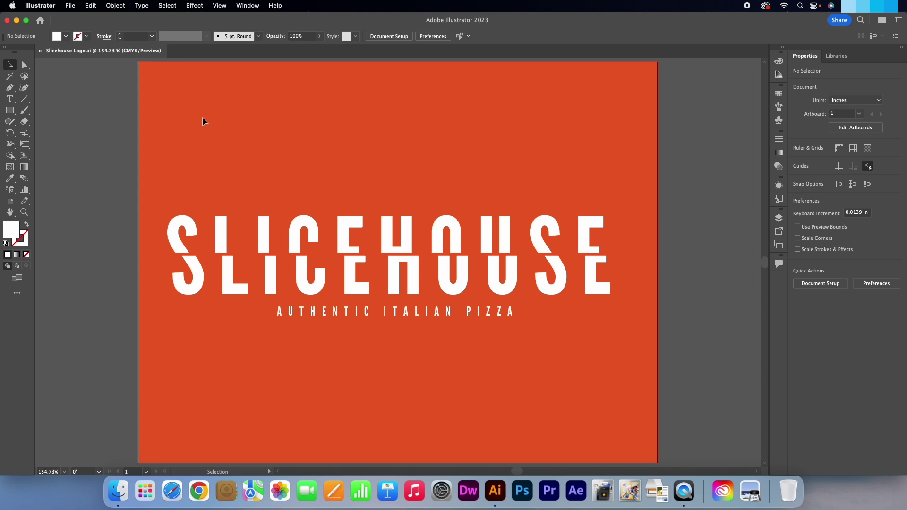
Scale the wordmark and slogan together down to about 7.15 in wide and move them toward the artboard's right side.
left_click(271, 237)
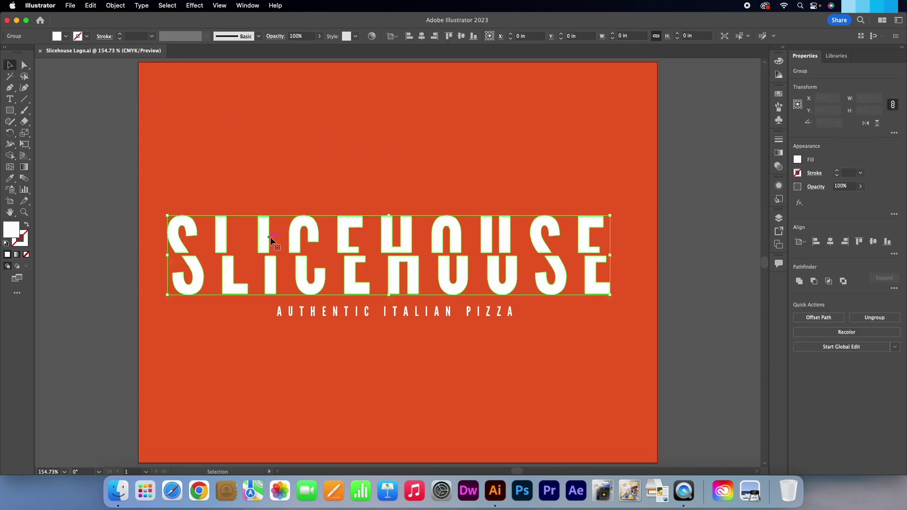
left_click(326, 314, "shift")
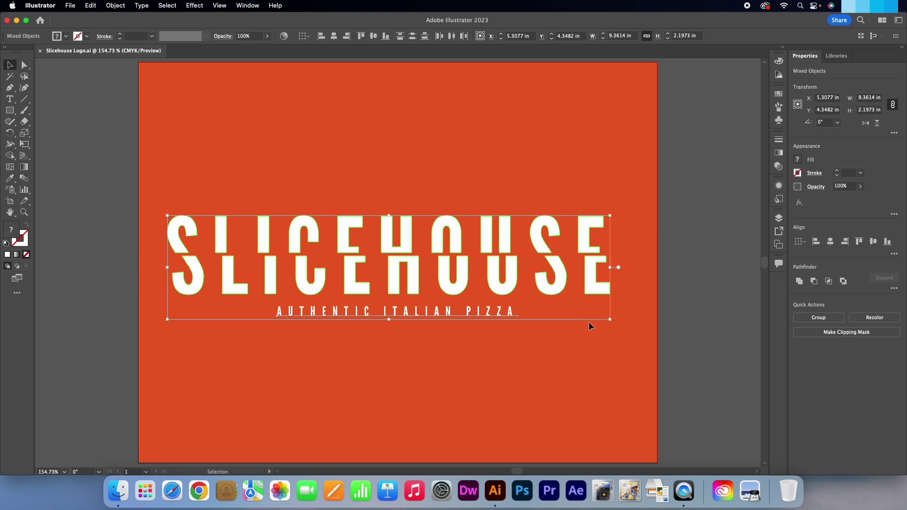
left_click_drag(611, 320, 526, 294)
left_click_drag(390, 274, 514, 275)
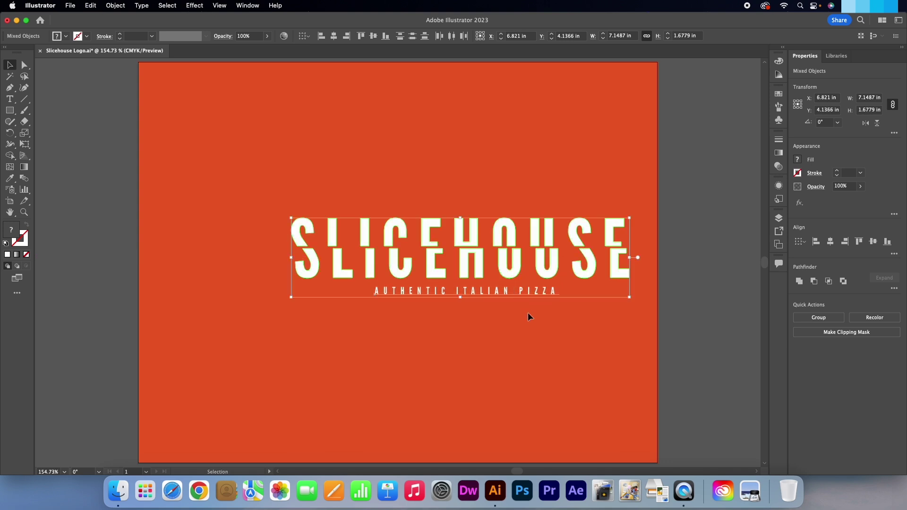
Show and unlock the Pizza Logo layer, and place the slice at the wordmark's upper left, scaled to about 2.83 in wide.
left_click(779, 218)
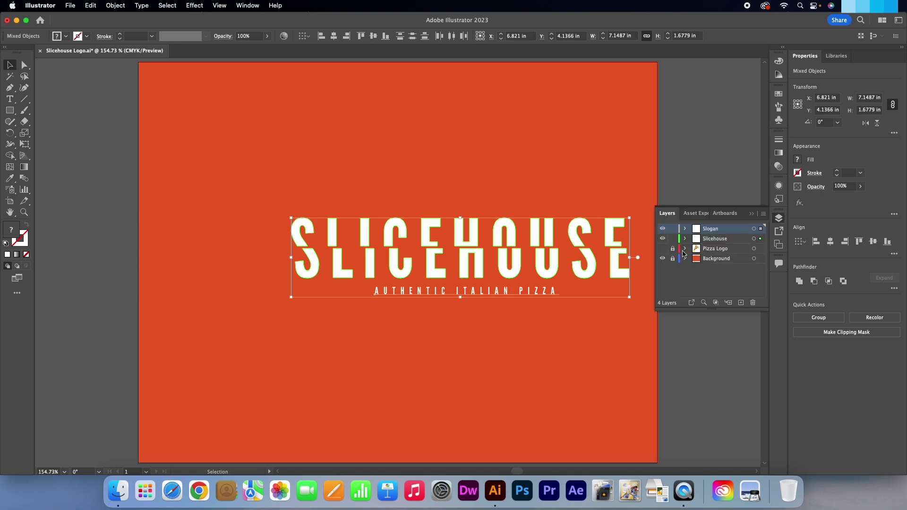
left_click(663, 249)
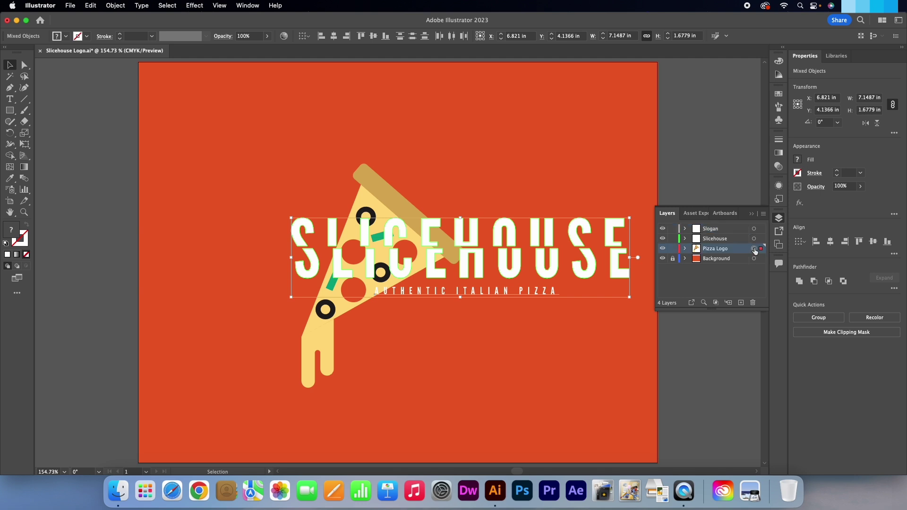
left_click(754, 249)
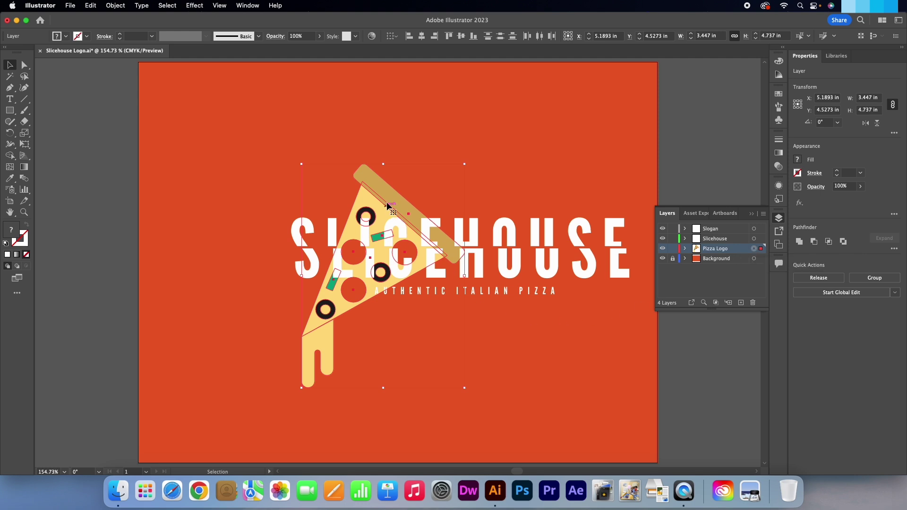
left_click_drag(390, 199, 279, 124)
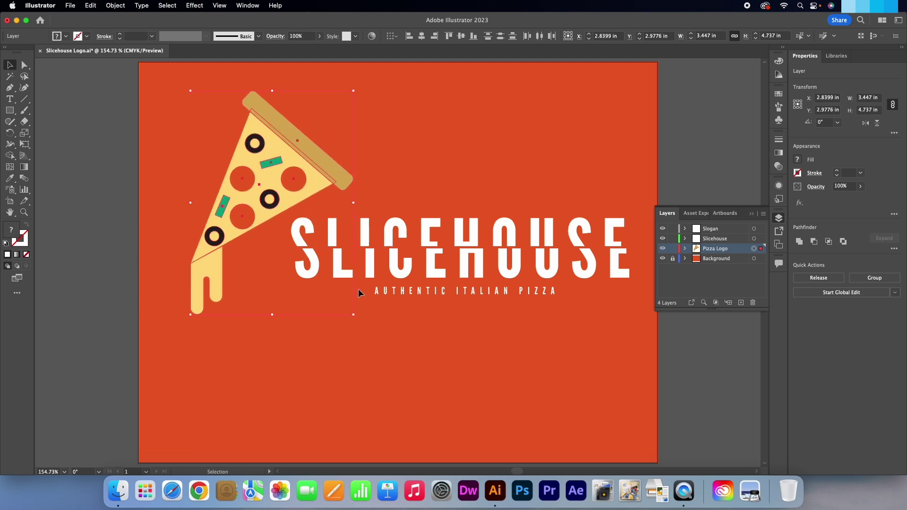
left_click_drag(354, 314, 325, 290)
left_click_drag(245, 194, 253, 218)
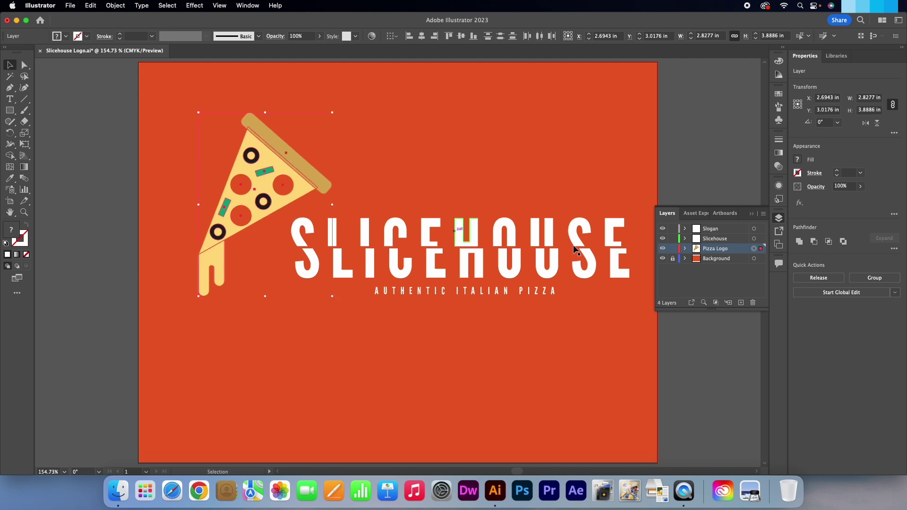
Move the wordmark and slogan together left and slightly down, so they sit close beside the pizza's cheese drip.
left_click(754, 238)
left_click(754, 229, "shift")
left_click_drag(465, 257, 428, 269)
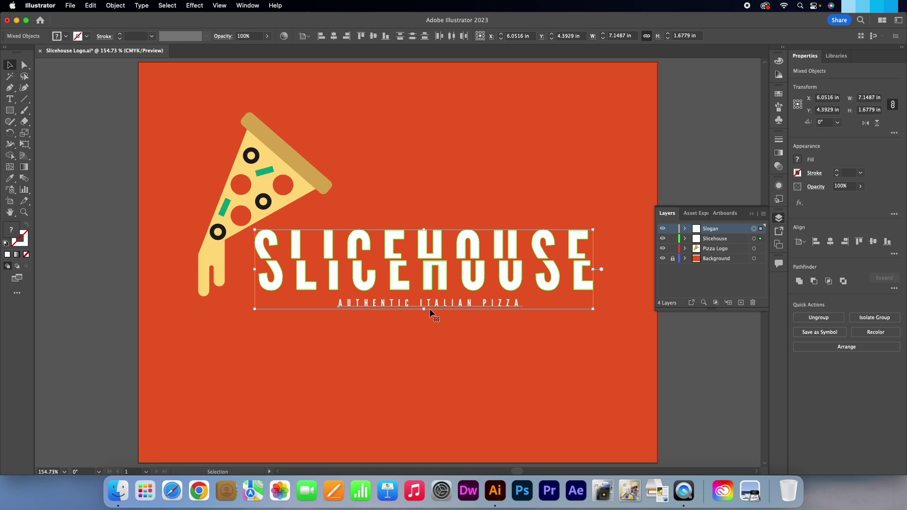
left_click(435, 345)
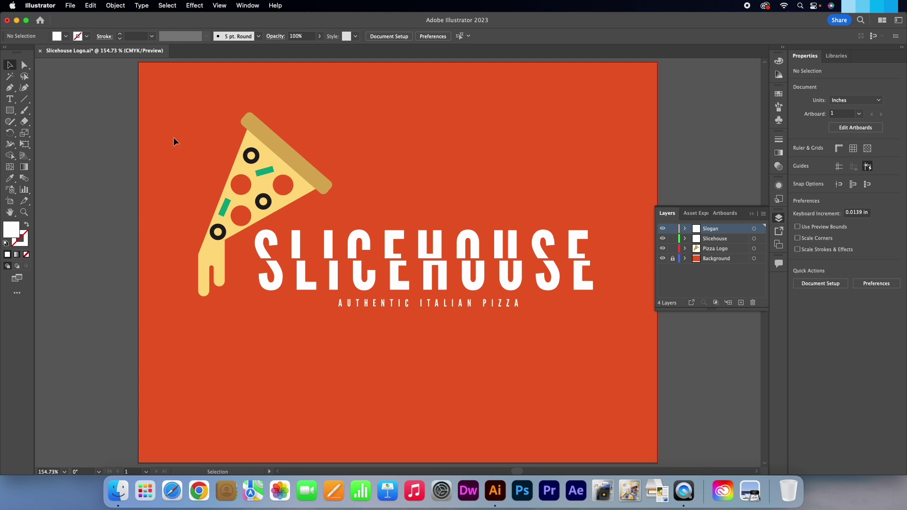
Fill the upper halves of the SLICEHOUSE letters with the tan color sampled from the pizza crust.
left_click(25, 65)
left_click_drag(247, 237, 594, 253)
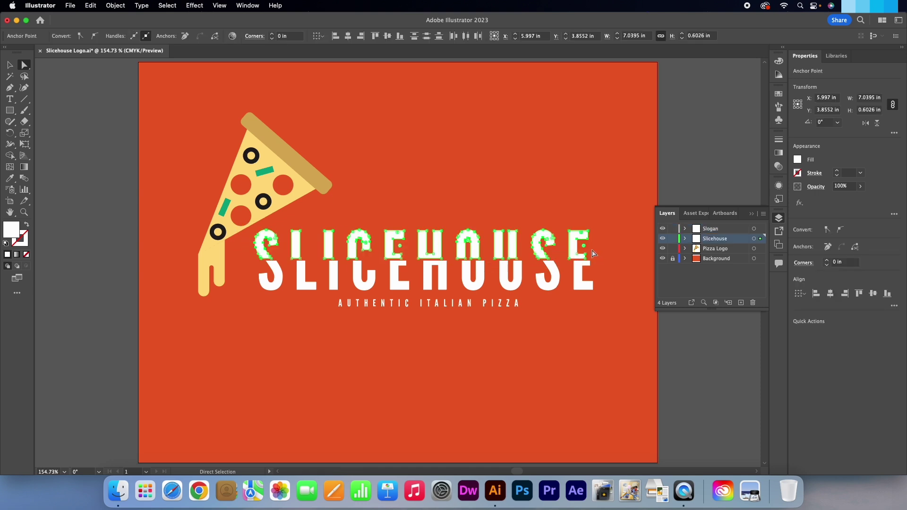
left_click(10, 180)
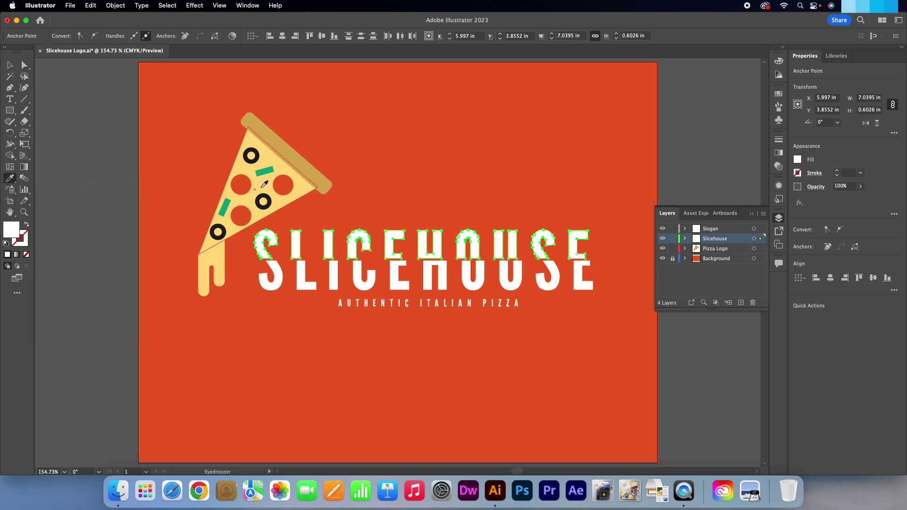
left_click(303, 163)
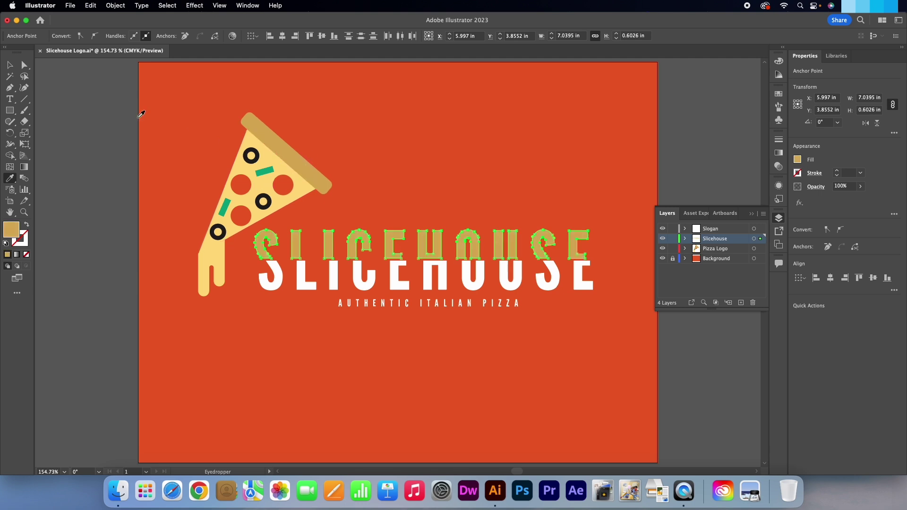
Fill the lower halves of the SLICEHOUSE letters with the yellow sampled from the pizza's cheese.
left_click(24, 64)
left_click(257, 279)
left_click_drag(251, 276, 588, 282)
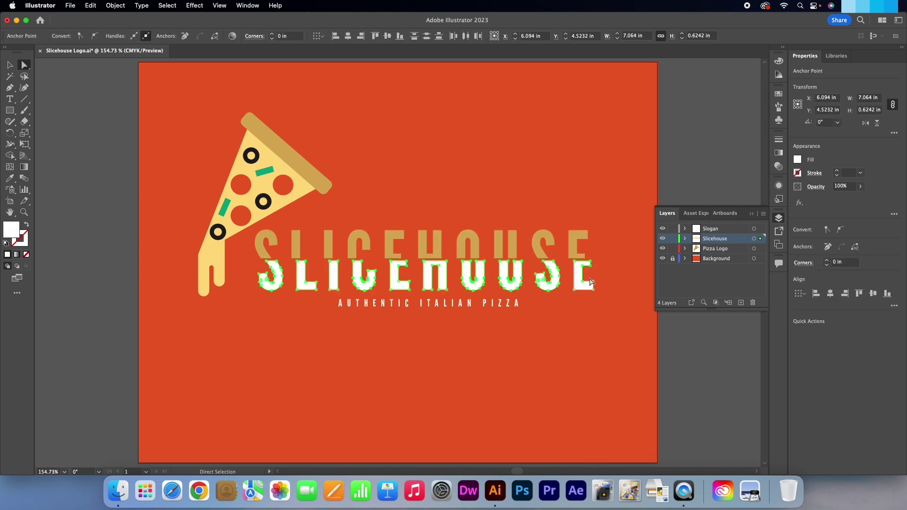
left_click(10, 178)
left_click(242, 197)
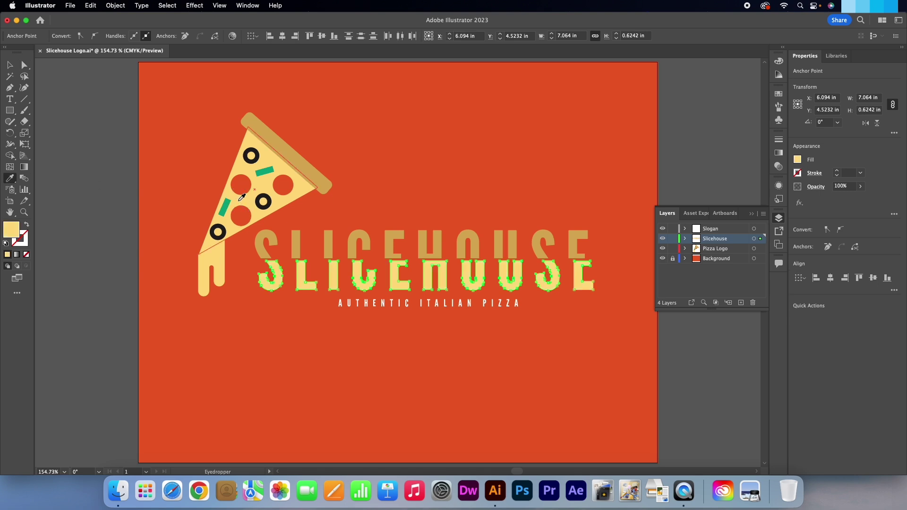
left_click(26, 67)
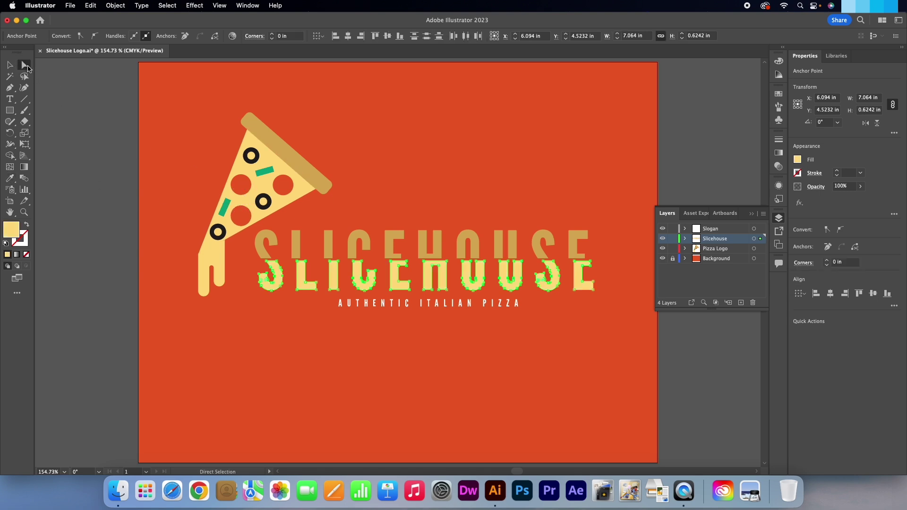
left_click(118, 195)
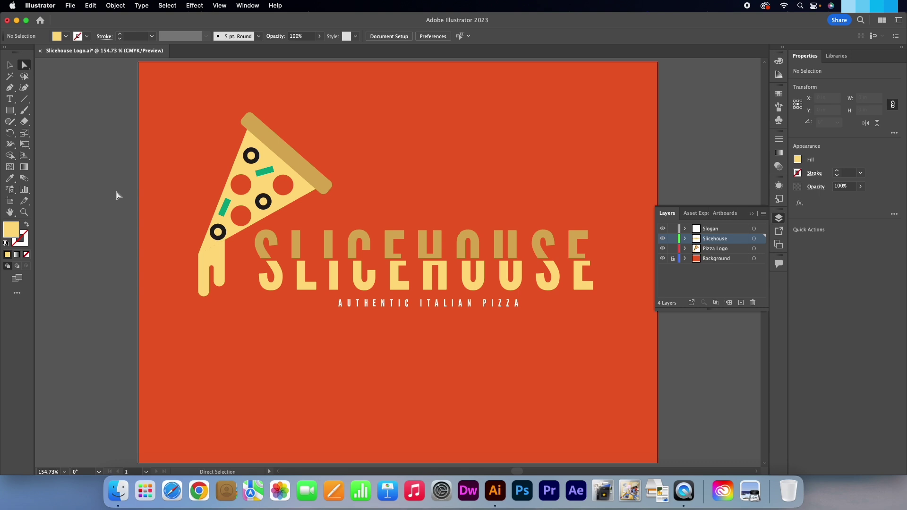
Set the fill of the upper halves of the SLICEHOUSE letters to cream, hex fff2d2.
left_click_drag(248, 237, 603, 253)
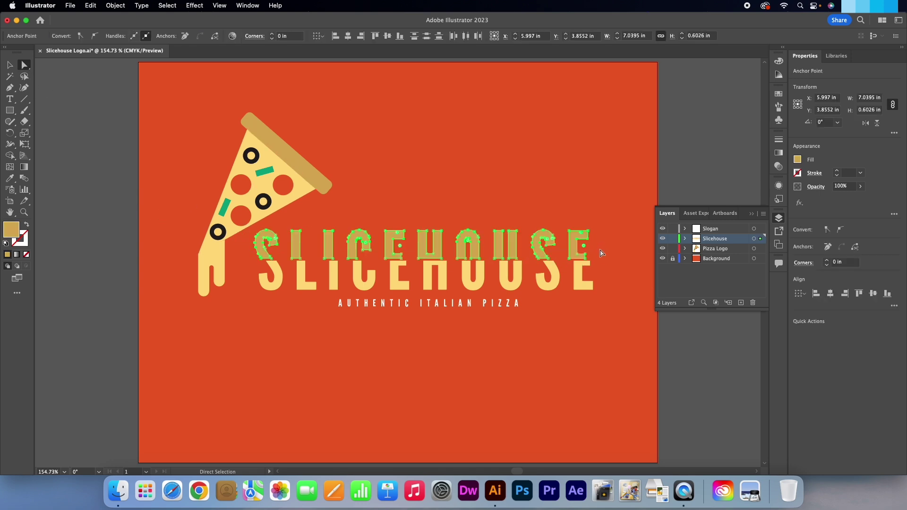
double_click(11, 229)
type("fff")
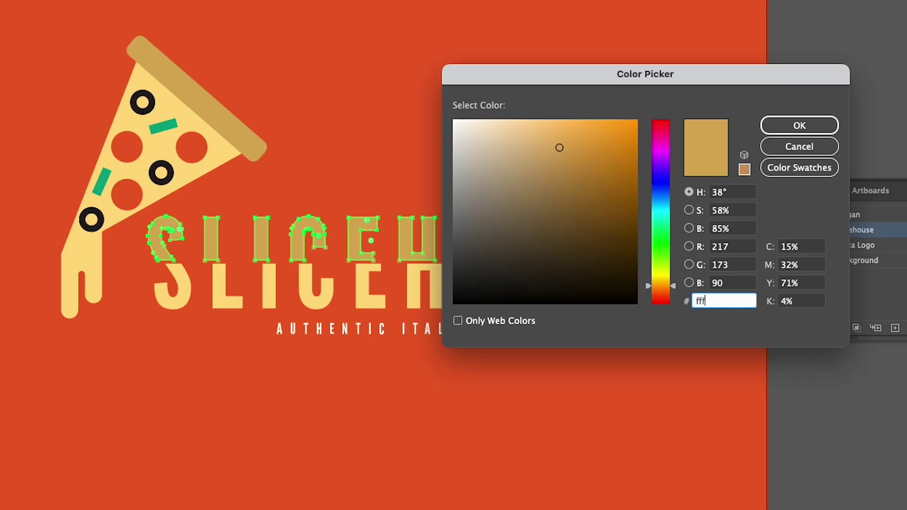
type("2d2")
key("Return")
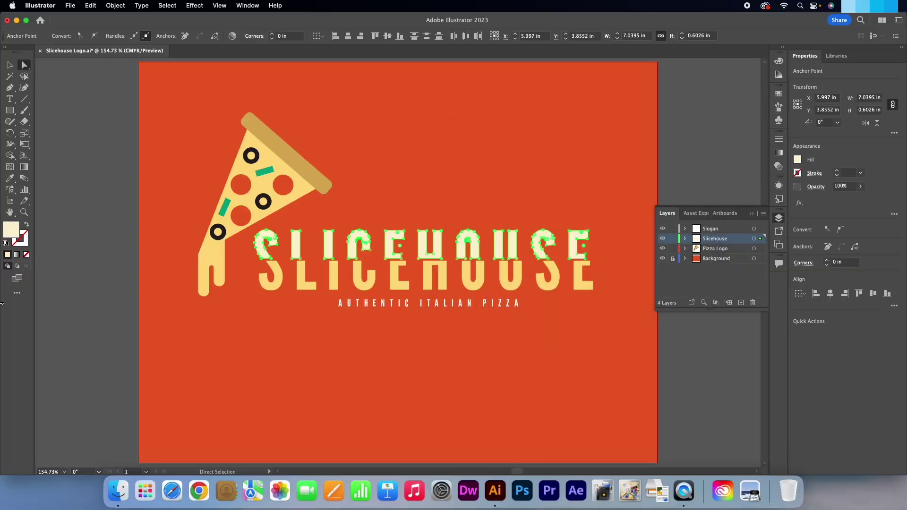
left_click(326, 347)
Fill the slogan with the cream sampled from the wordmark's upper half and shift the slogan slightly left under the wordmark.
left_click(355, 304)
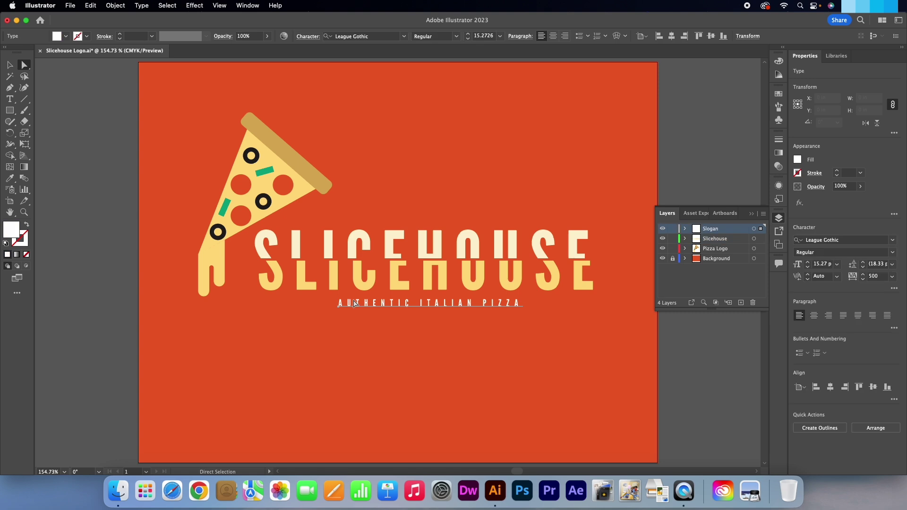
left_click(10, 178)
left_click(299, 237)
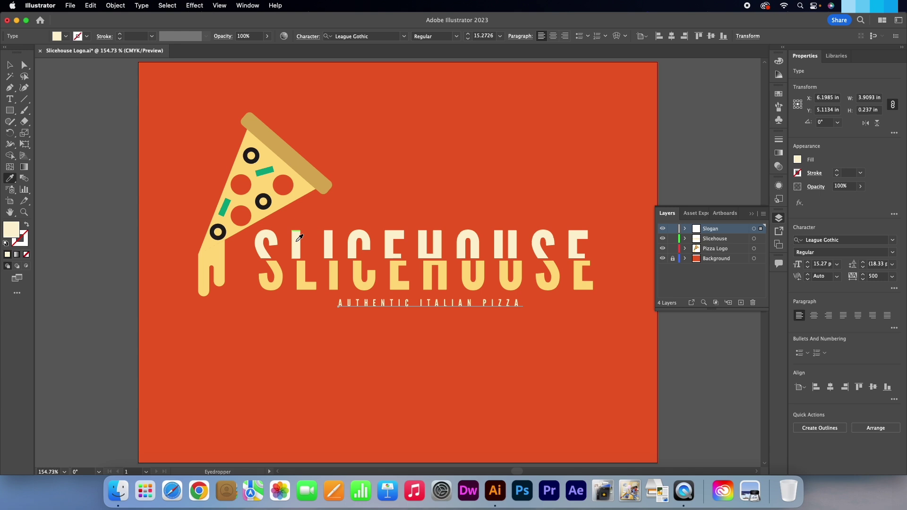
left_click(9, 65)
left_click(98, 176)
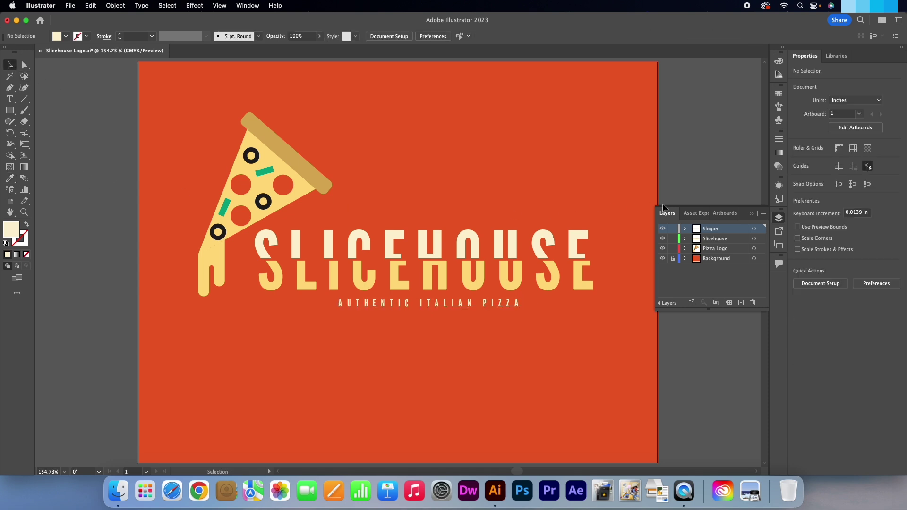
left_click(751, 214)
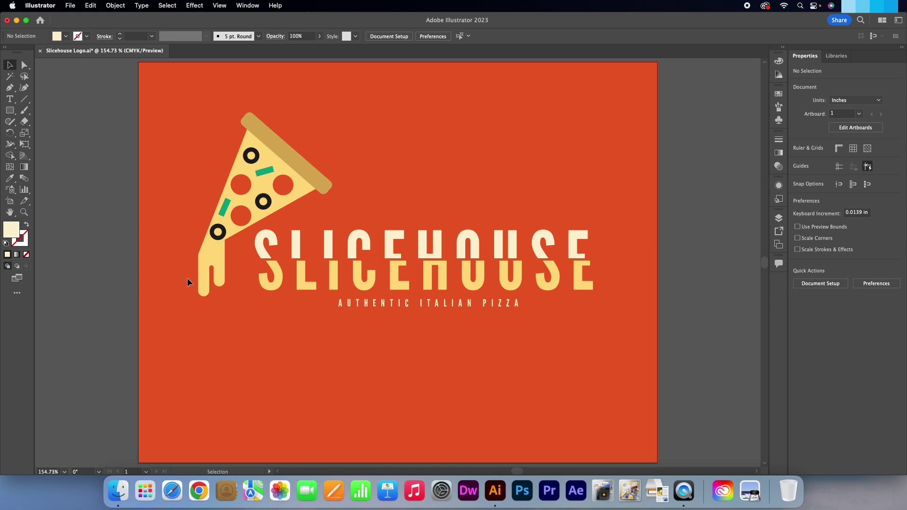
left_click_drag(367, 304, 361, 306)
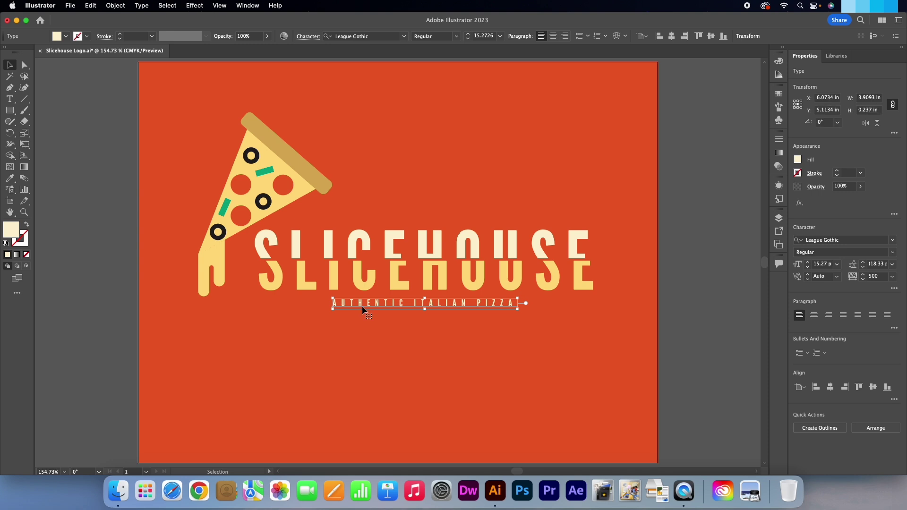
Group the pizza slice, wordmark and slogan, and center the group horizontally and vertically on the artboard.
left_click_drag(162, 90, 619, 366)
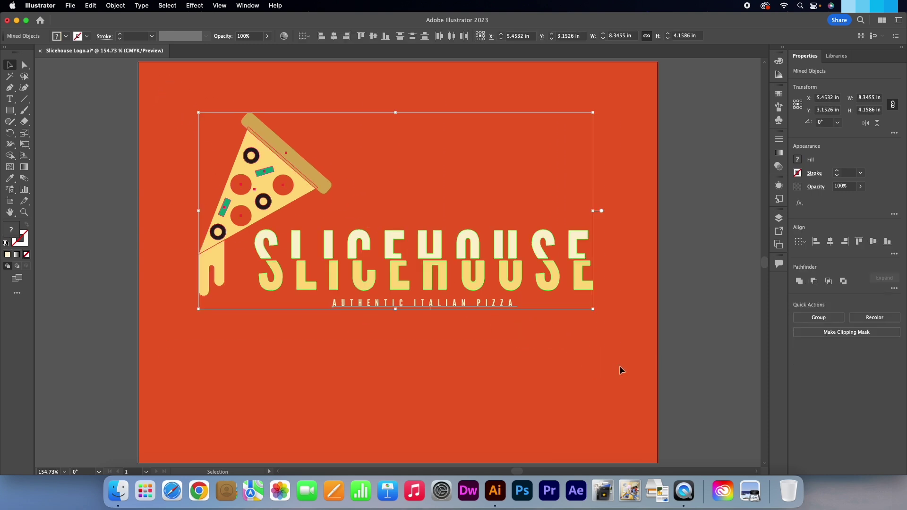
key("a")
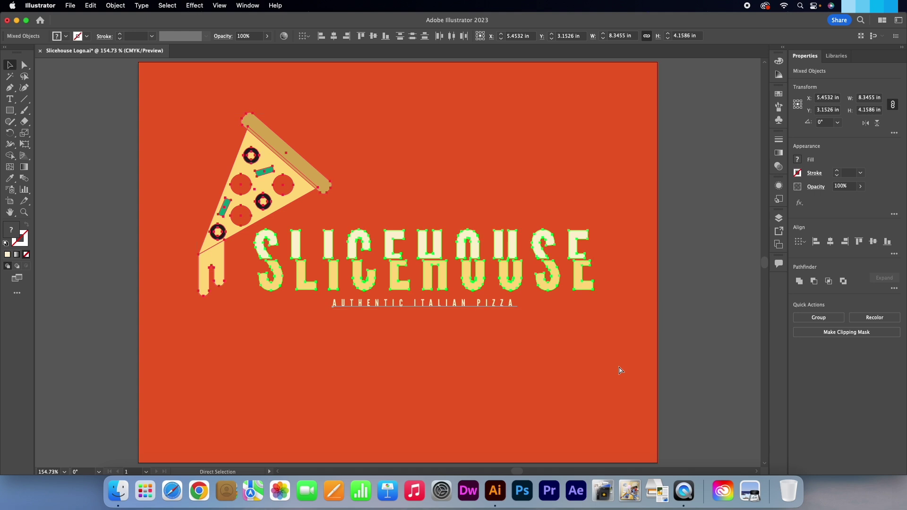
key("super+g")
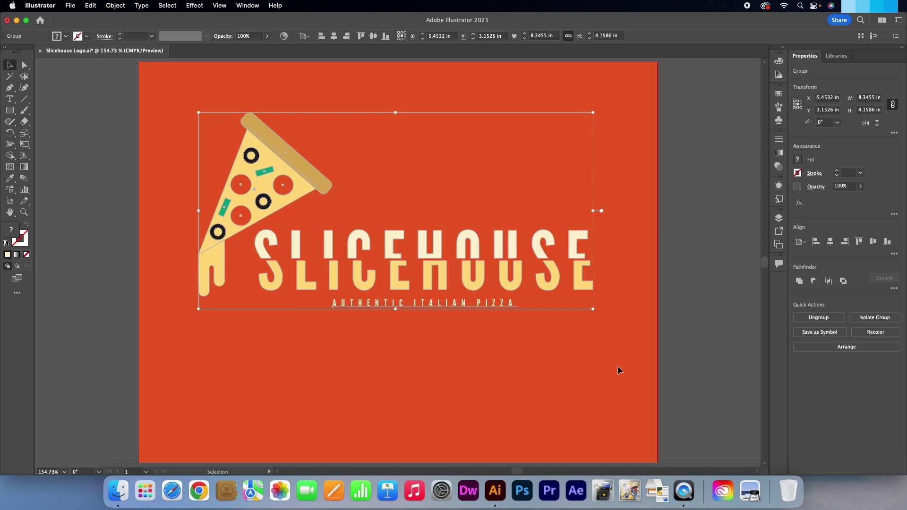
left_click(830, 242)
left_click(873, 241)
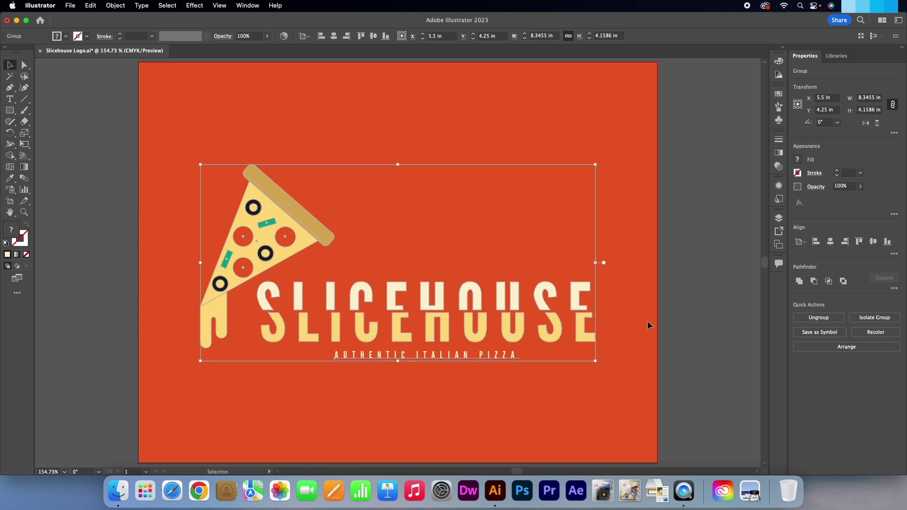
left_click(673, 325)
Delete the empty Slicehouse and Pizza Logo layers, and rename the Slogan layer as Logo.
scroll(673, 325, "down", 1)
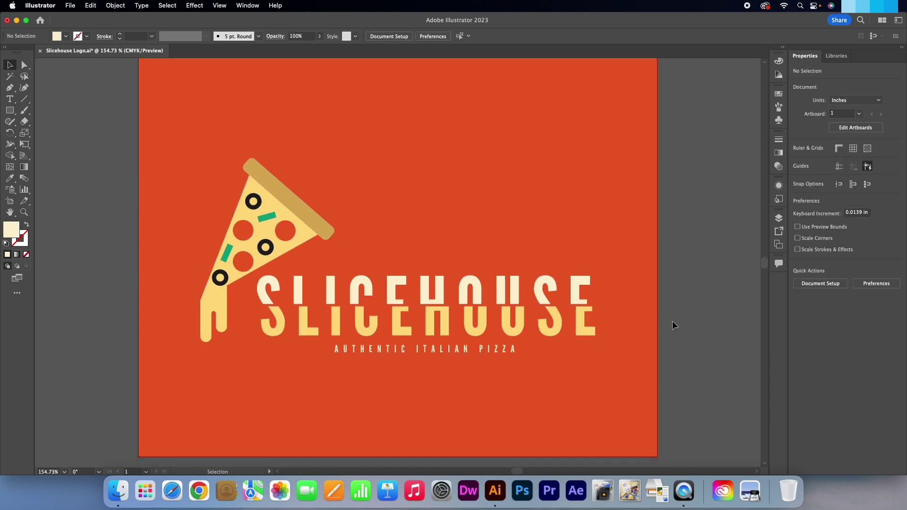
left_click(779, 218)
left_click(730, 239)
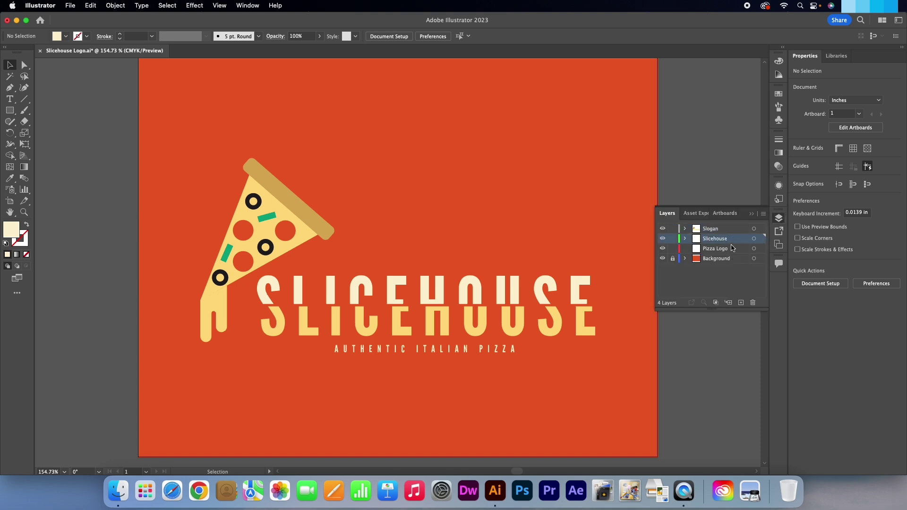
left_click(732, 248, "shift")
left_click_drag(730, 243, 752, 302)
double_click(714, 229)
type("Logo")
key("Return")
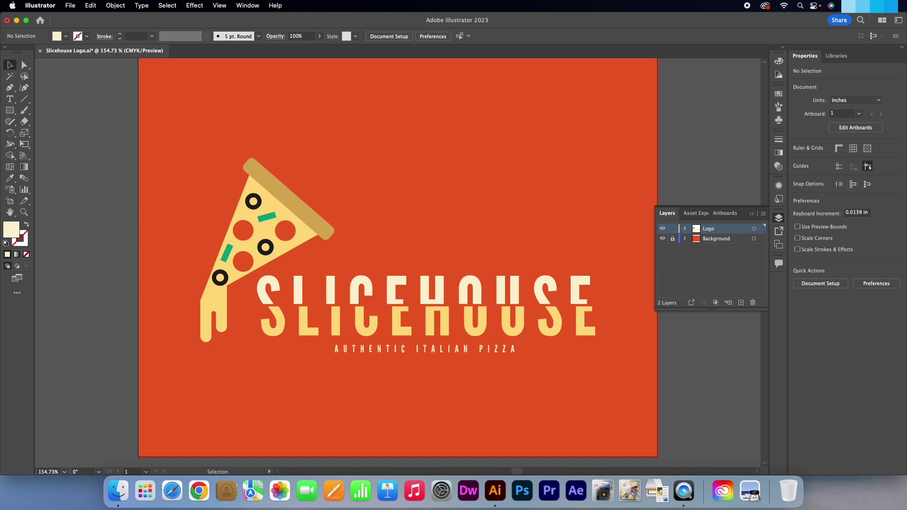
left_click(752, 214)
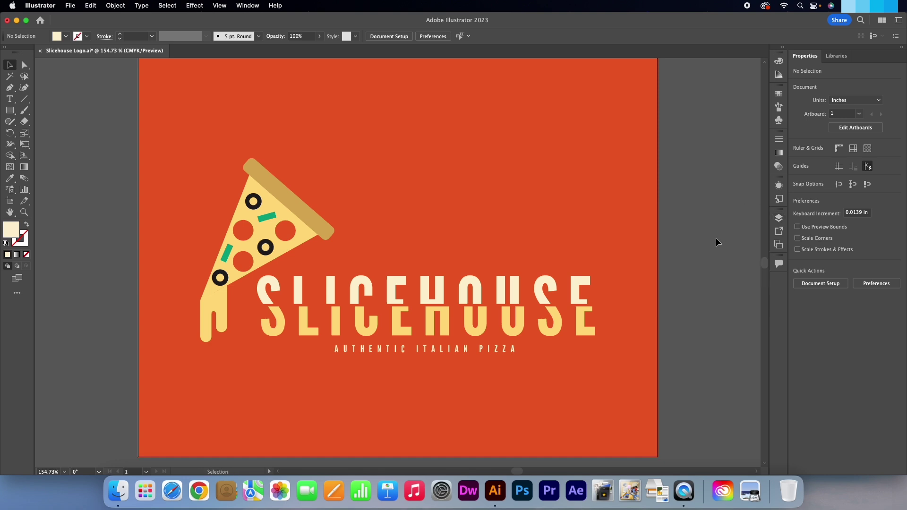